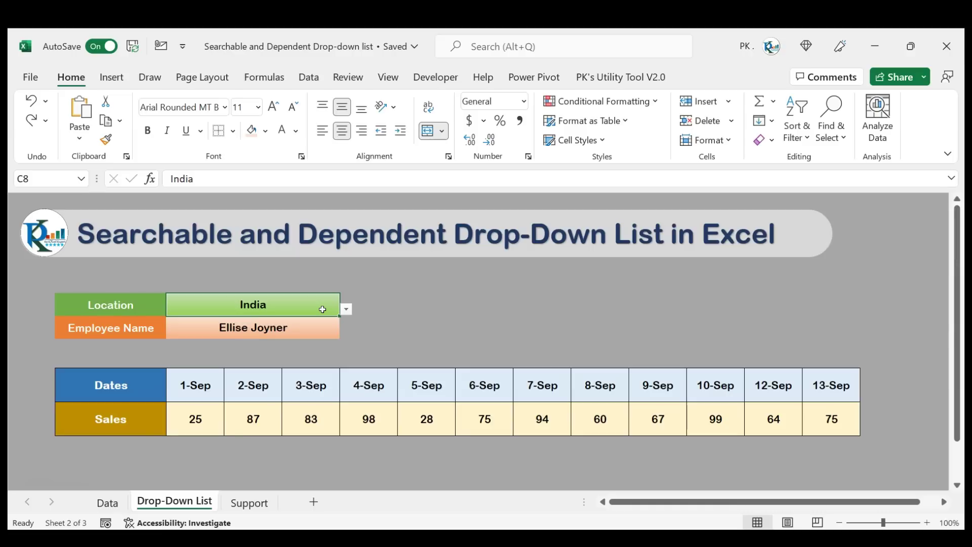
pyautogui.click(408, 315)
pyautogui.click(135, 302)
pyautogui.click(272, 304)
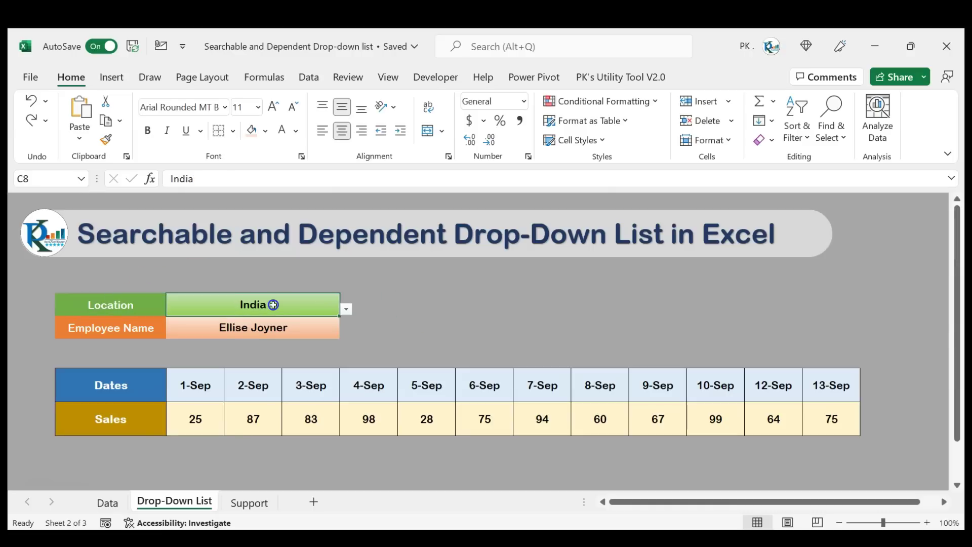
pyautogui.click(285, 328)
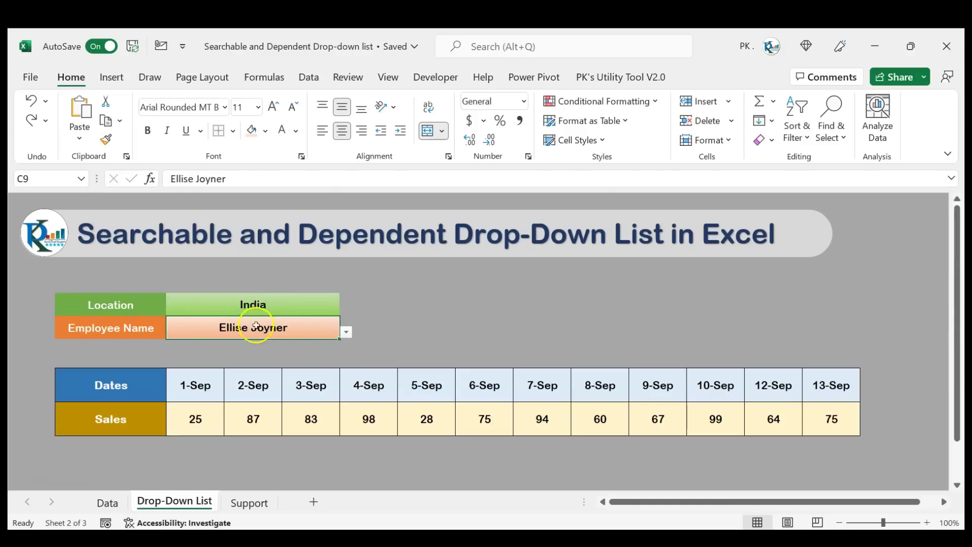
# Set the Location to US and open the Employee Name list to see that location's employees.
pyautogui.click(302, 309)
pyautogui.click(346, 309)
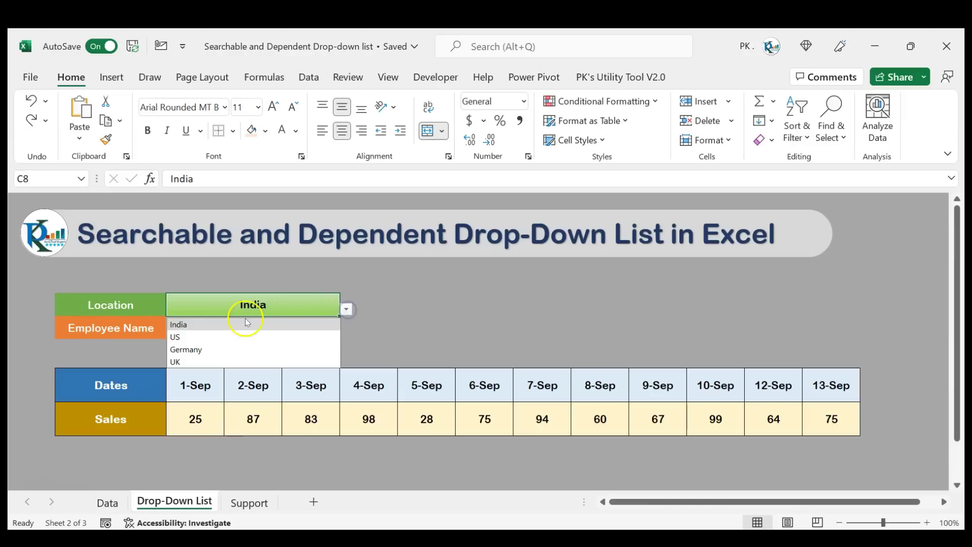
pyautogui.click(196, 336)
pyautogui.click(279, 326)
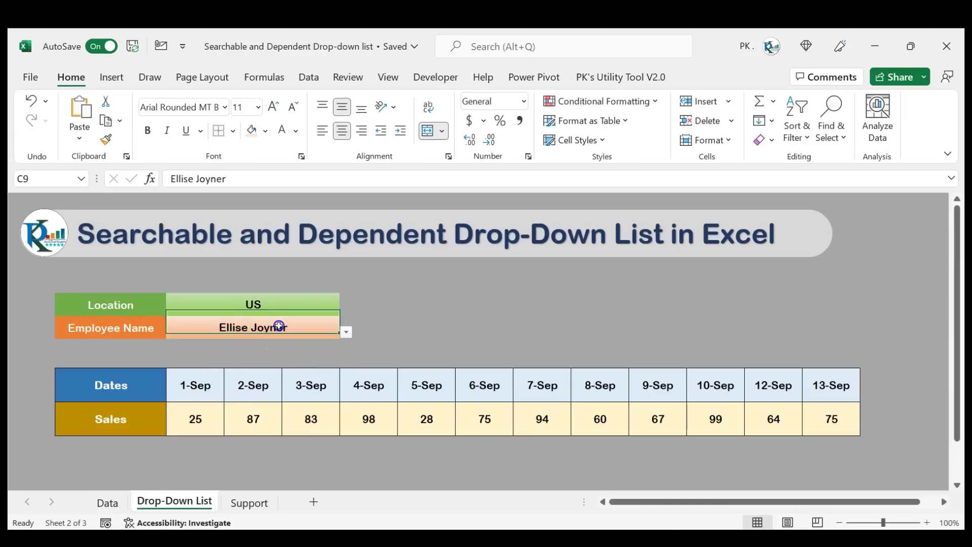
pyautogui.click(346, 333)
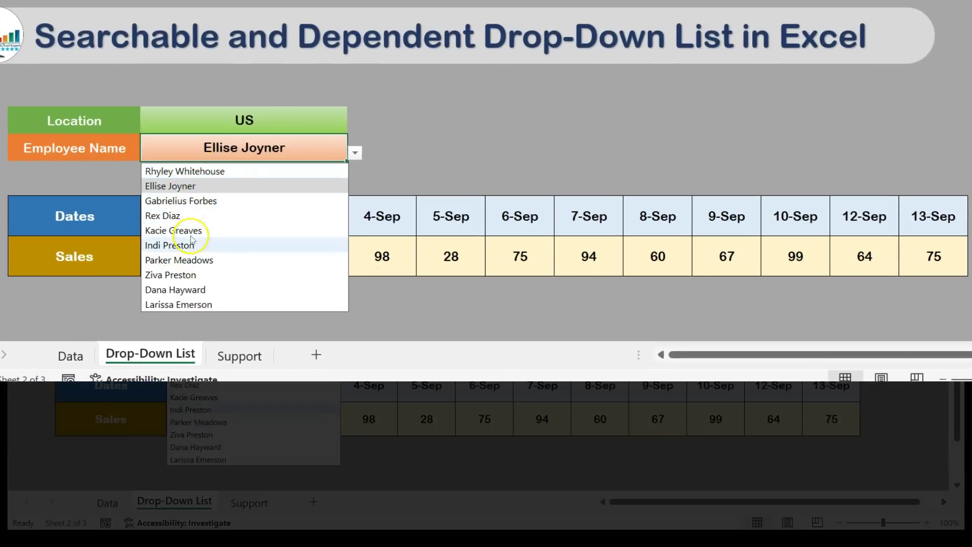
# Change the Location to India and choose the third employee in the dependent Employee Name list.
pyautogui.click(269, 120)
pyautogui.click(355, 125)
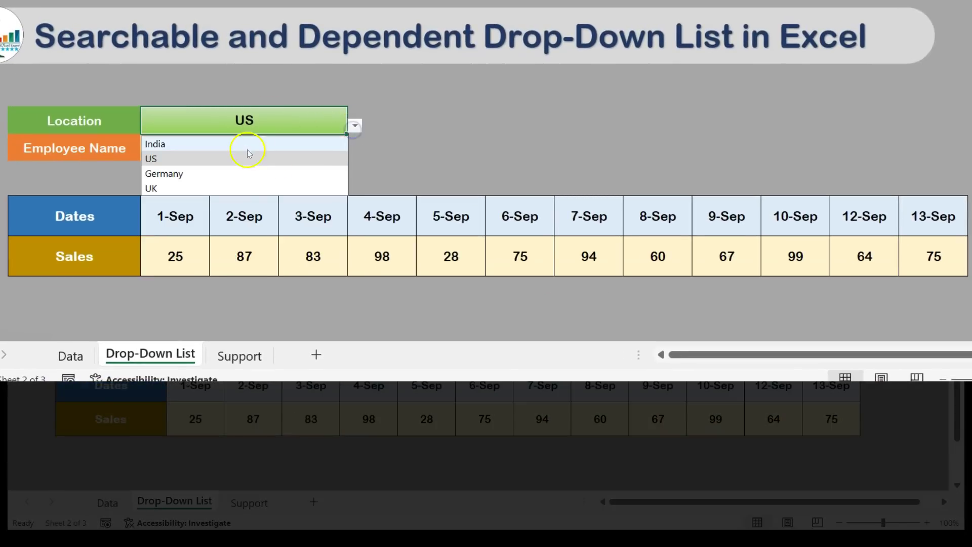
pyautogui.click(250, 143)
pyautogui.click(324, 155)
pyautogui.click(355, 153)
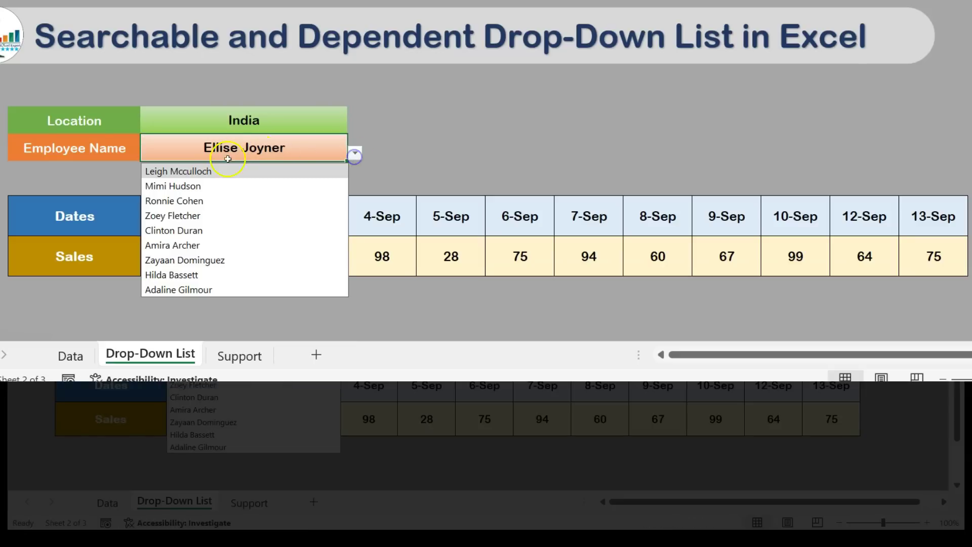
pyautogui.click(205, 200)
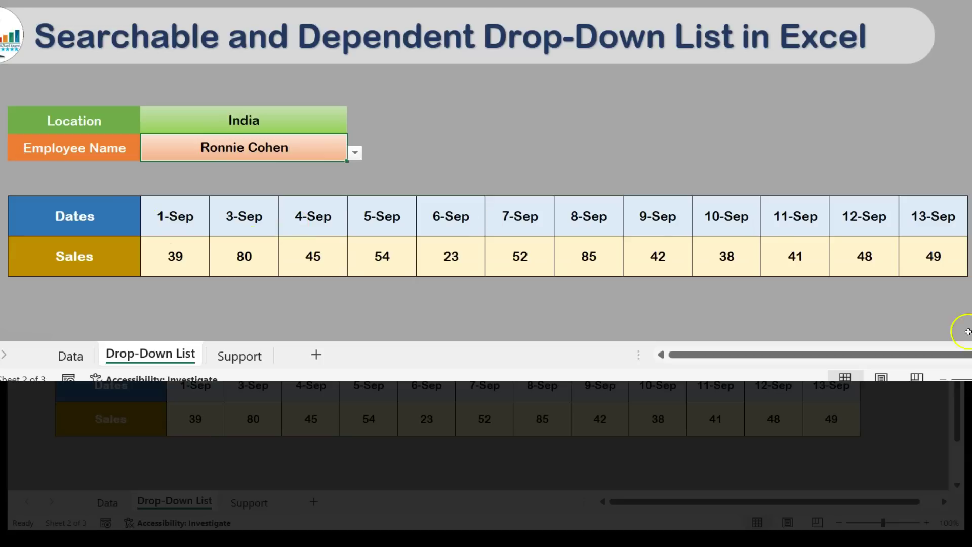
# Change the Location to UK and choose the fifth employee in the dependent Employee Name list.
pyautogui.click(274, 111)
pyautogui.click(354, 125)
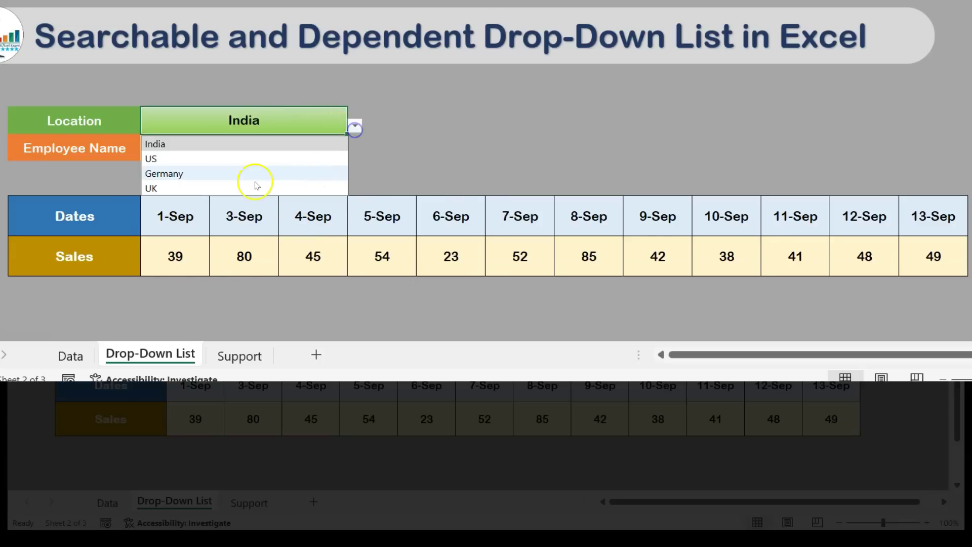
pyautogui.click(161, 189)
pyautogui.click(316, 143)
pyautogui.click(354, 153)
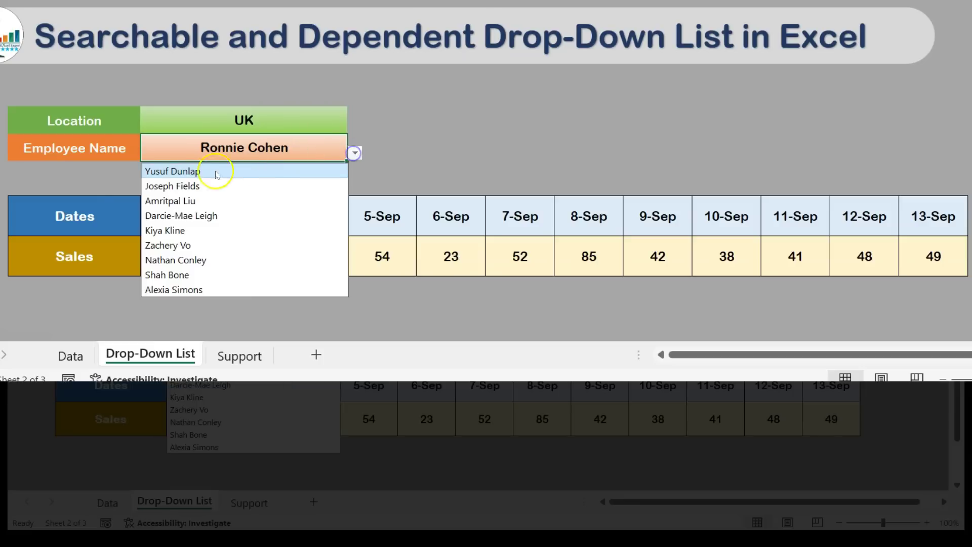
pyautogui.click(167, 230)
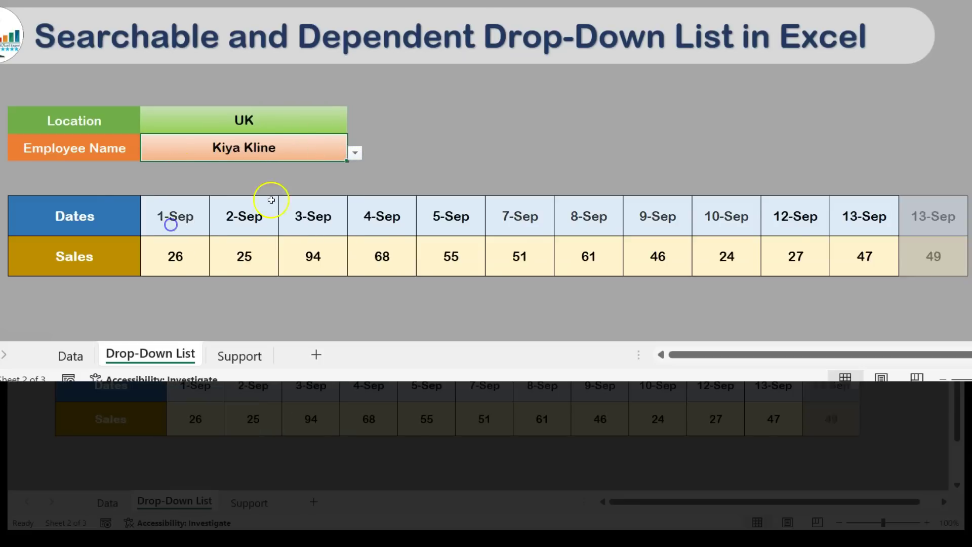
# Clear the Location value and look through the unfiltered Employee Name list.
pyautogui.click(292, 125)
pyautogui.press('Delete')
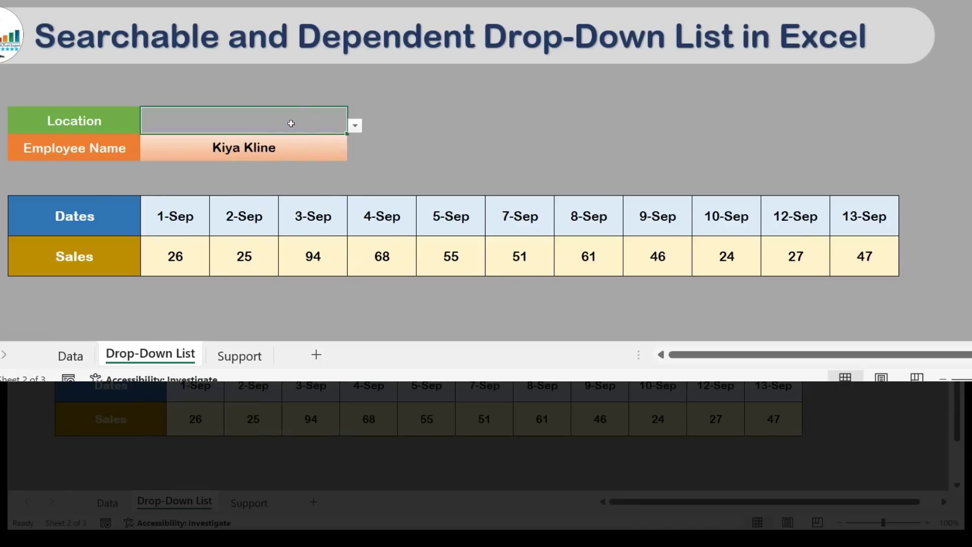
pyautogui.click(298, 159)
pyautogui.click(355, 152)
pyautogui.moveTo(355, 274); pyautogui.dragTo(354, 187)
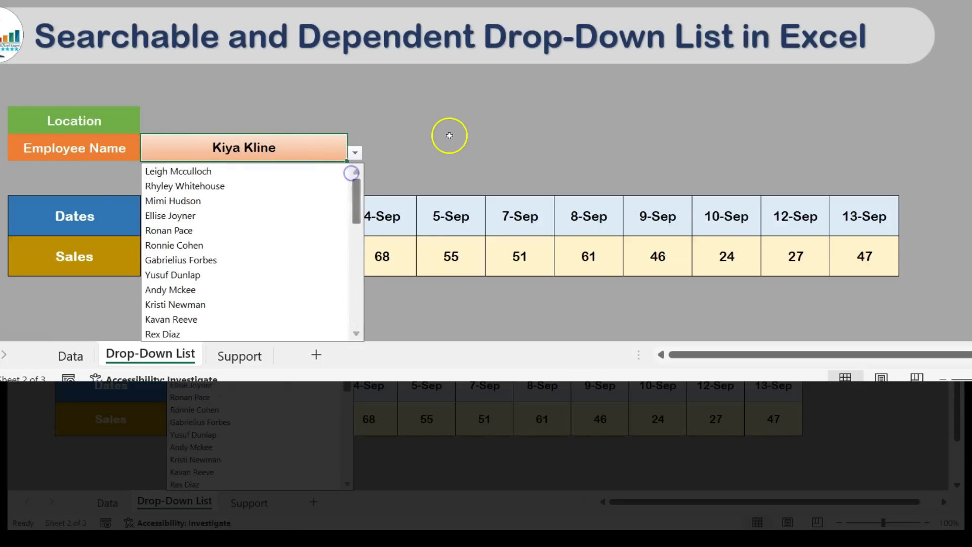
# Search the Employee Name drop-down list for "Z" and choose the third matching employee.
pyautogui.click(288, 153)
pyautogui.write('z')
pyautogui.press('Escape')
pyautogui.write('Z')
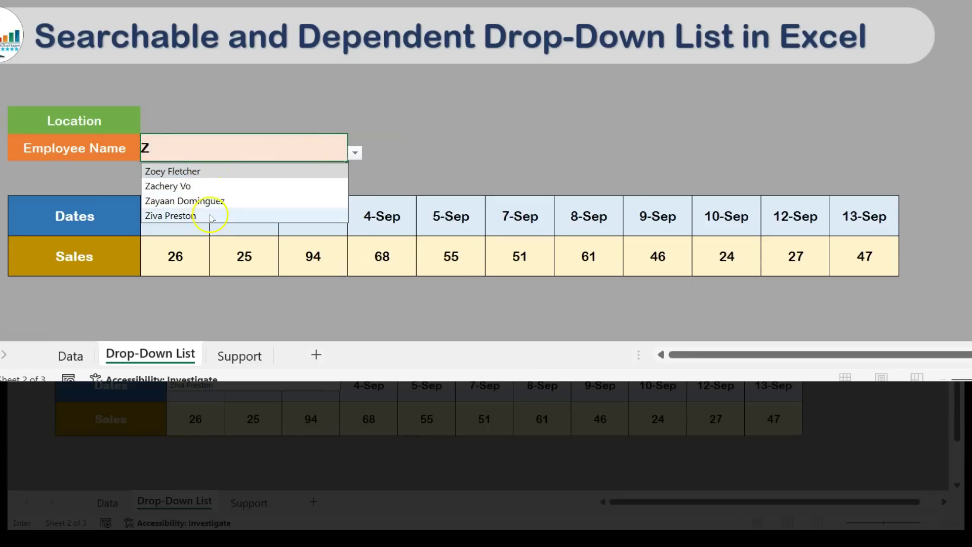
pyautogui.click(187, 201)
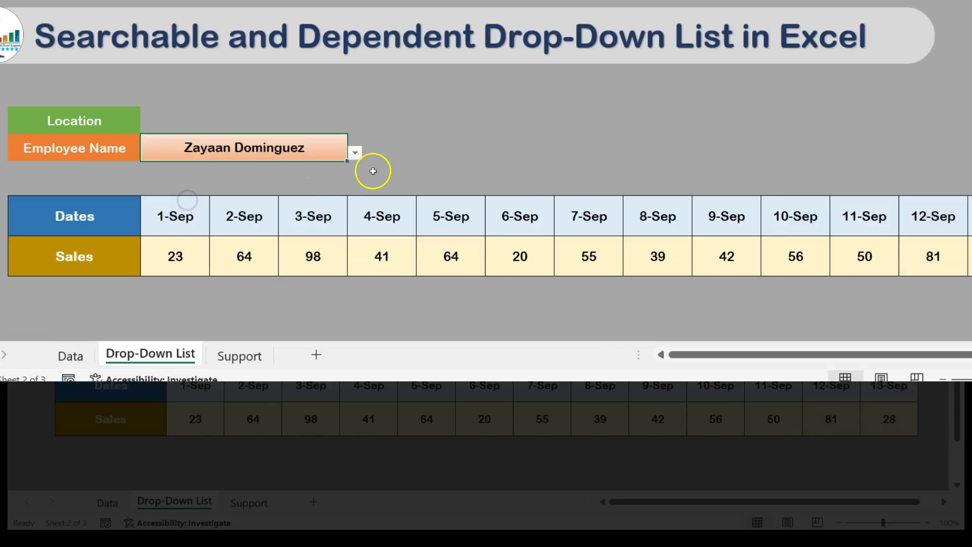
# Search the Employee Name drop-down list for "A" and choose the fourth matching employee.
pyautogui.click(300, 147)
pyautogui.write('A')
pyautogui.press('Down')
pyautogui.press('Down')
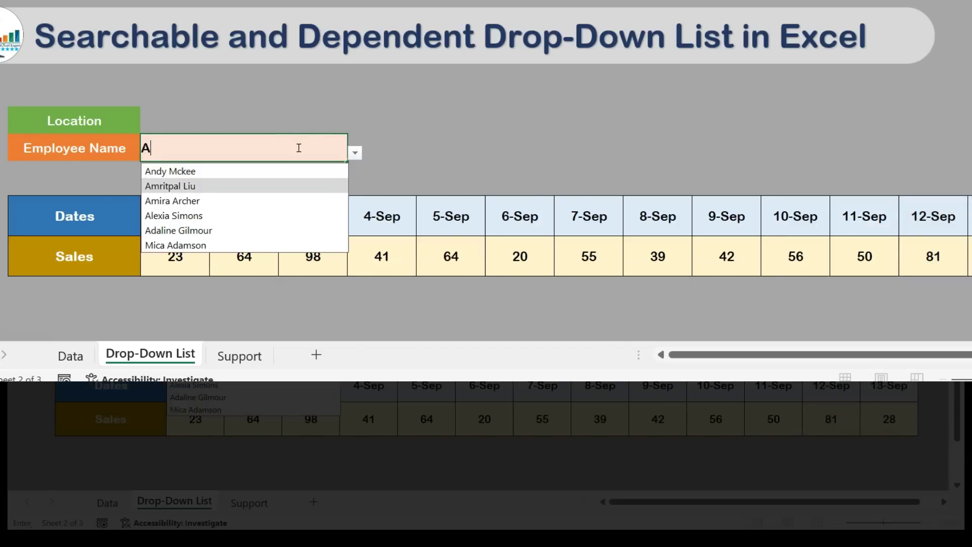
pyautogui.press('Escape')
pyautogui.write('A')
pyautogui.press('Down')
pyautogui.press('Down')
pyautogui.press('Down')
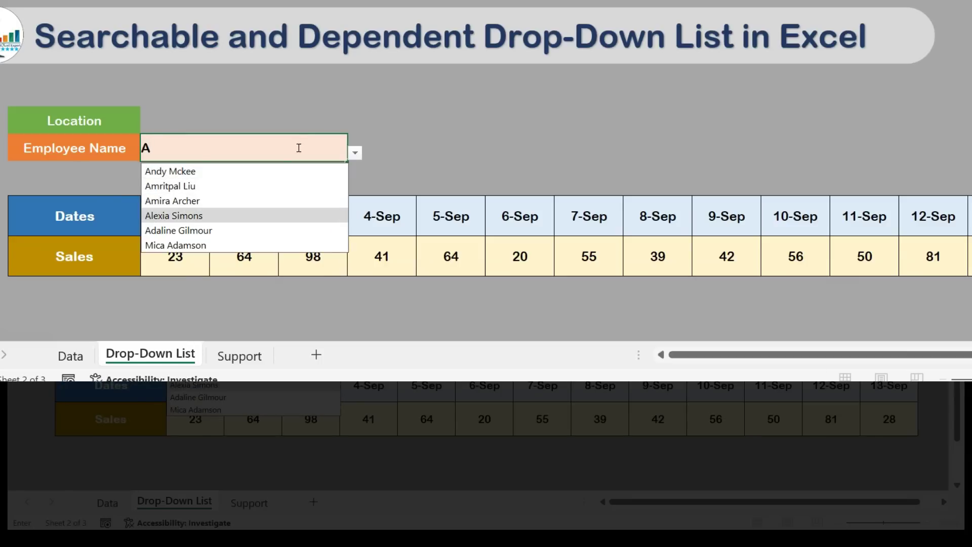
pyautogui.press('Return')
pyautogui.press('Up')
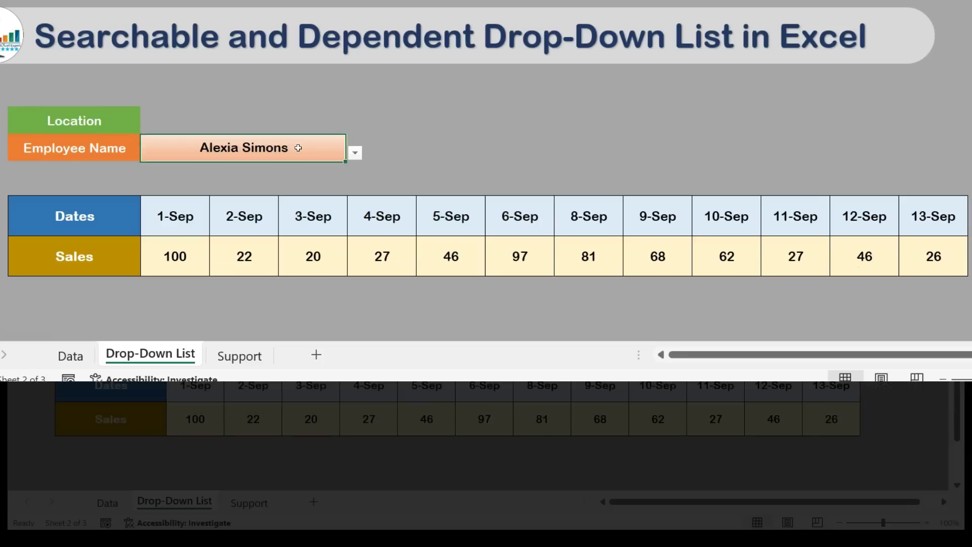
# Set the Location to US, then search the Employee Name list for "Z" and choose the matching employee.
pyautogui.press('Up')
pyautogui.hotkey('alt', 'Down')
pyautogui.click(300, 154)
pyautogui.press('Down')
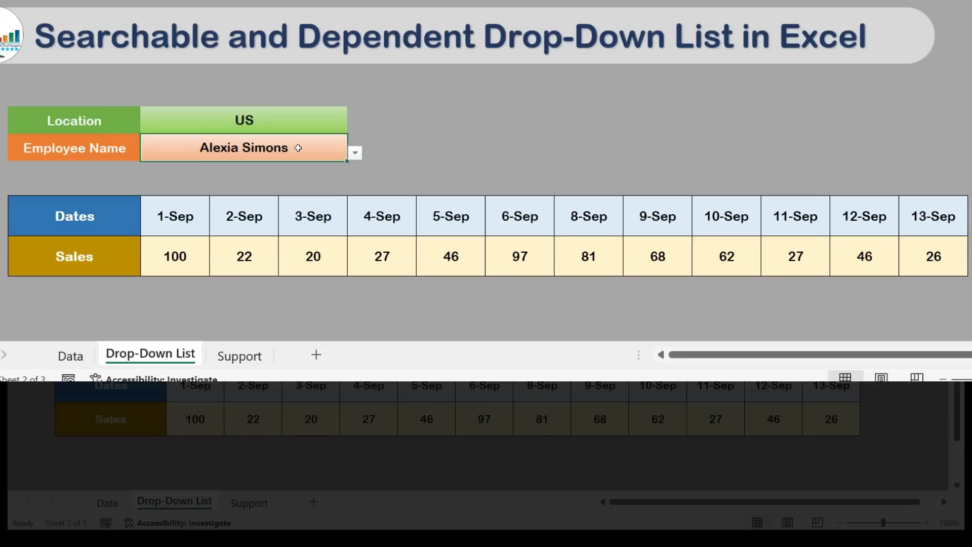
pyautogui.hotkey('alt', 'Down')
pyautogui.press('Escape')
pyautogui.write('Z')
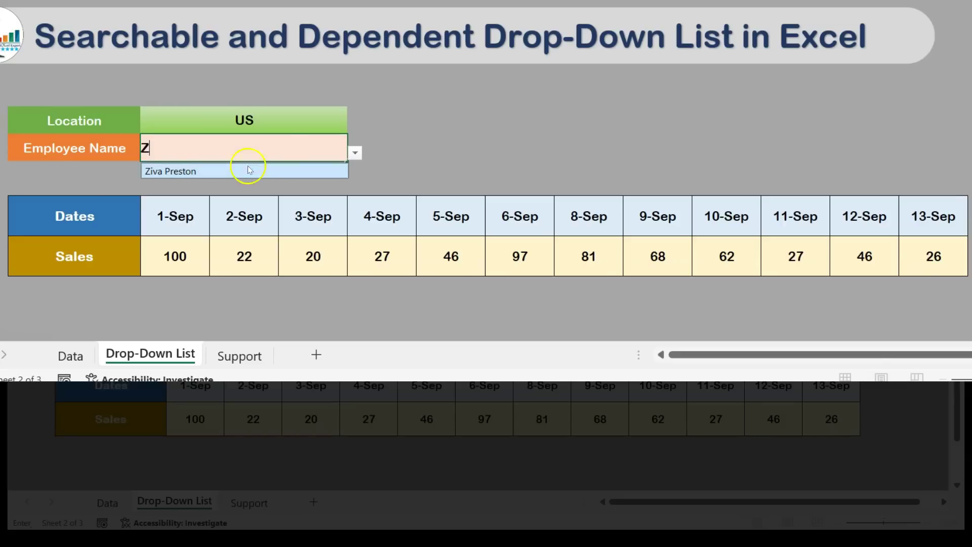
pyautogui.click(163, 173)
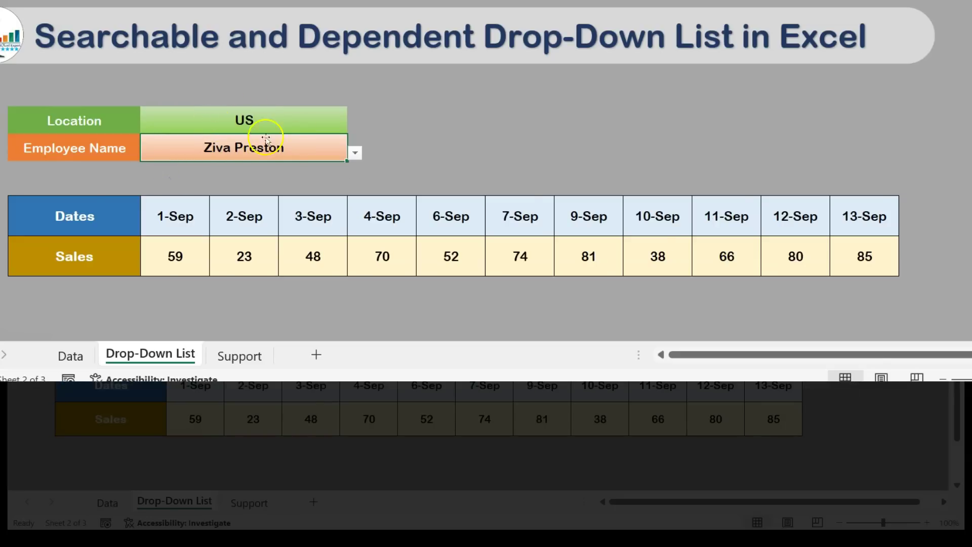
pyautogui.click(451, 122)
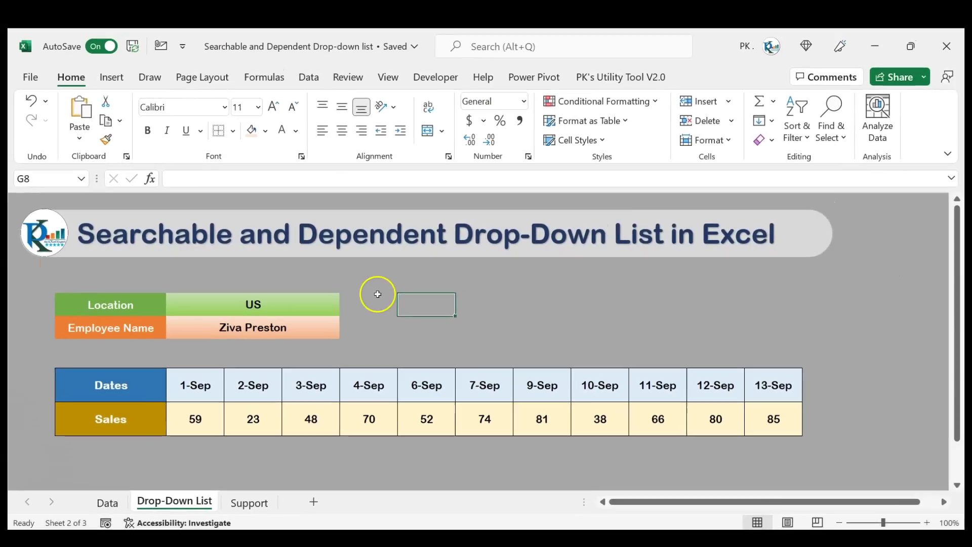
# Examine the Location, Emp Name, Date and Sales columns of the source table on the Data sheet.
pyautogui.click(117, 502)
pyautogui.click(272, 312)
pyautogui.moveTo(98, 213); pyautogui.dragTo(110, 392)
pyautogui.moveTo(268, 215); pyautogui.dragTo(280, 330)
pyautogui.moveTo(409, 238); pyautogui.dragTo(408, 361)
pyautogui.moveTo(558, 214); pyautogui.dragTo(569, 339)
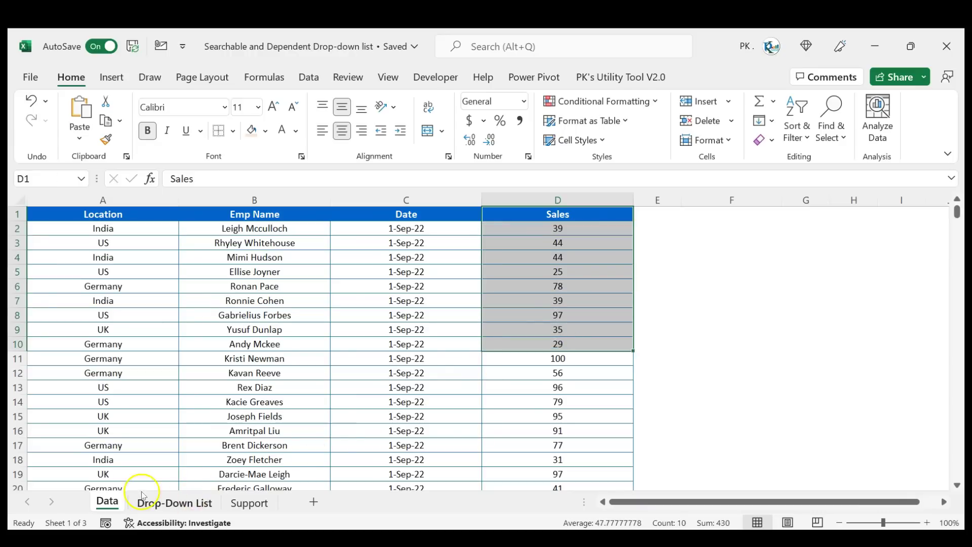
# Return to the Drop-Down List sheet and review the options offered for Location.
pyautogui.click(174, 501)
pyautogui.click(501, 335)
pyautogui.click(120, 313)
pyautogui.click(283, 306)
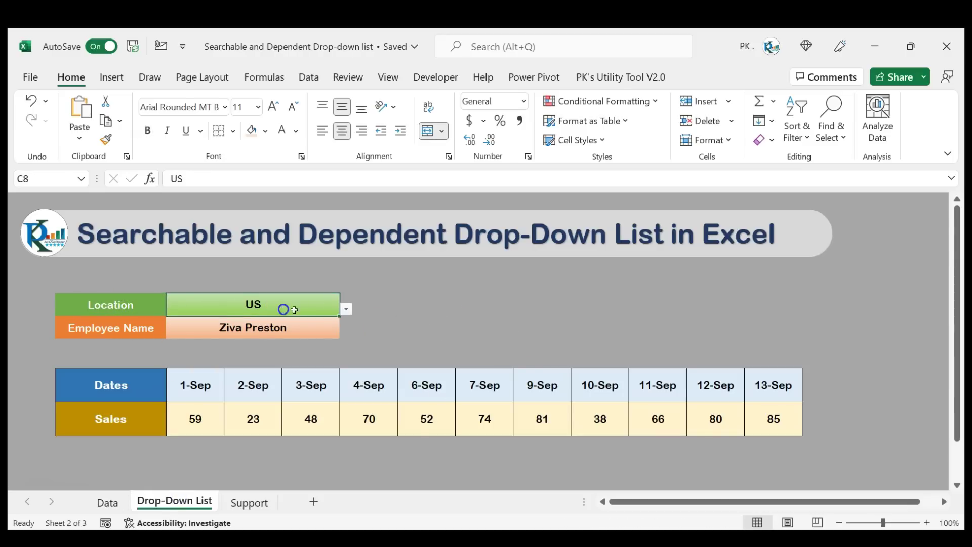
pyautogui.click(345, 309)
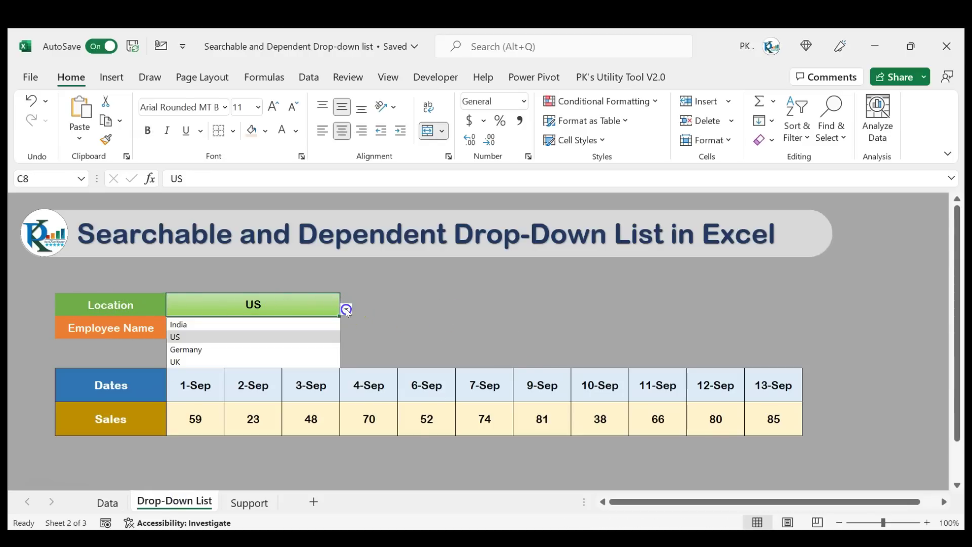
pyautogui.click(441, 309)
# Check the Employee Name choices for the selected location and recheck the Location options.
pyautogui.click(122, 330)
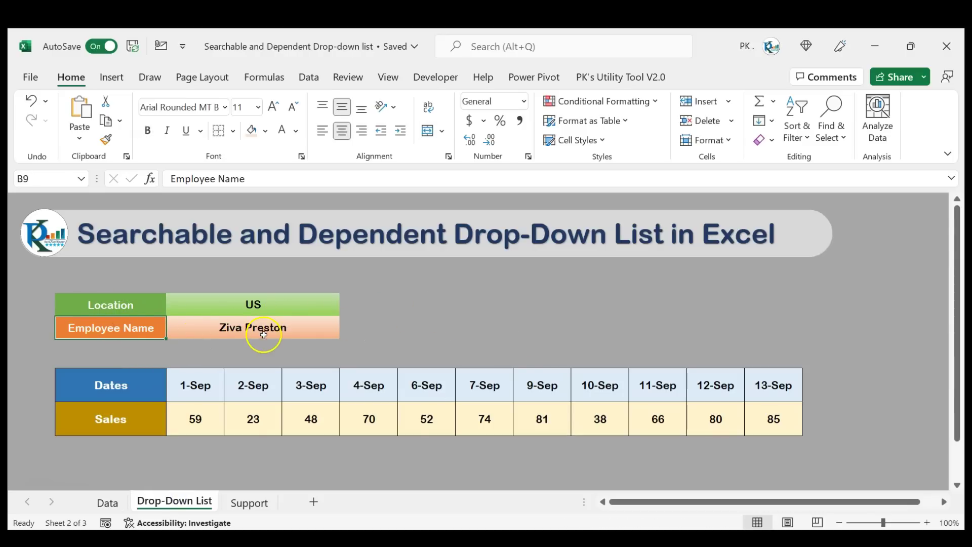
pyautogui.click(308, 334)
pyautogui.click(346, 332)
pyautogui.click(417, 310)
pyautogui.click(299, 301)
pyautogui.hotkey('alt', 'Down')
pyautogui.click(277, 311)
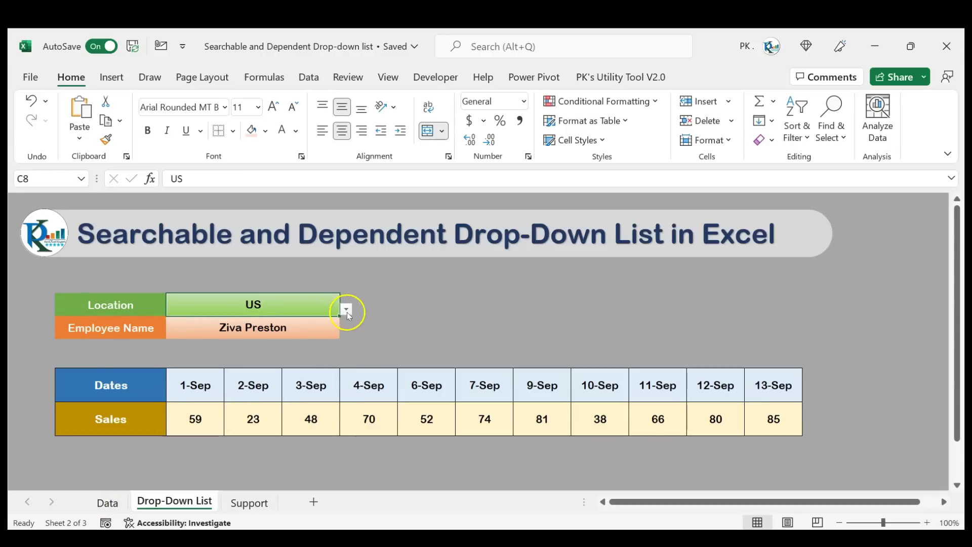
pyautogui.click(346, 311)
pyautogui.click(403, 327)
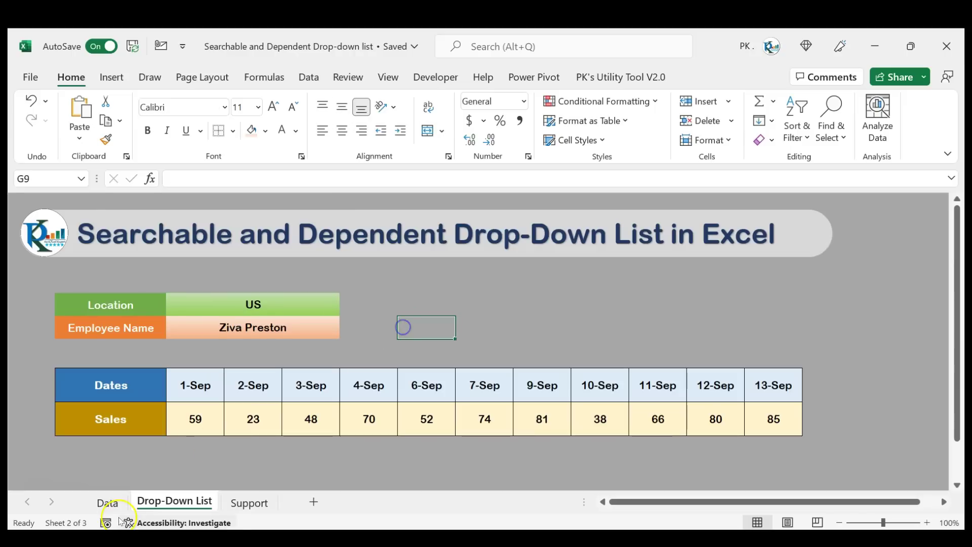
# On the Data sheet, change the first record's Location in cell A2 to Australia.
pyautogui.click(108, 503)
pyautogui.click(254, 271)
pyautogui.click(130, 262)
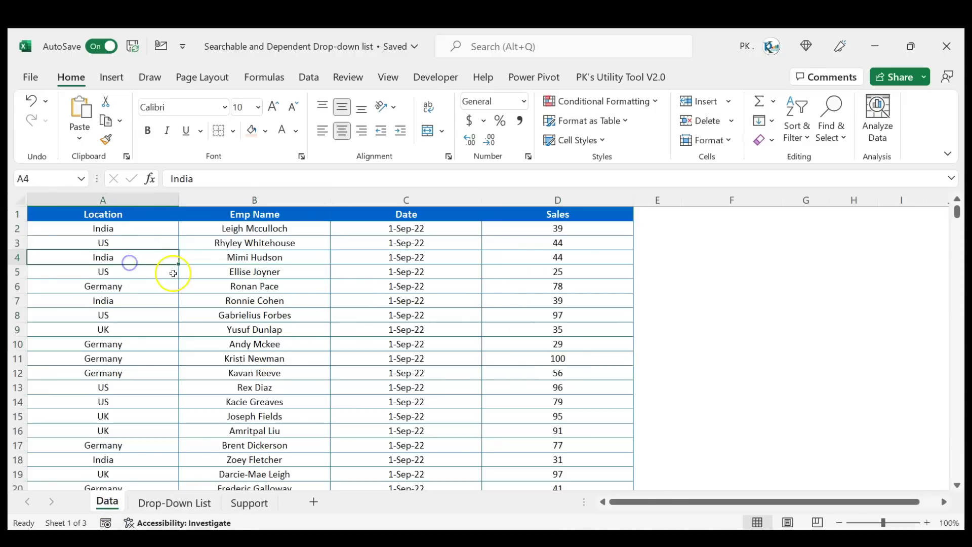
pyautogui.click(160, 229)
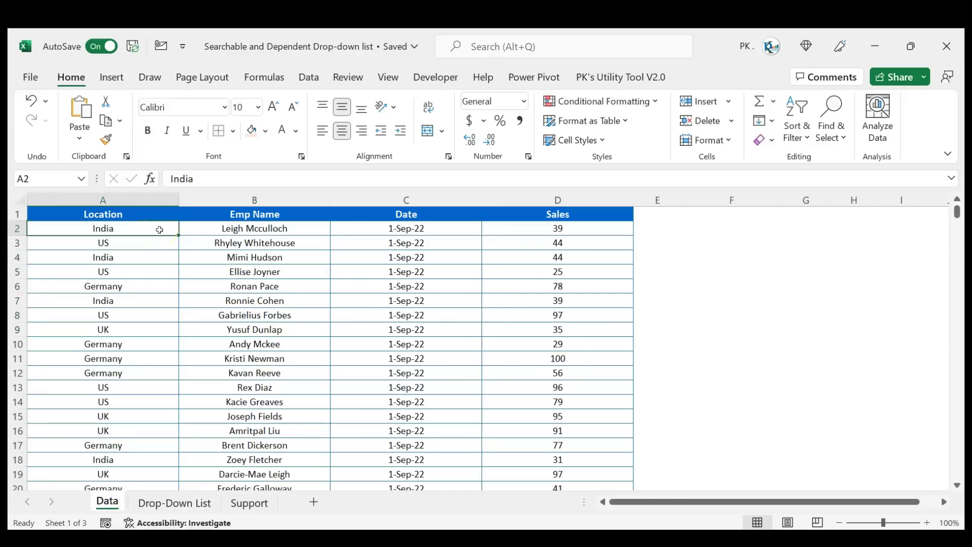
pyautogui.write('Au')
pyautogui.click(133, 233)
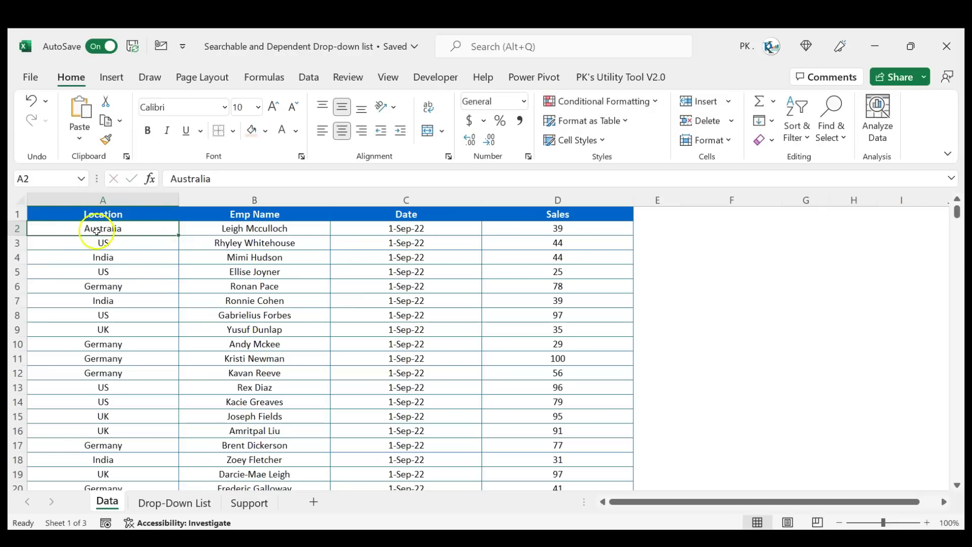
# On the Drop-Down List sheet, set the Location to Australia and open the dependent Employee Name list.
pyautogui.click(177, 502)
pyautogui.click(311, 306)
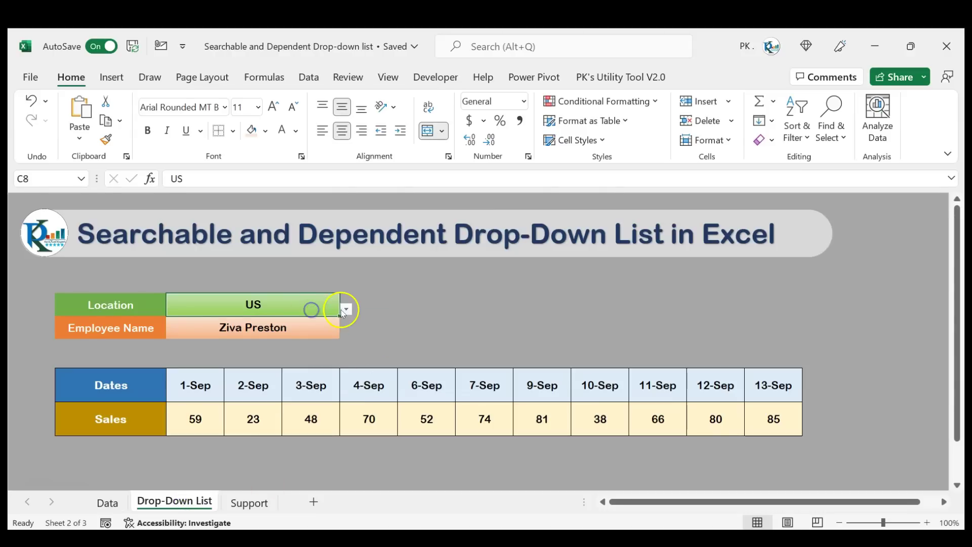
pyautogui.click(347, 309)
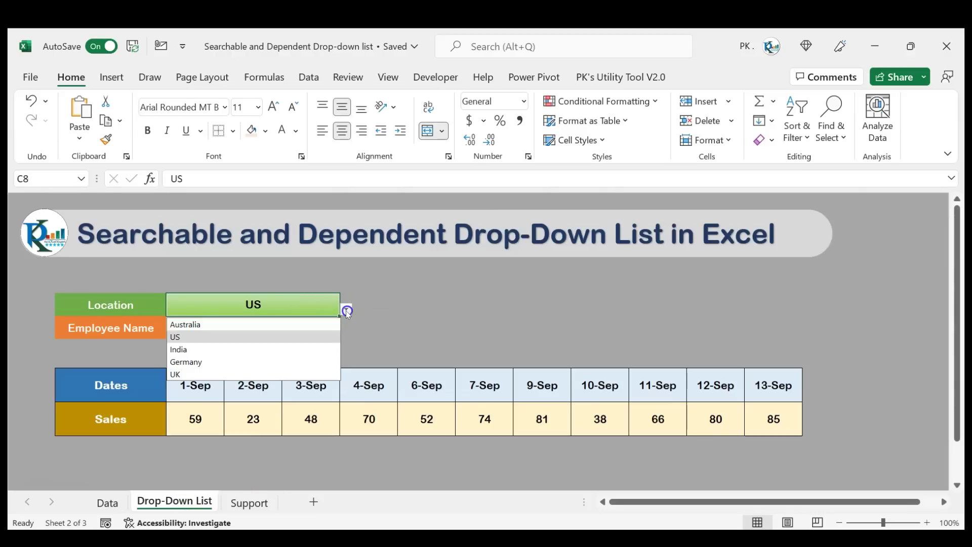
pyautogui.click(204, 327)
pyautogui.click(430, 329)
pyautogui.click(289, 327)
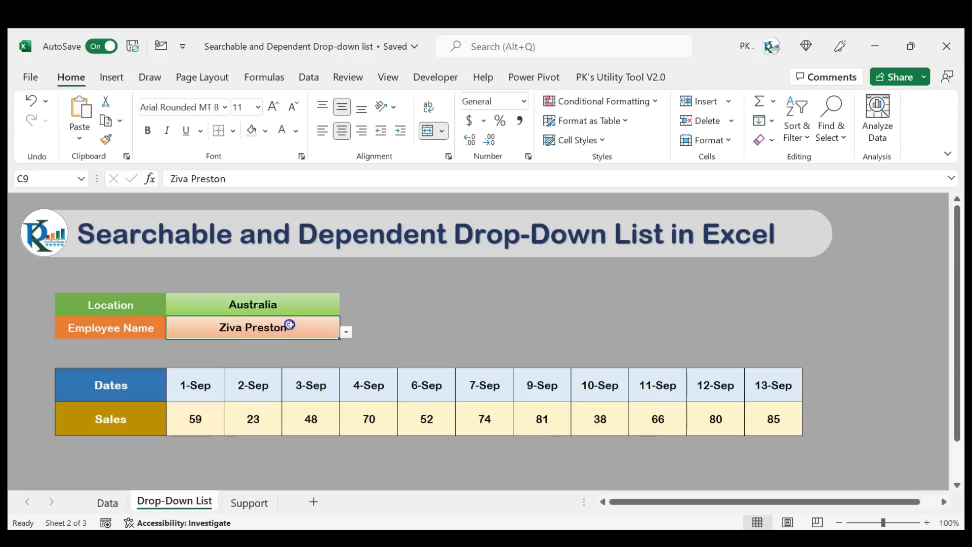
pyautogui.click(346, 333)
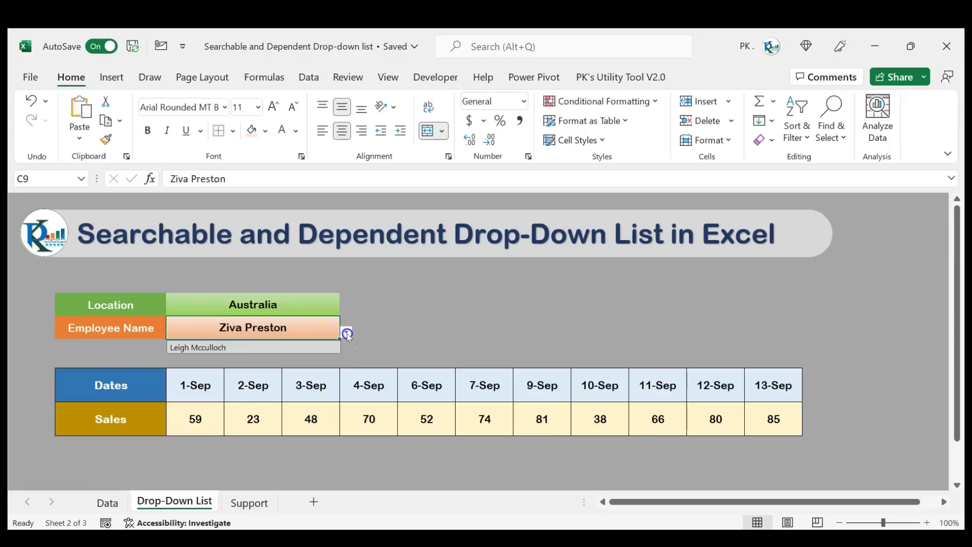
# Set the Employee Name to the employee offered for Australia and find that employee's first record on the Data sheet.
pyautogui.click(192, 348)
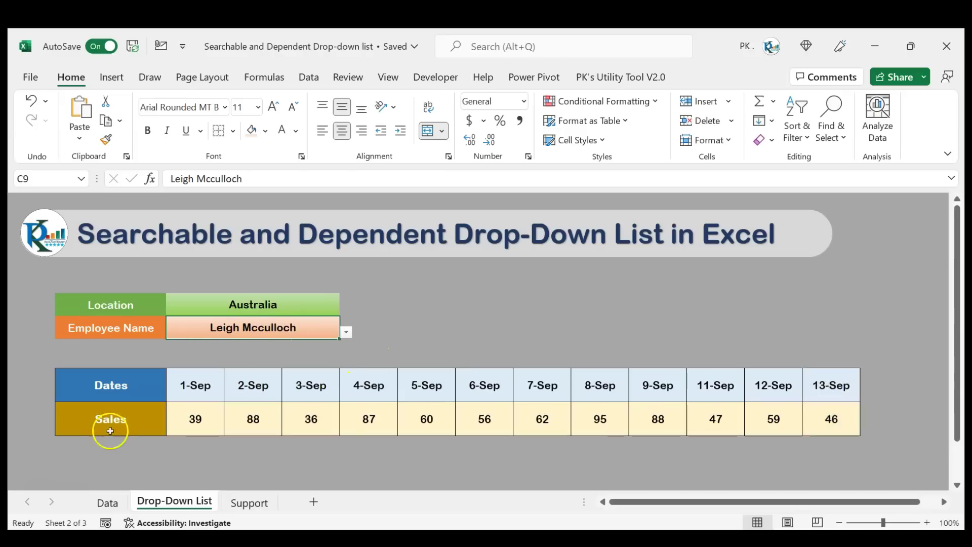
pyautogui.click(114, 501)
pyautogui.click(280, 230)
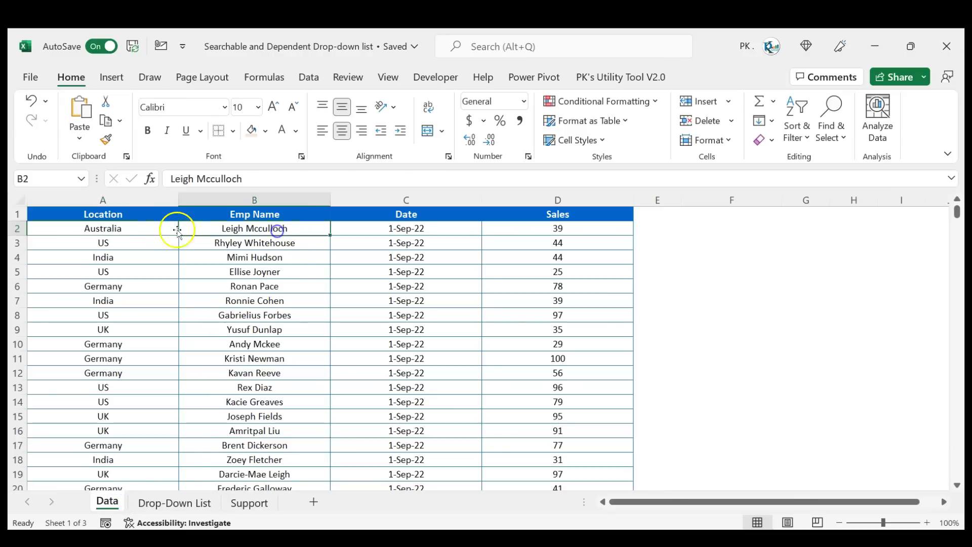
# Copy the Australia location from cell A2 into A3, the second record on the Data sheet.
pyautogui.click(123, 228)
pyautogui.moveTo(145, 241); pyautogui.dragTo(147, 254)
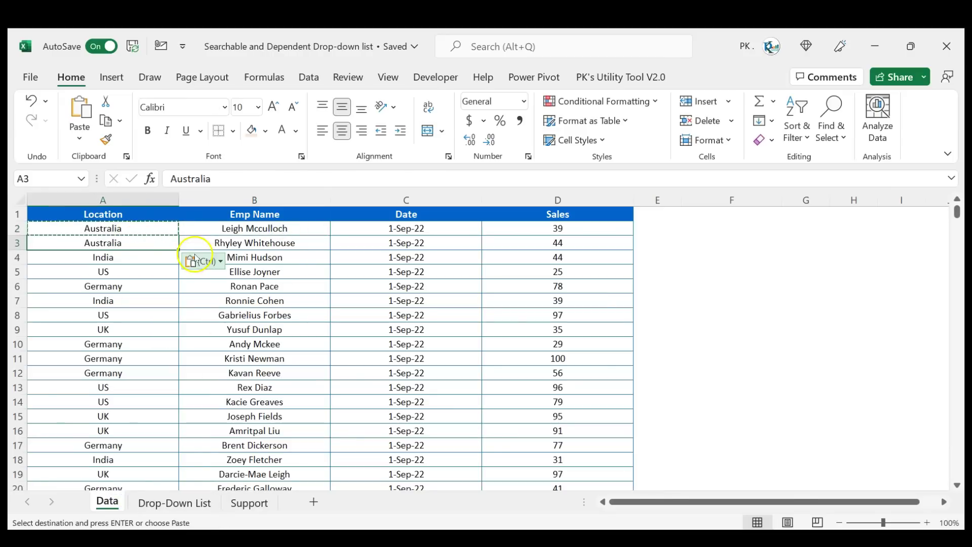
pyautogui.click(257, 247)
# On the Drop-Down List sheet, set the Employee Name to the second employee listed for Australia.
pyautogui.click(174, 503)
pyautogui.click(347, 332)
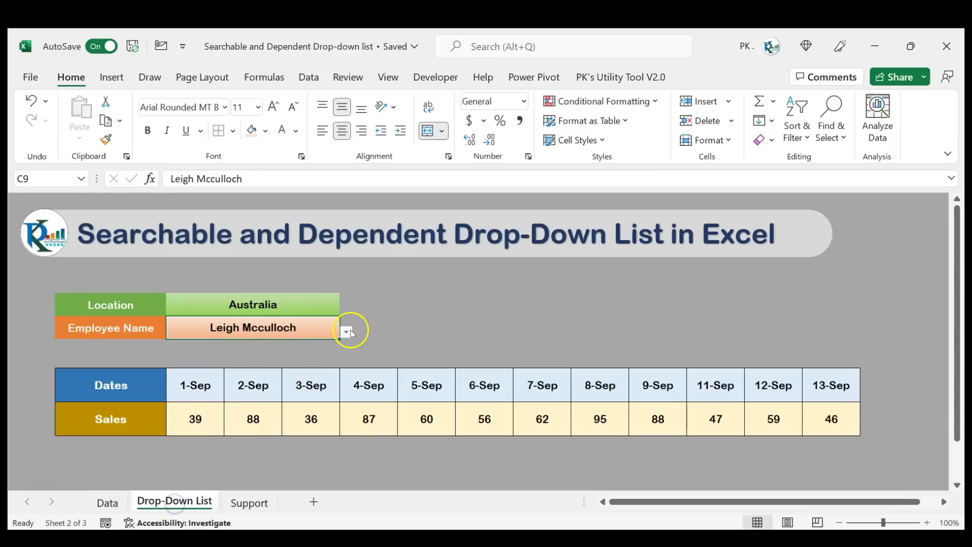
pyautogui.click(229, 360)
pyautogui.click(266, 307)
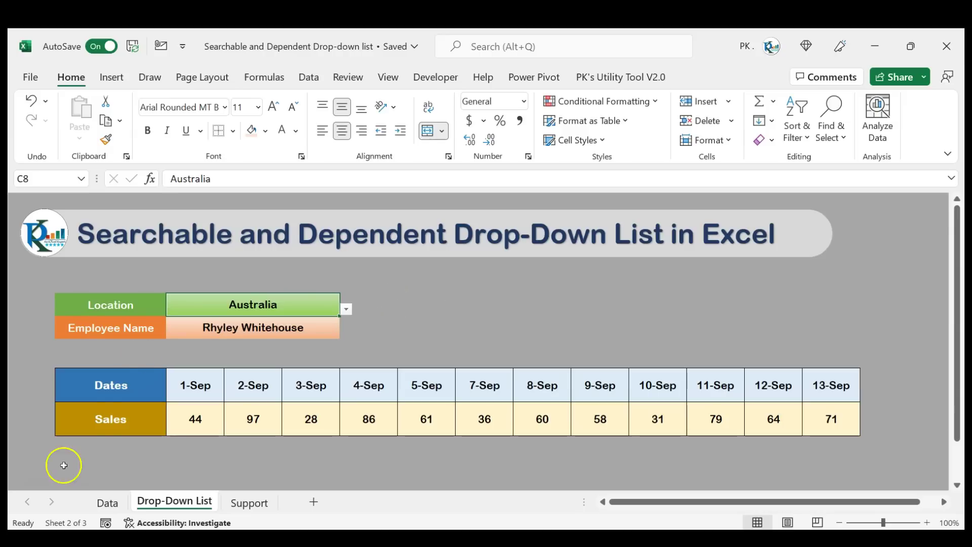
# Copy the whole table from the Data sheet into a new blank workbook starting at A1, keeping the source column widths.
pyautogui.click(107, 503)
pyautogui.click(205, 315)
pyautogui.click(138, 235)
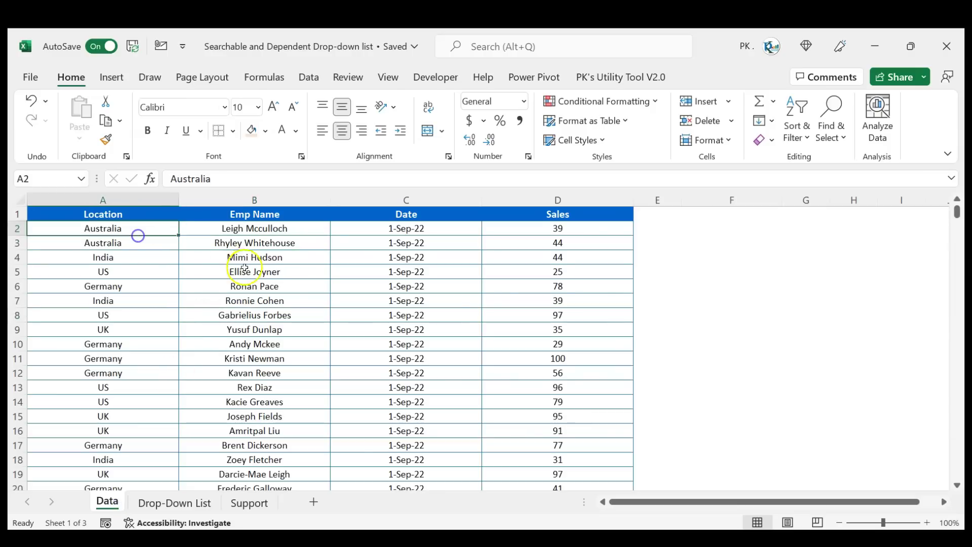
pyautogui.hotkey('ctrl', 'a')
pyautogui.hotkey('ctrl', 'c')
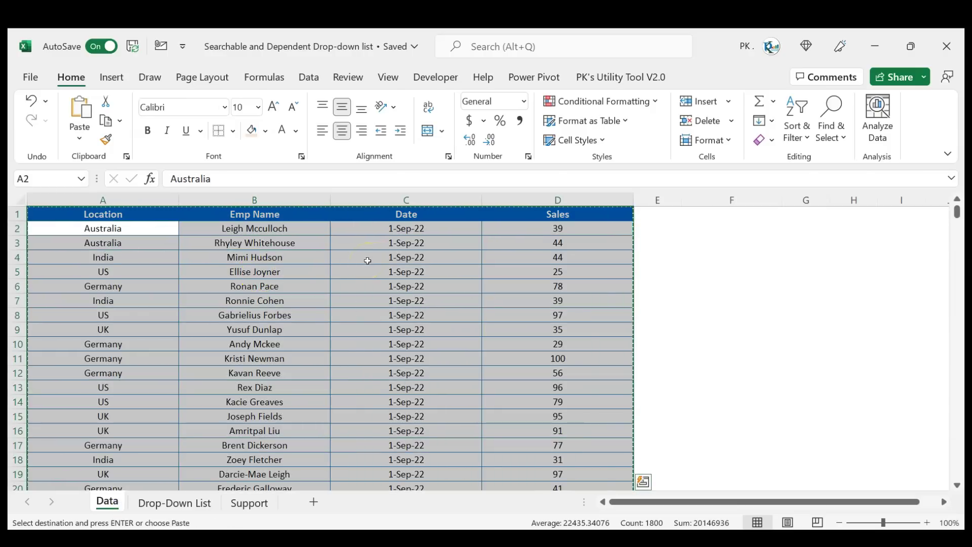
pyautogui.hotkey('ctrl', 'n')
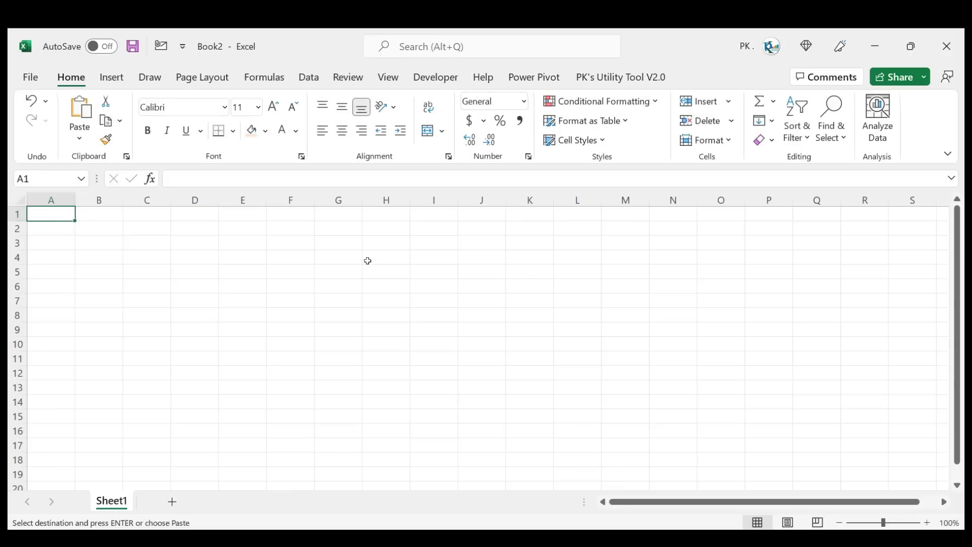
pyautogui.hotkey('ctrl', 'v')
pyautogui.hotkey('ctrl', 'w')
# Review the Emp Name, Date and Sales columns of the pasted table.
pyautogui.click(223, 245)
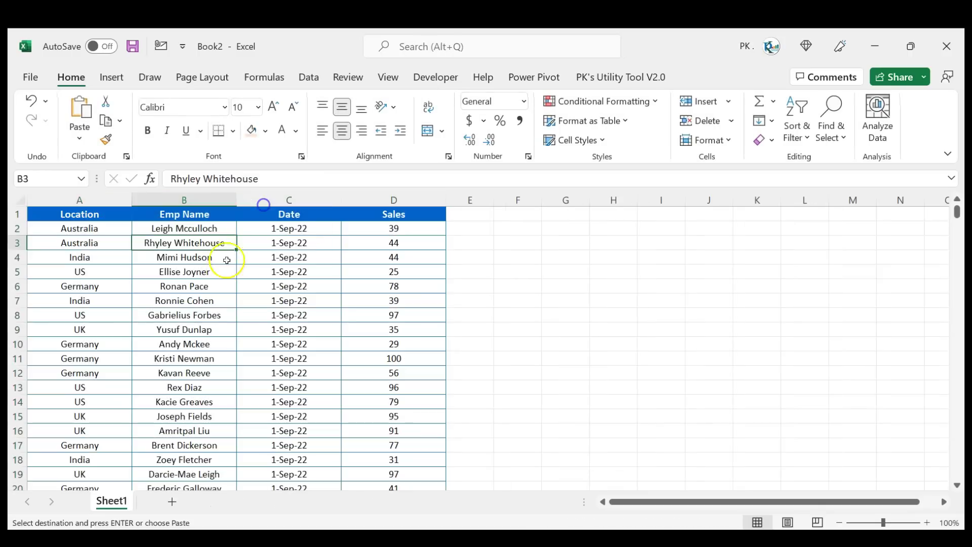
pyautogui.click(318, 225)
pyautogui.click(277, 218)
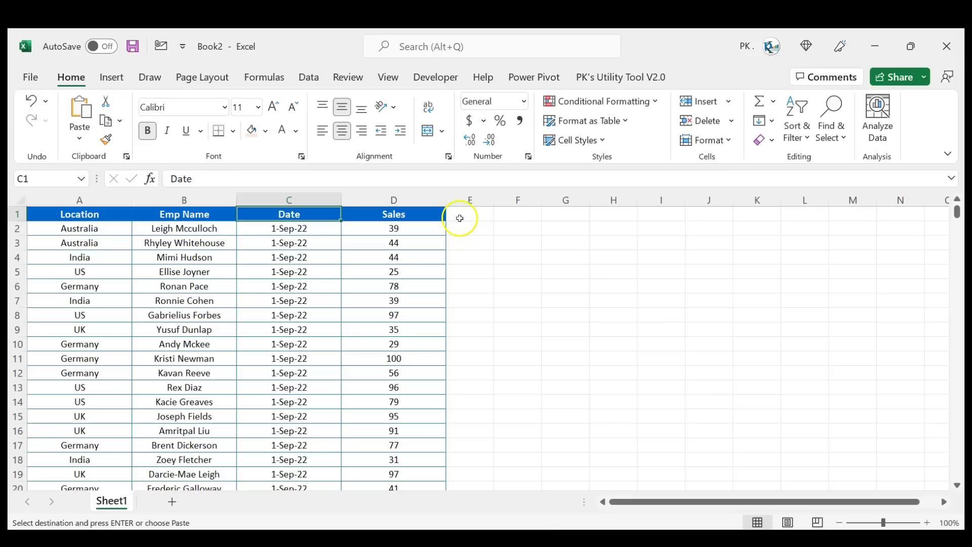
pyautogui.click(402, 216)
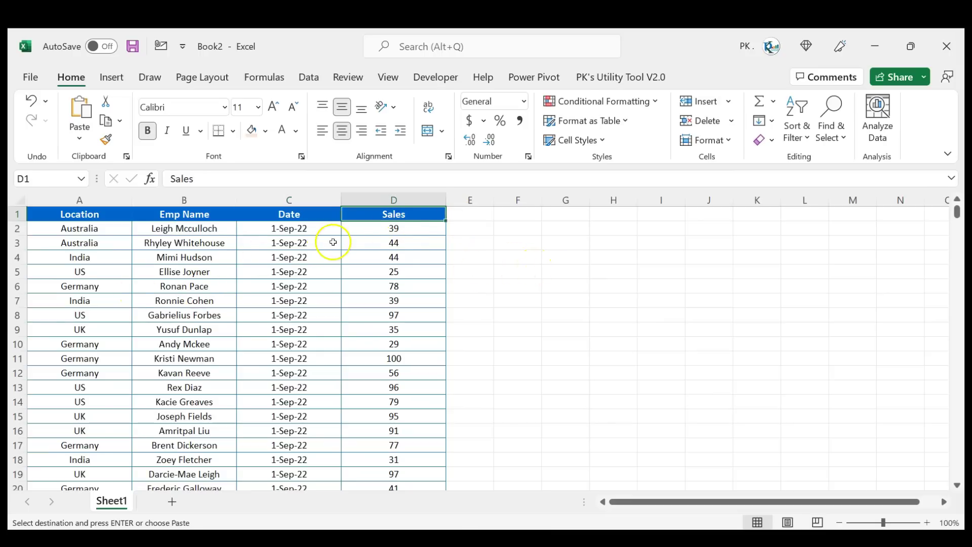
# Rename Sheet1 as Data.
pyautogui.doubleClick(122, 501)
pyautogui.write('DA')
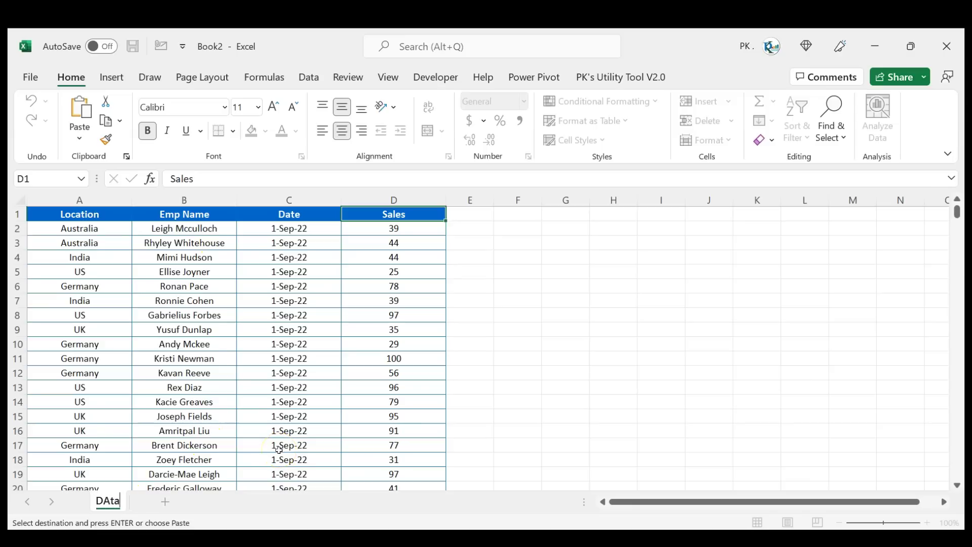
pyautogui.write('ta')
pyautogui.press('Return')
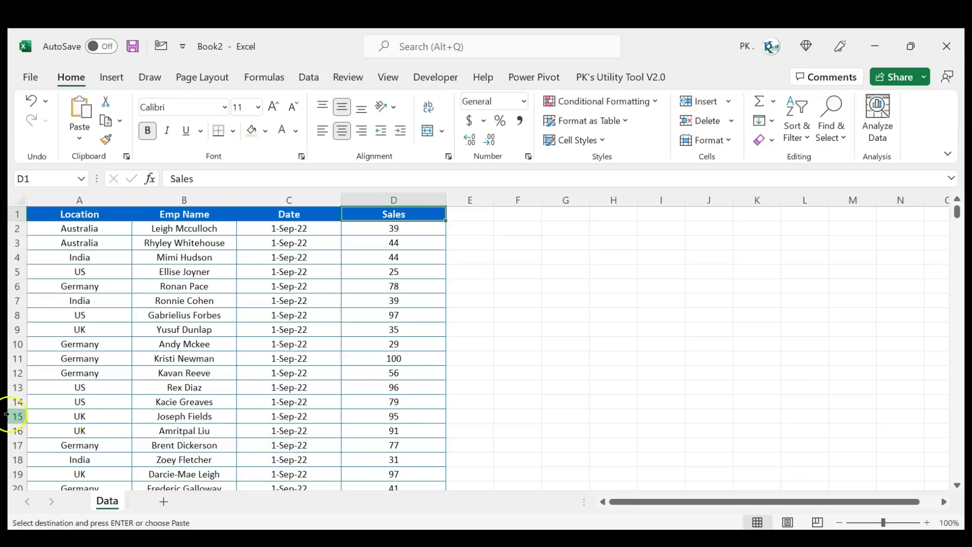
# Add a new worksheet after Data and name it Support.
pyautogui.click(166, 504)
pyautogui.hotkey('alt', 'h')
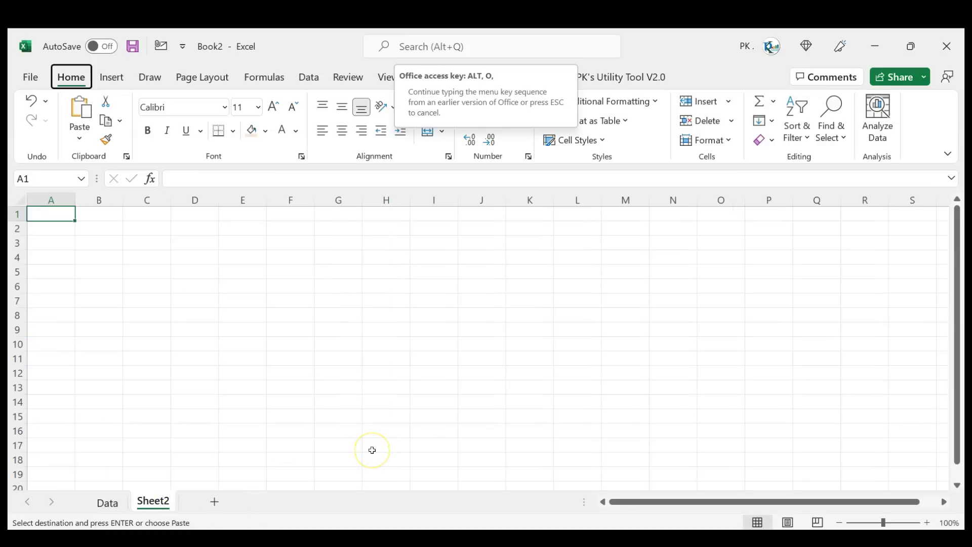
pyautogui.write('orSupport')
pyautogui.press('Return')
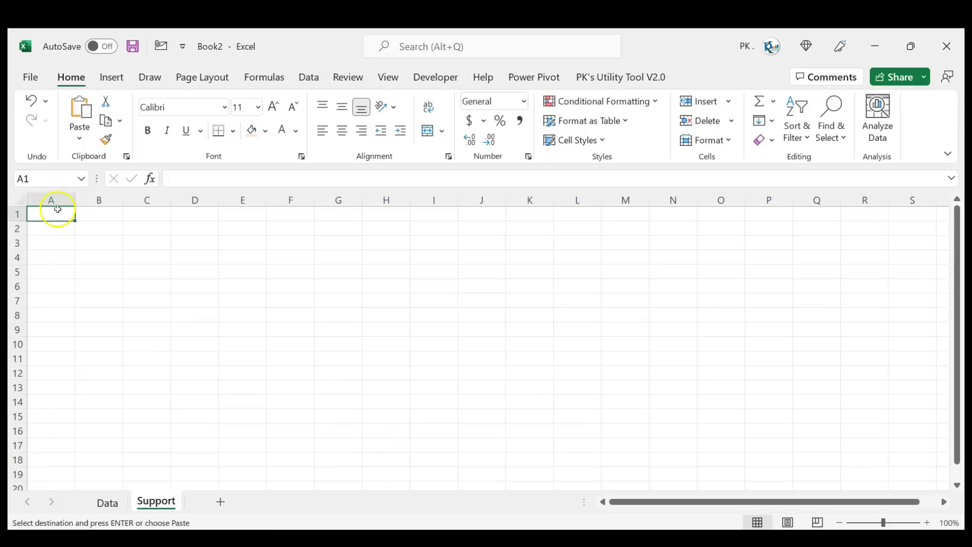
# Check the Location column on the Data sheet and start a UNIQUE formula in cell A1 of the Support sheet.
pyautogui.click(108, 502)
pyautogui.click(99, 215)
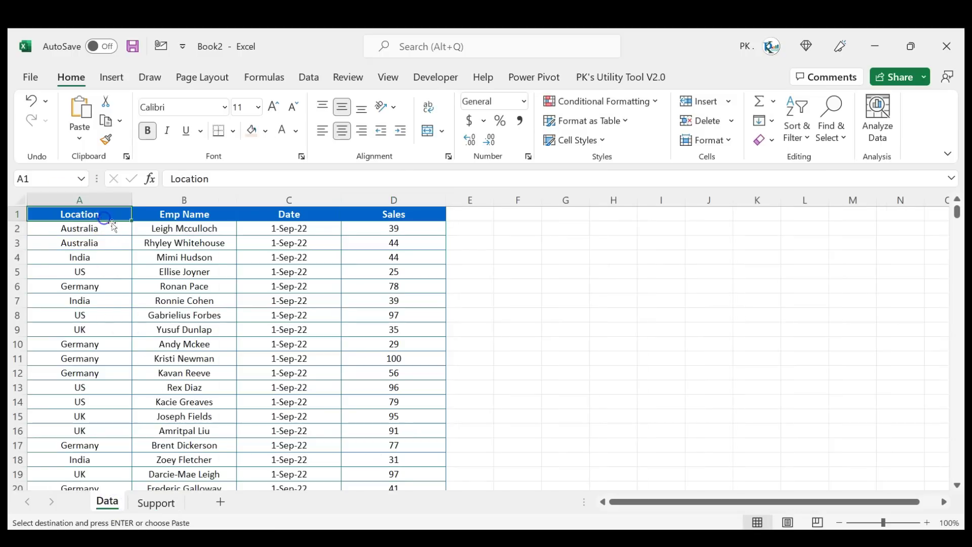
pyautogui.click(163, 500)
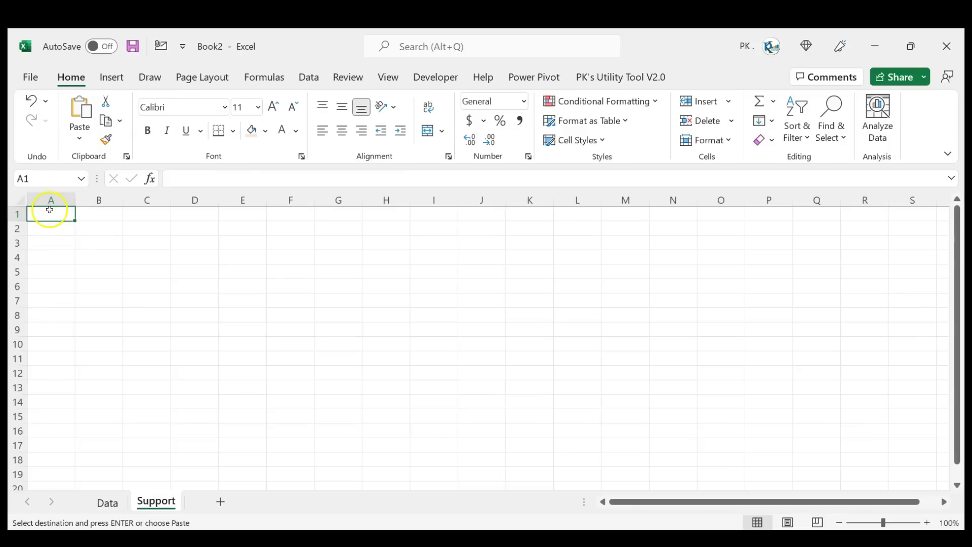
pyautogui.write('=uni')
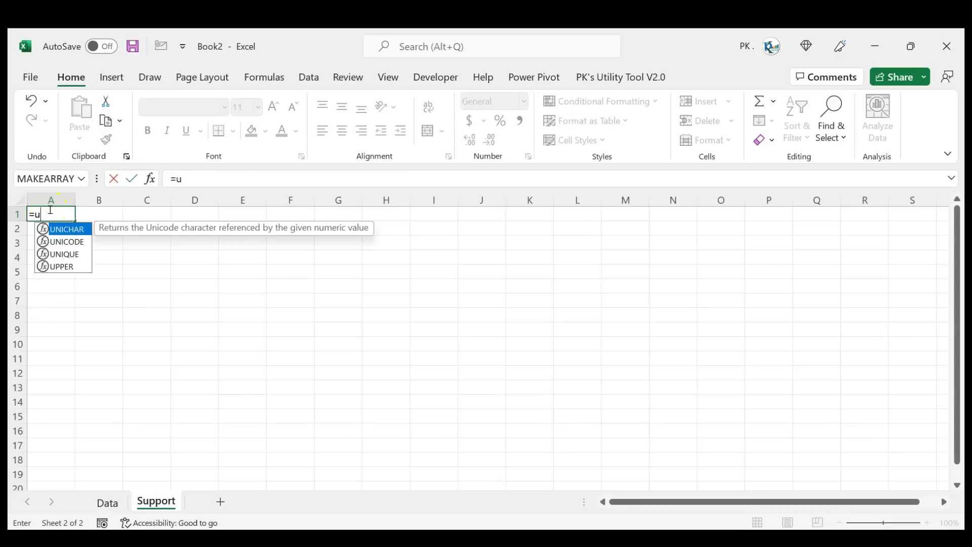
pyautogui.press('Down')
pyautogui.press('Down')
pyautogui.press('Tab')
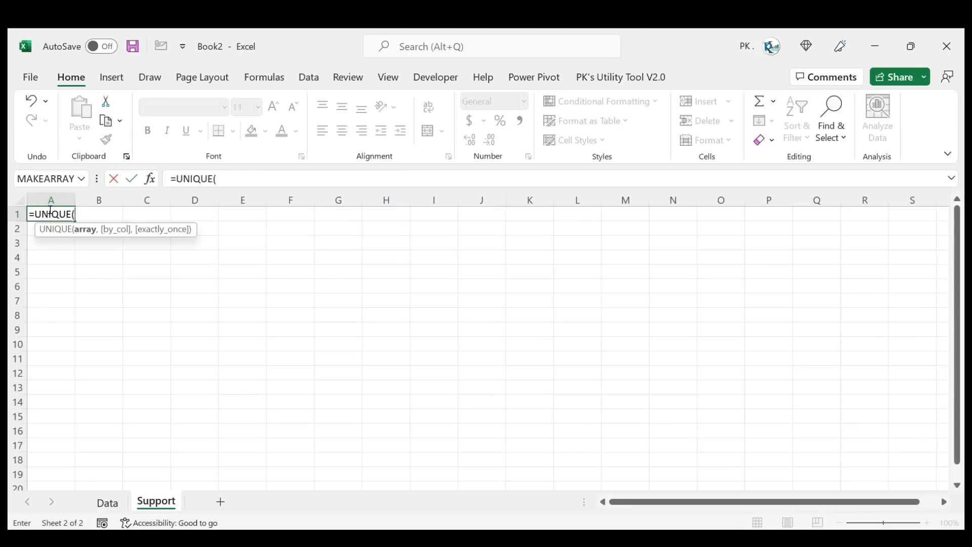
# Use the Location range Data!A2:A1048576 as the UNIQUE array and complete the formula.
pyautogui.click(107, 502)
pyautogui.click(109, 253)
pyautogui.press('Up')
pyautogui.press('Up')
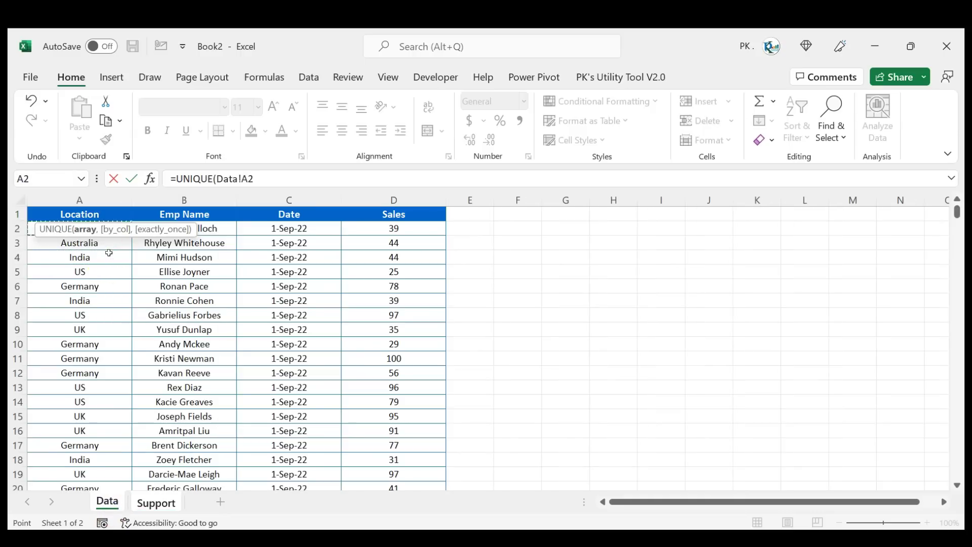
pyautogui.hotkey('ctrl', 'shift', 'Down')
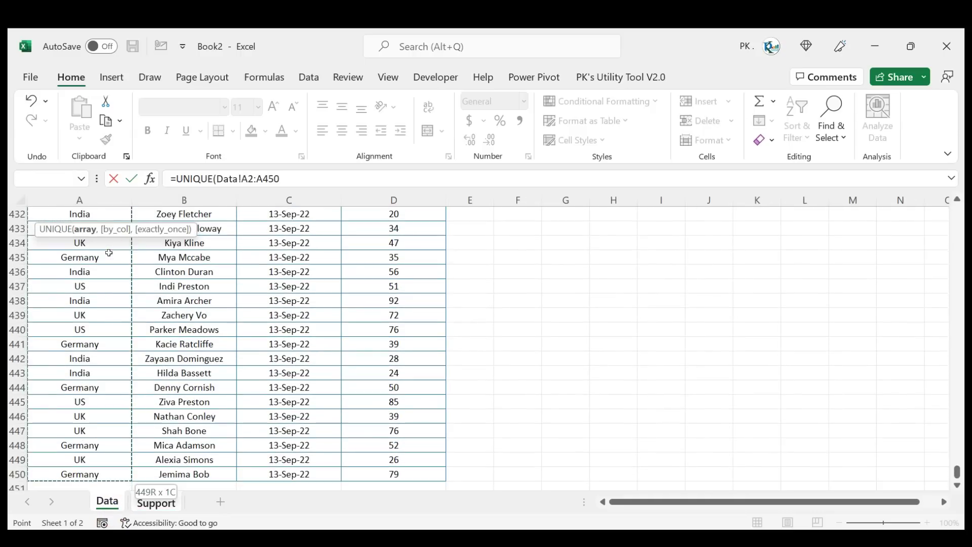
pyautogui.hotkey('ctrl', 'shift', 'Down')
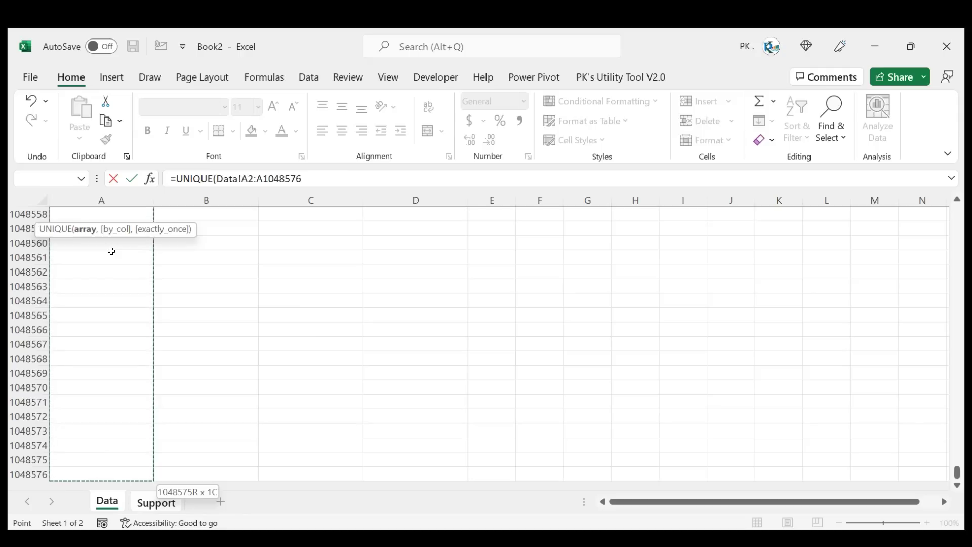
pyautogui.write(')')
pyautogui.press('BackSpace')
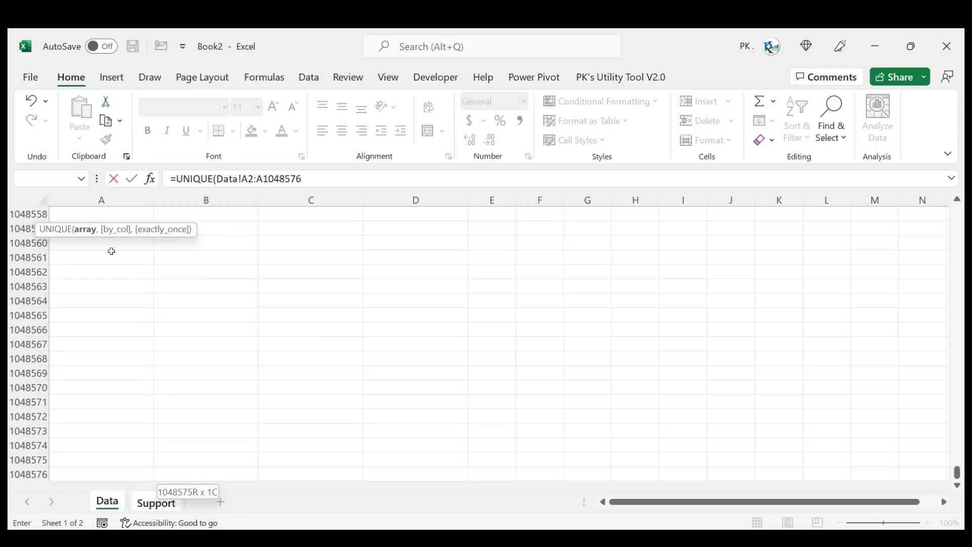
pyautogui.write(')')
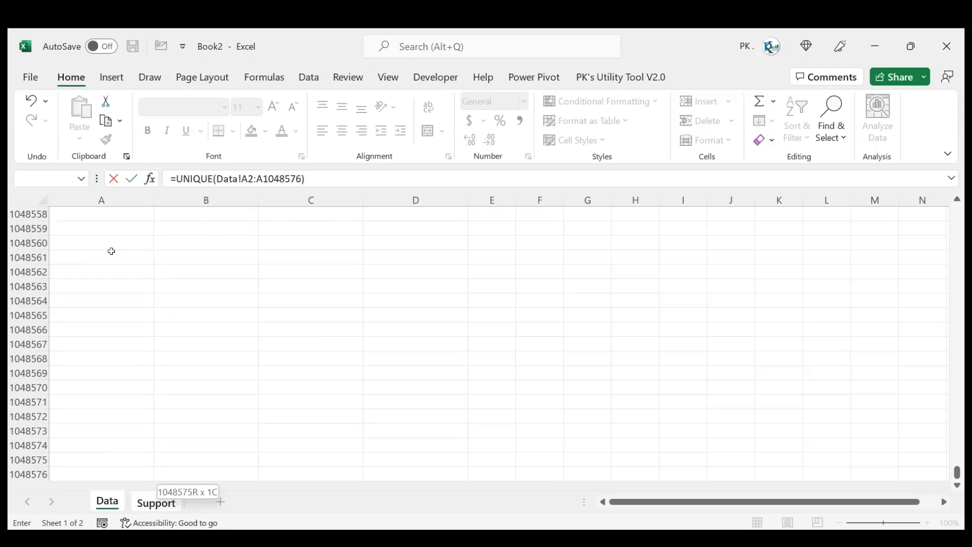
pyautogui.press('Return')
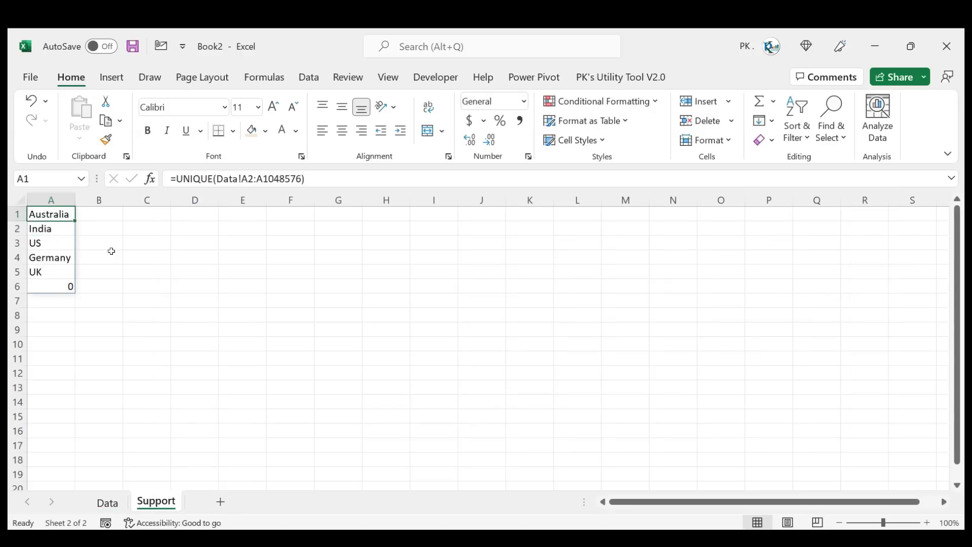
# Examine the spilled list of unique locations in column A, including its last entry.
pyautogui.hotkey('ctrl', 'shift', 'Down')
pyautogui.hotkey('ctrl', 'shift', 'Up')
pyautogui.hotkey('shift', 'Down')
pyautogui.hotkey('shift', 'Down')
pyautogui.hotkey('shift', 'Down')
pyautogui.hotkey('shift', 'Down')
pyautogui.hotkey('shift', 'Down')
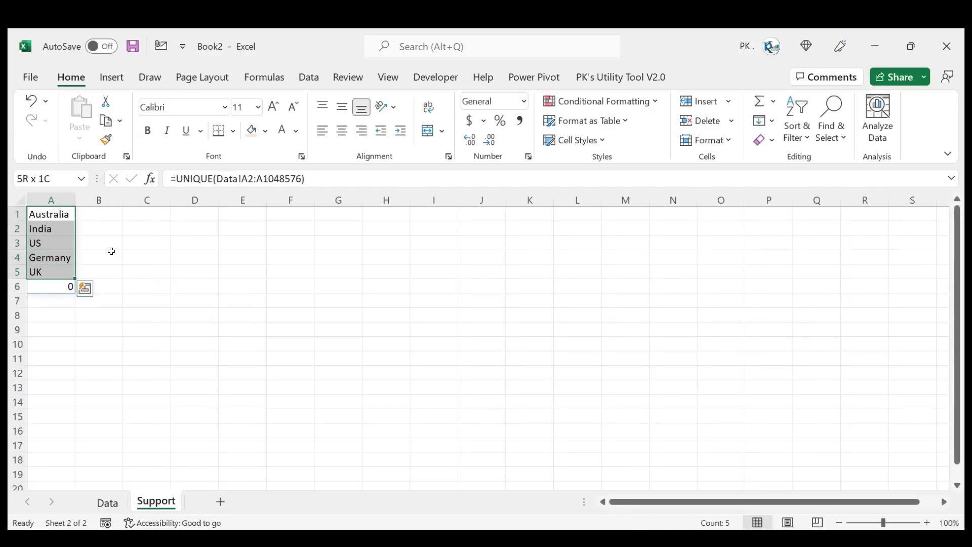
pyautogui.hotkey('ctrl', 'Down')
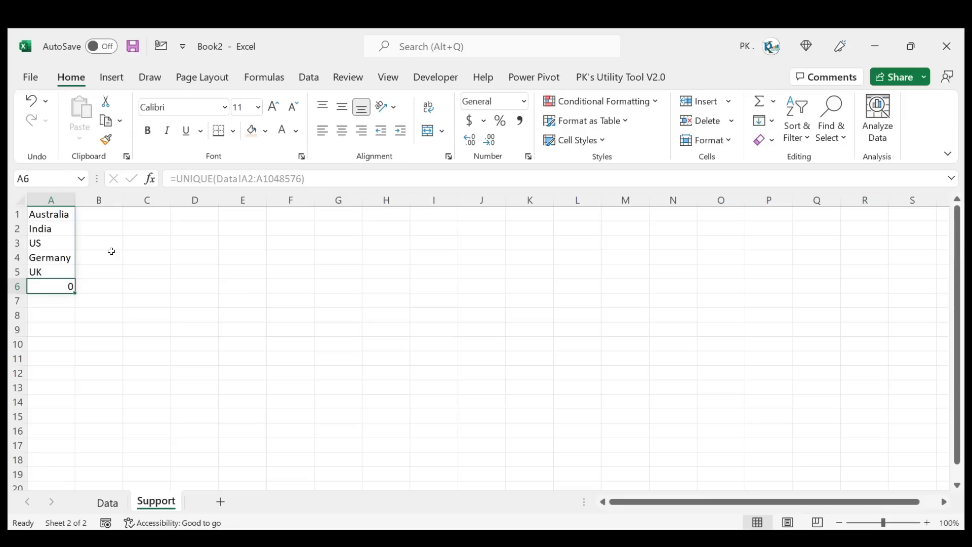
pyautogui.press('Up')
pyautogui.press('Up')
pyautogui.press('Up')
pyautogui.press('Up')
pyautogui.press('Up')
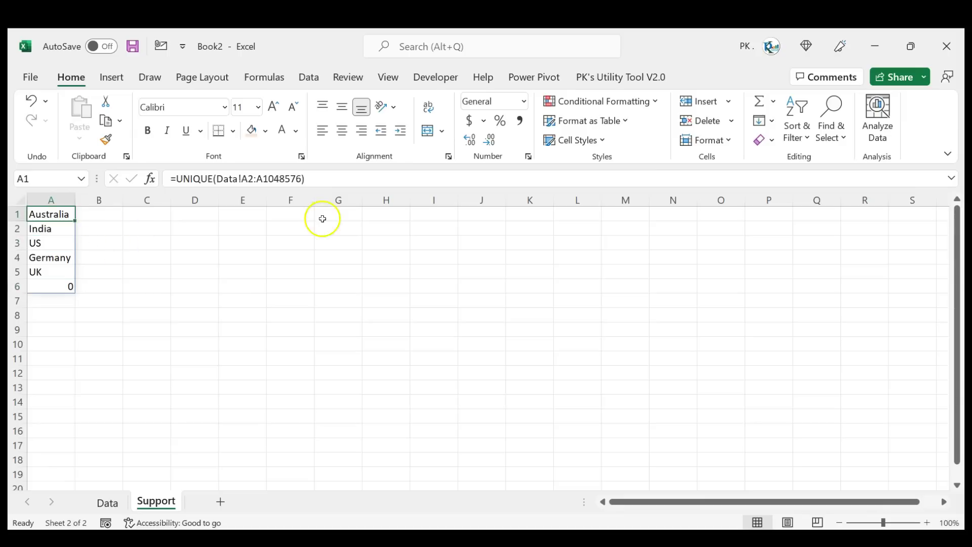
# Edit the formula in A1 to nest FILTER inside UNIQUE, with Data!A2:A1048576 as the FILTER array.
pyautogui.moveTo(217, 179); pyautogui.dragTo(307, 170)
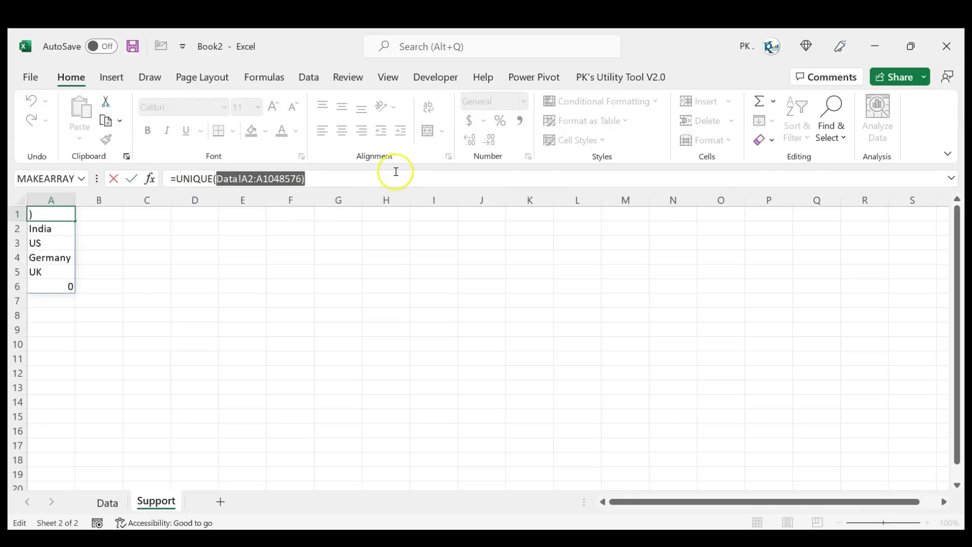
pyautogui.press('BackSpace')
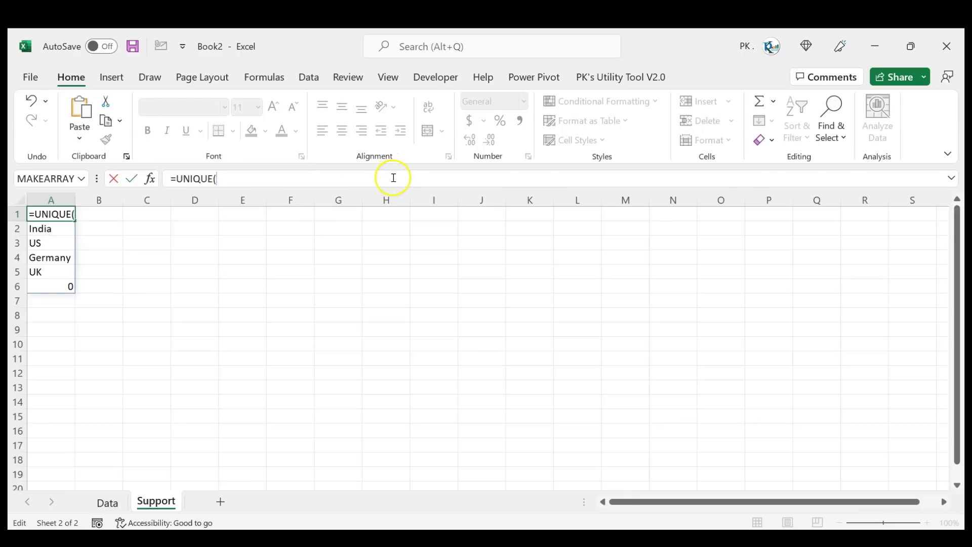
pyautogui.write('fir')
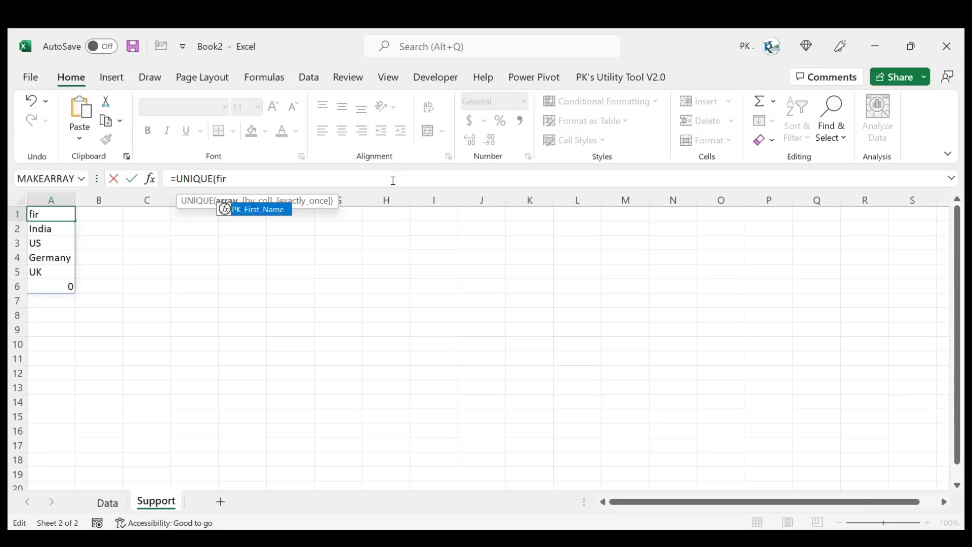
pyautogui.press('BackSpace')
pyautogui.press('BackSpace')
pyautogui.write('ils')
pyautogui.press('BackSpace')
pyautogui.press('Tab')
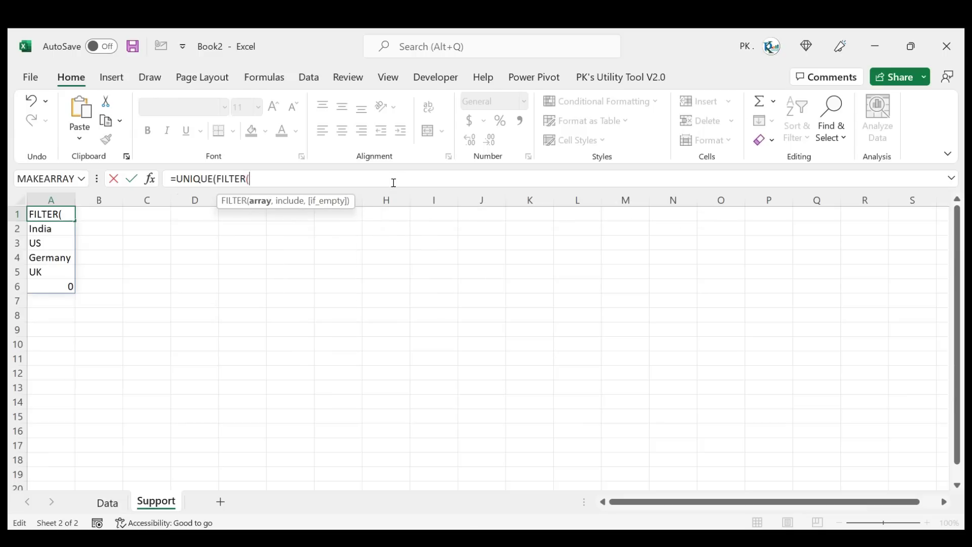
pyautogui.hotkey('ctrl', 'v')
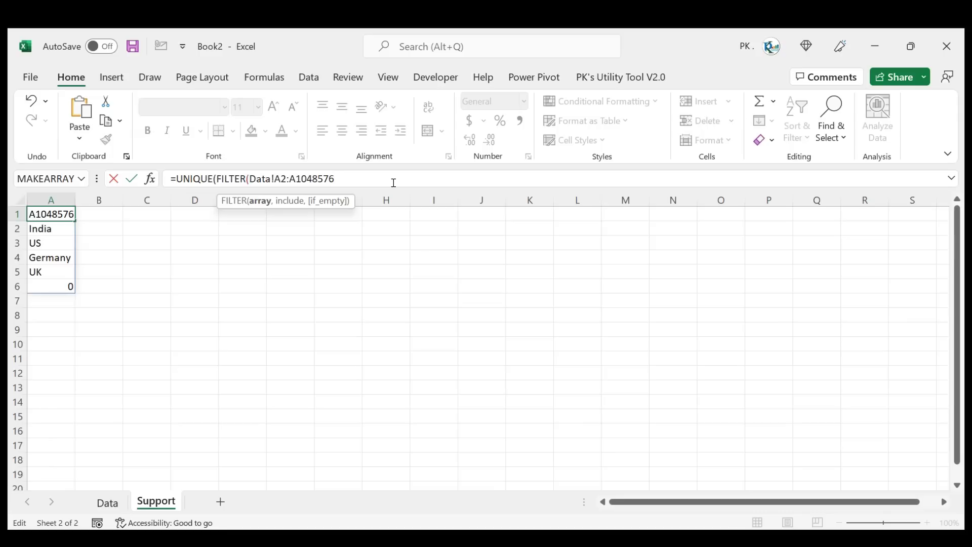
# Reference Data!A2:A1048576 as the include argument of the FILTER function in the Support sheet's A1 formula.
pyautogui.write(',')
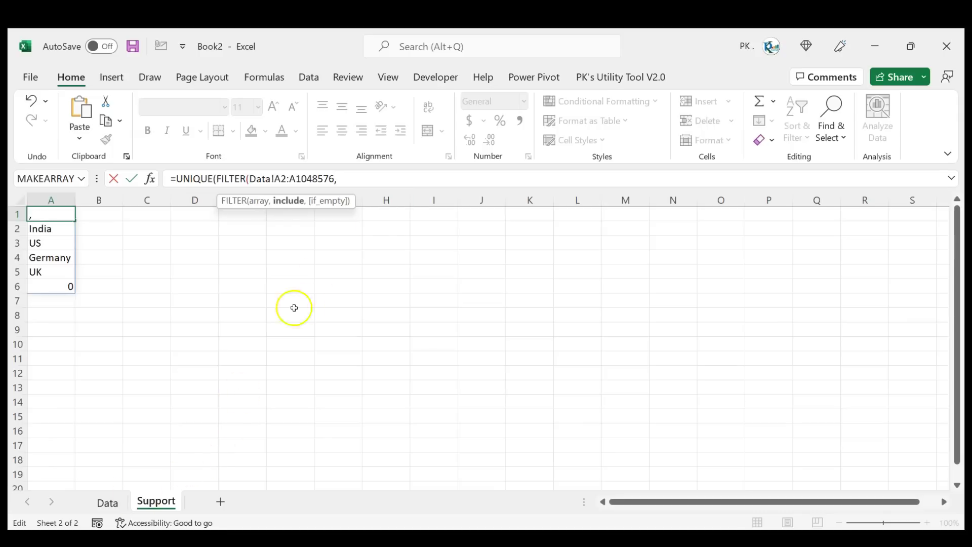
pyautogui.click(107, 501)
pyautogui.click(87, 274)
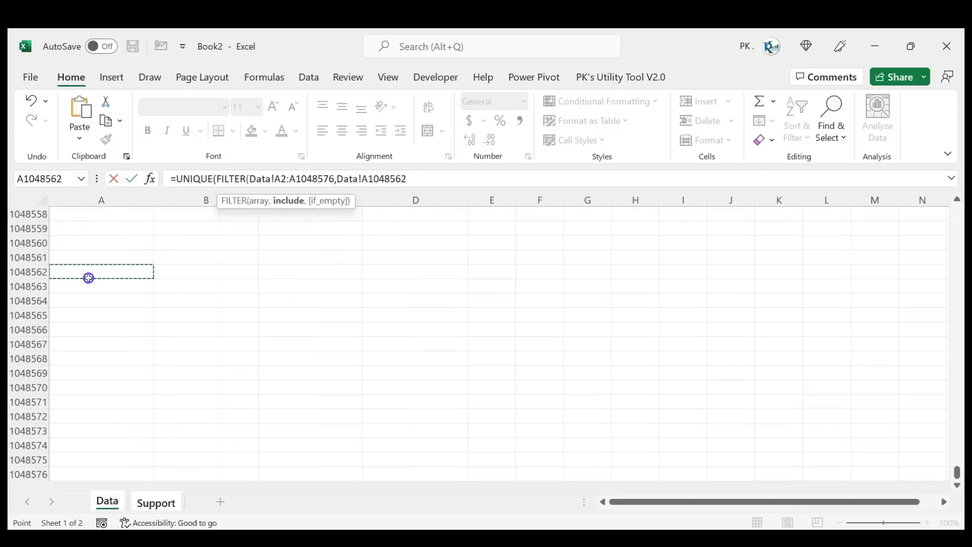
pyautogui.hotkey('ctrl', 'Home')
pyautogui.press('Down')
pyautogui.hotkey('ctrl', 'shift', 'Down')
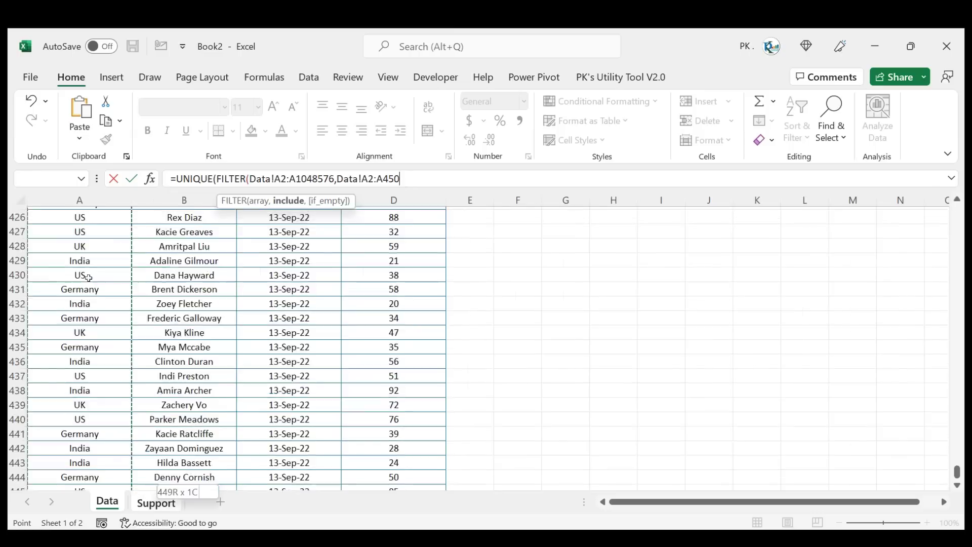
pyautogui.hotkey('ctrl', 'shift', 'Down')
# Add the non-blank condition <>"" to the include range, complete the formula, and check the spilled location list.
pyautogui.write('<>"")')
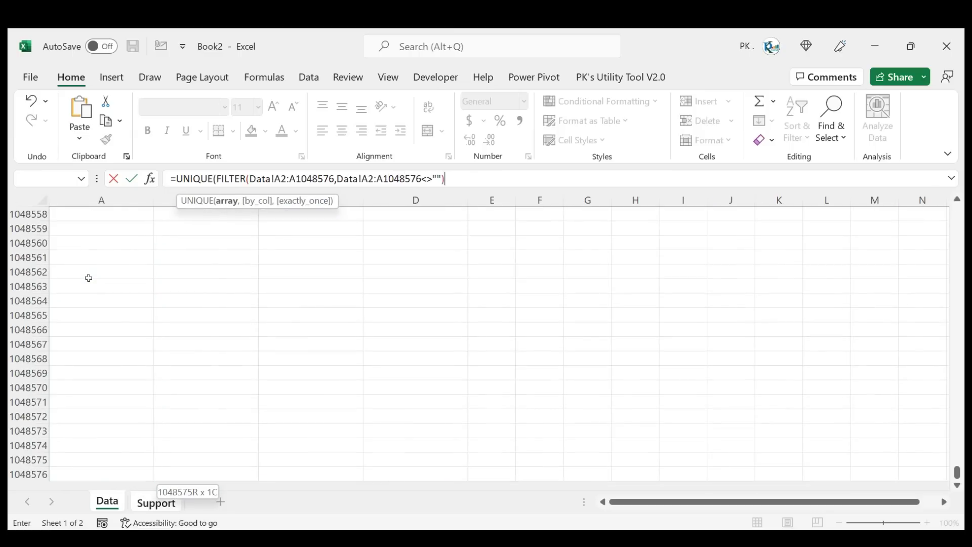
pyautogui.press('Return')
pyautogui.press('Return')
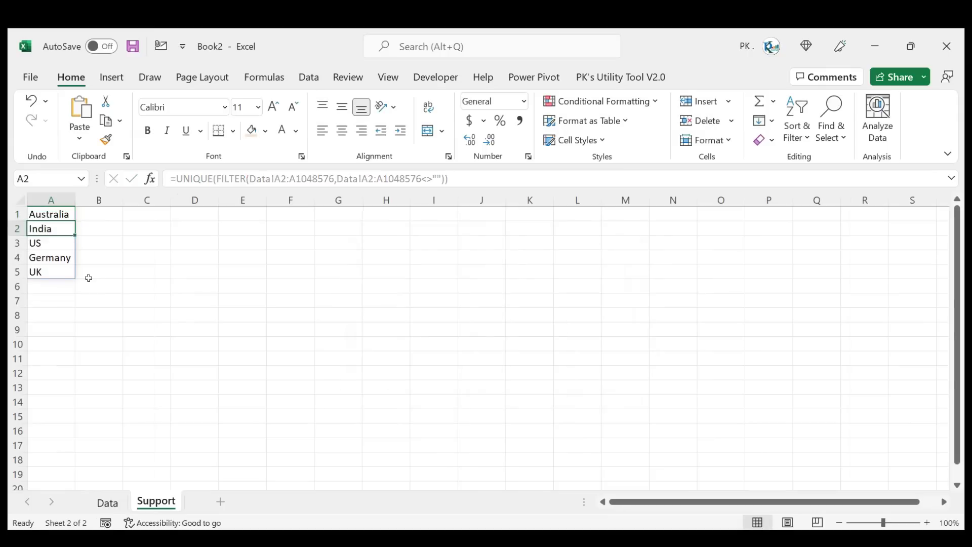
pyautogui.press('Down')
pyautogui.press('Down')
pyautogui.press('Down')
pyautogui.press('Down')
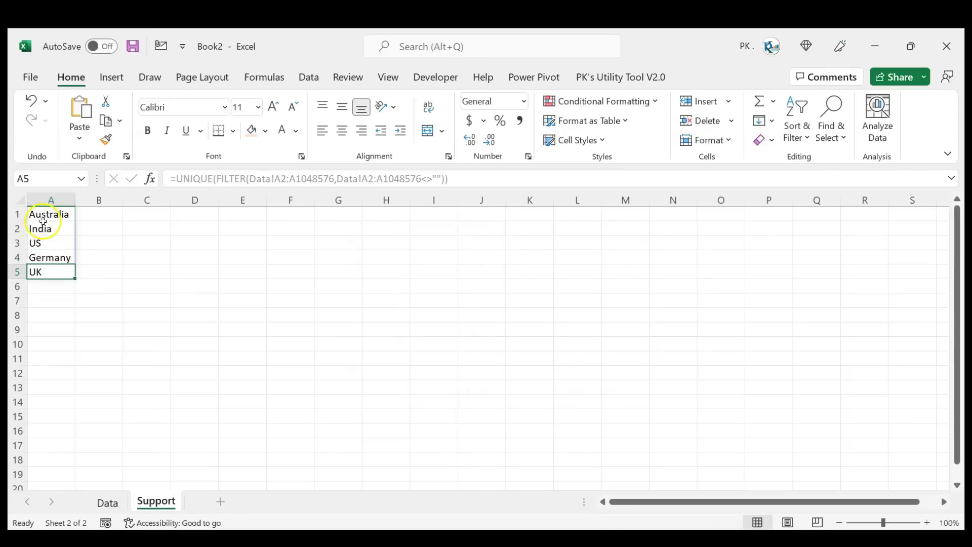
# Replace the locations in A2:A3 of the Data sheet with India copied from A4, and check the Support sheet's location list.
pyautogui.click(108, 502)
pyautogui.click(117, 386)
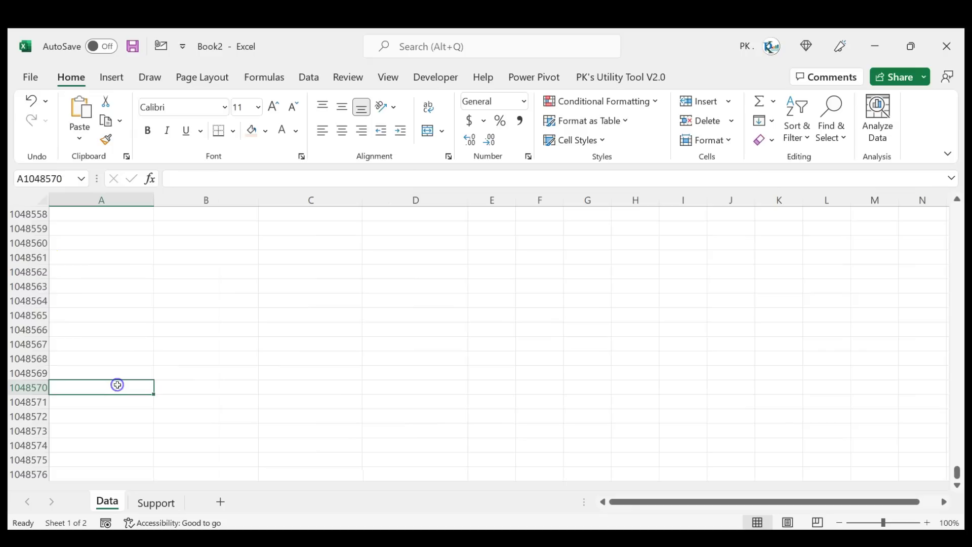
pyautogui.hotkey('ctrl', 'Home')
pyautogui.press('Down')
pyautogui.hotkey('shift', 'Down')
pyautogui.hotkey('shift', 'Down')
pyautogui.hotkey('ctrl', 'c')
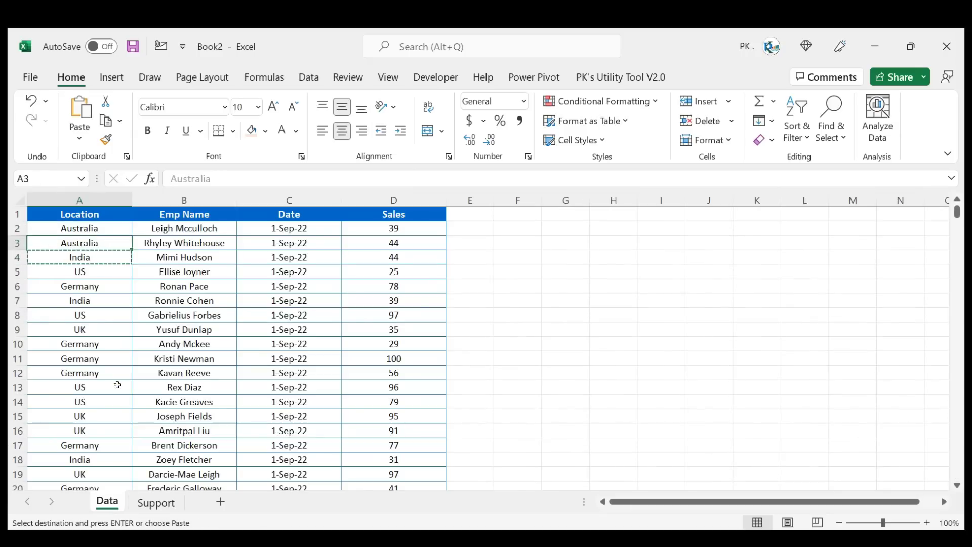
pyautogui.hotkey('shift', 'Down')
pyautogui.hotkey('ctrl', 'v')
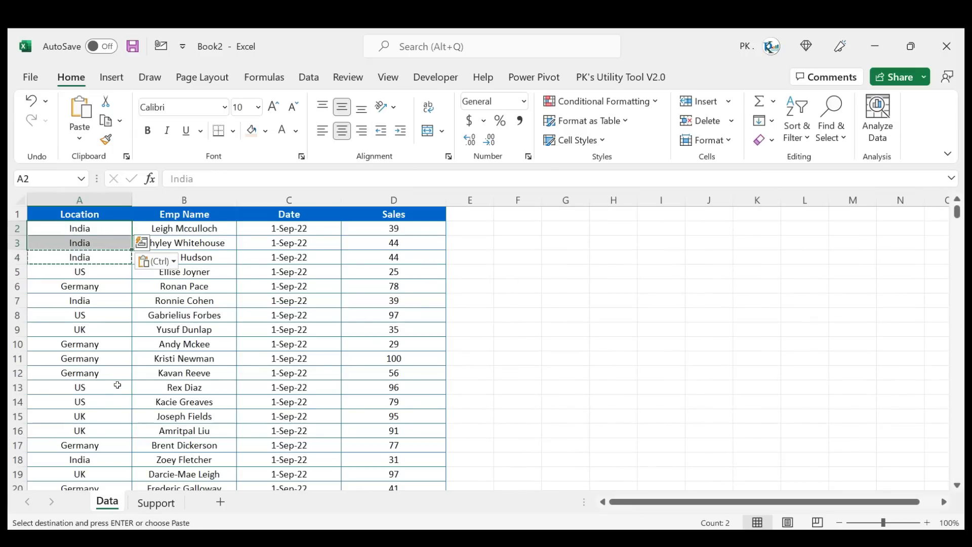
pyautogui.press('Escape')
pyautogui.press('Up')
pyautogui.press('Down')
pyautogui.click(155, 502)
pyautogui.click(251, 286)
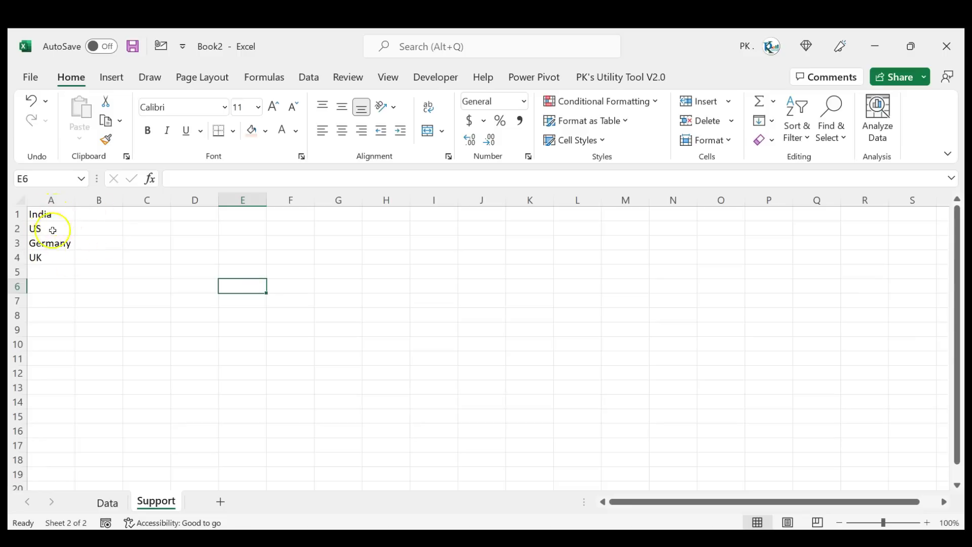
# Check the Emp Name column on the Data sheet and start a formula nesting FILTER inside UNIQUE in Support cell C1.
pyautogui.click(163, 213)
pyautogui.click(108, 502)
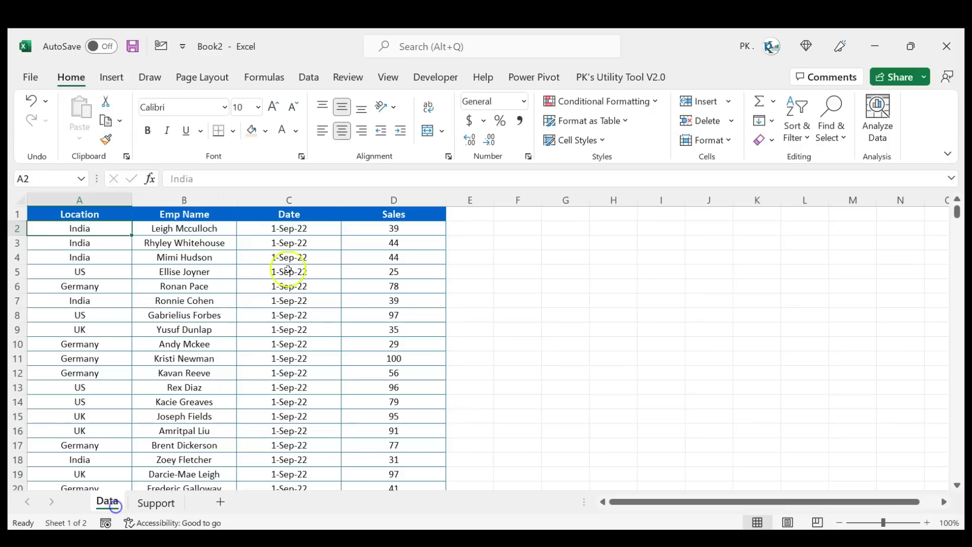
pyautogui.moveTo(197, 229); pyautogui.dragTo(212, 352)
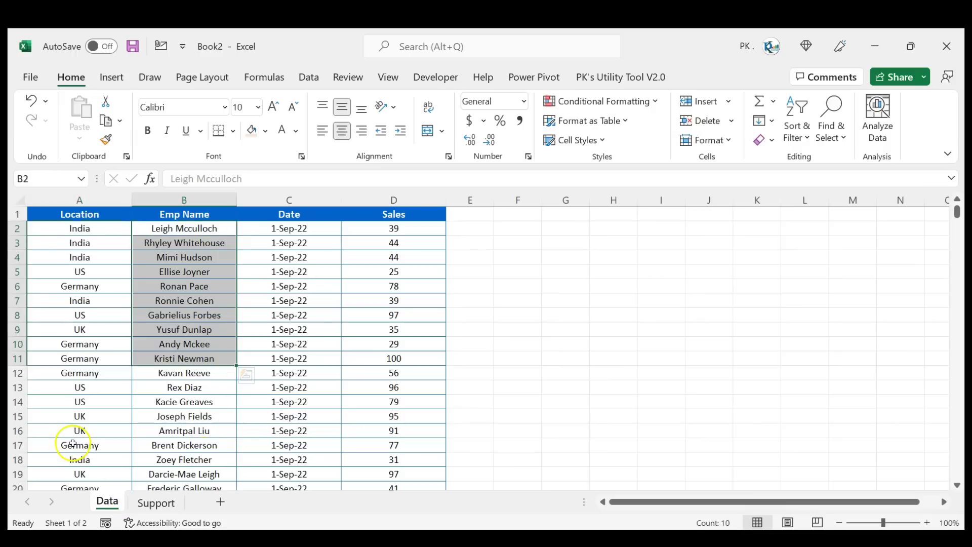
pyautogui.click(158, 500)
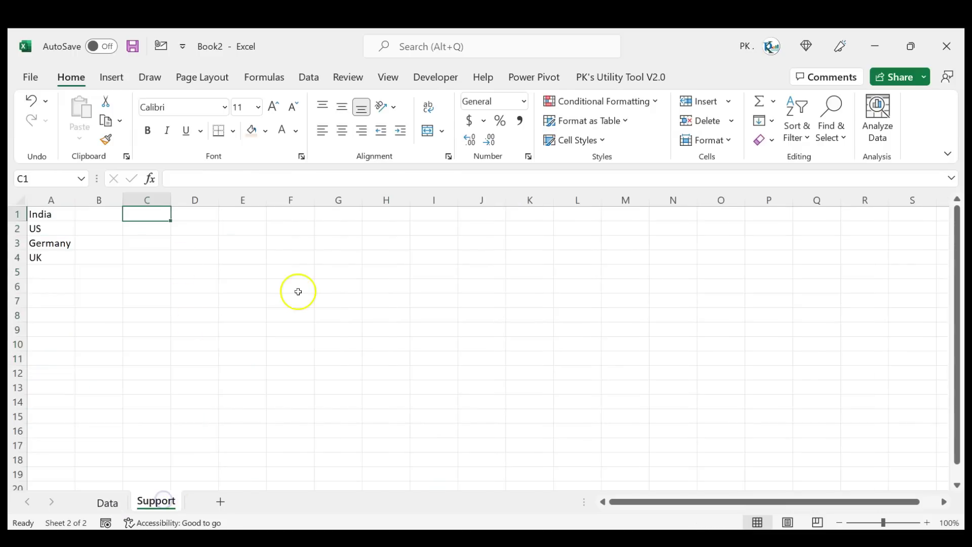
pyautogui.write('=uni')
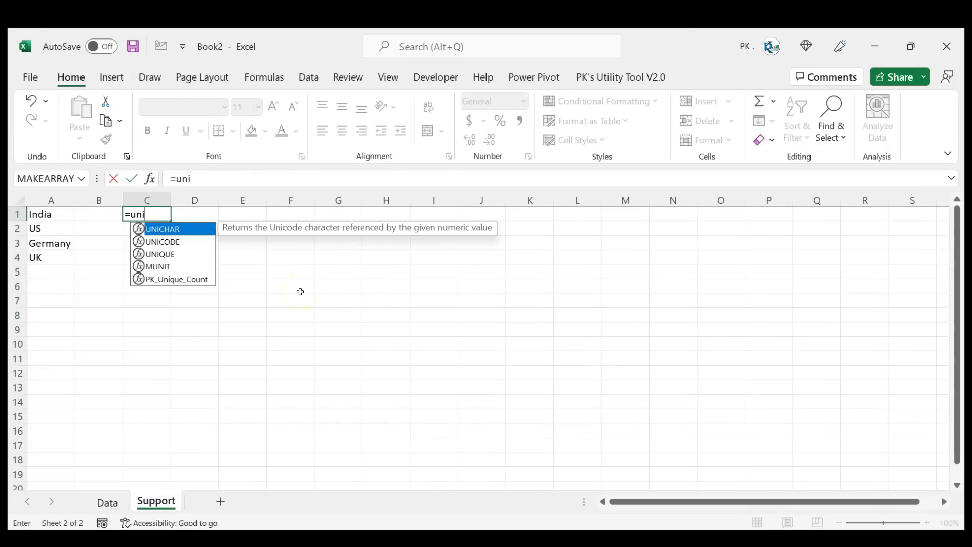
pyautogui.press('Down')
pyautogui.press('Down')
pyautogui.press('Tab')
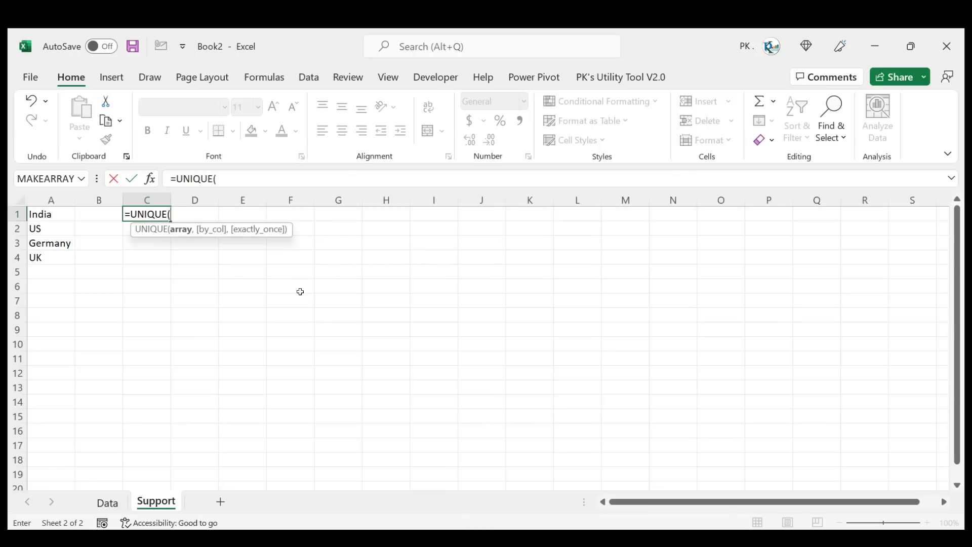
pyautogui.write('f')
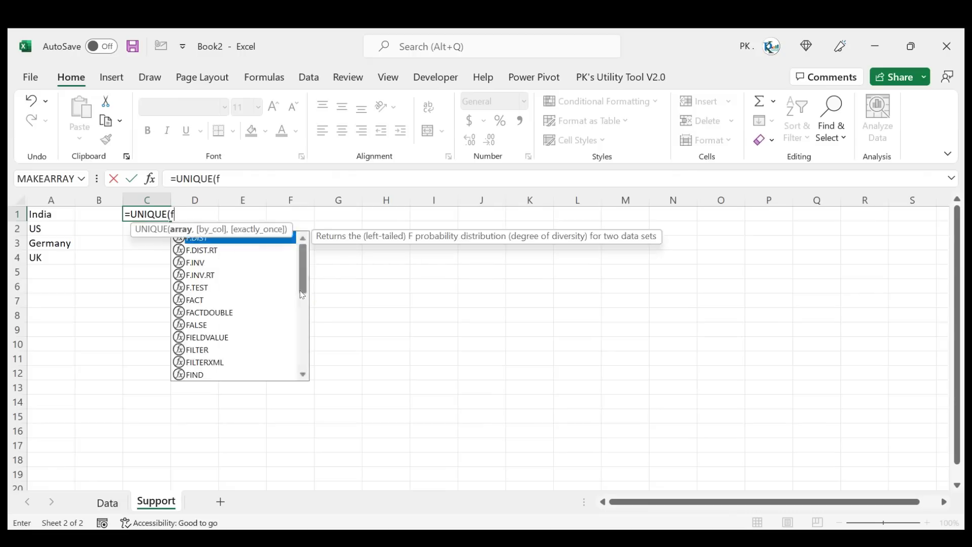
pyautogui.write('il')
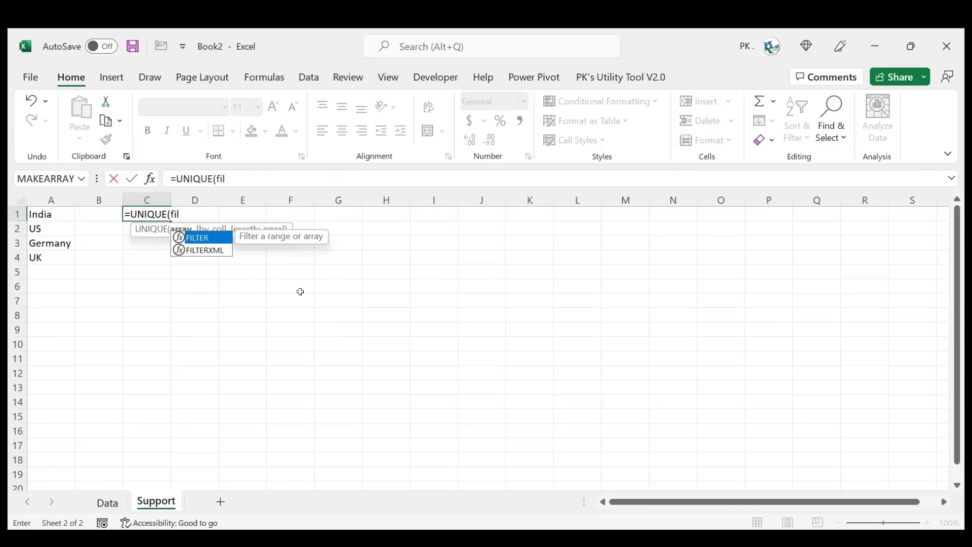
pyautogui.press('Tab')
# Use the employee name range Data!B2:B1048576 as the FILTER array.
pyautogui.click(107, 502)
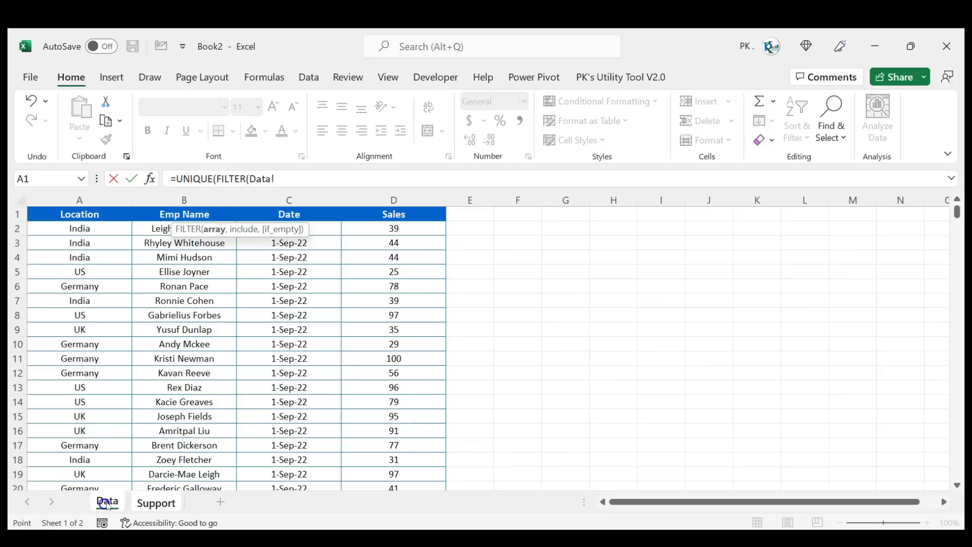
pyautogui.click(204, 249)
pyautogui.press('Up')
pyautogui.press('Right')
pyautogui.hotkey('ctrl', 'shift', 'Down')
pyautogui.hotkey('ctrl', 'shift', 'Down')
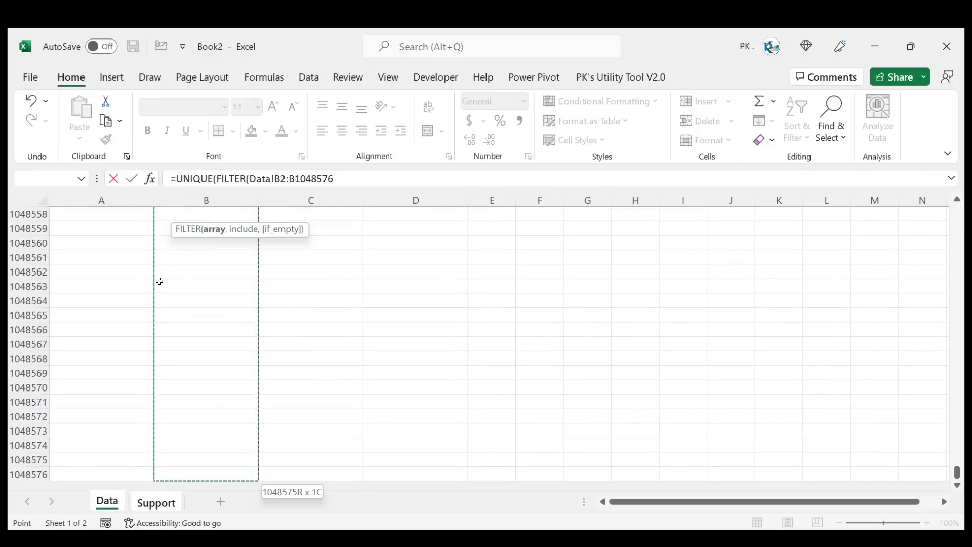
# Add the include condition Data!B2:B1048576<>"" to the FILTER function and complete the formula.
pyautogui.write(',')
pyautogui.click(210, 273)
pyautogui.hotkey('ctrl', 'Up')
pyautogui.hotkey('ctrl', 'Up')
pyautogui.press('Down')
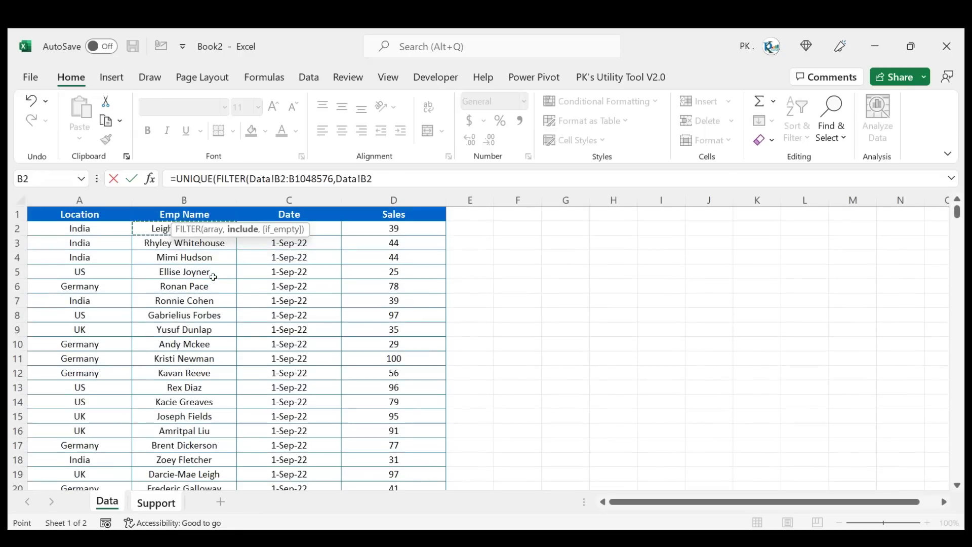
pyautogui.hotkey('ctrl', 'shift', 'Down')
pyautogui.hotkey('ctrl', 'shift', 'Down')
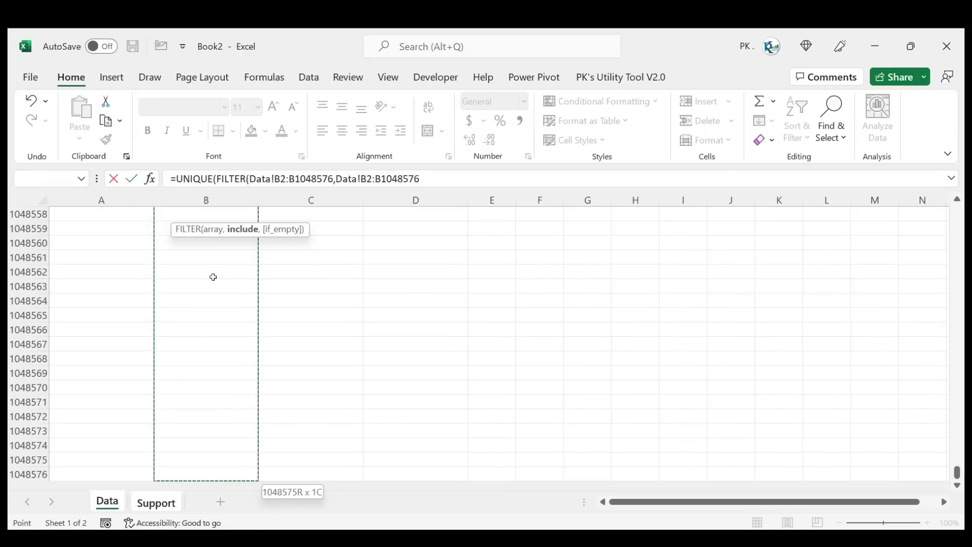
pyautogui.write('<>"')
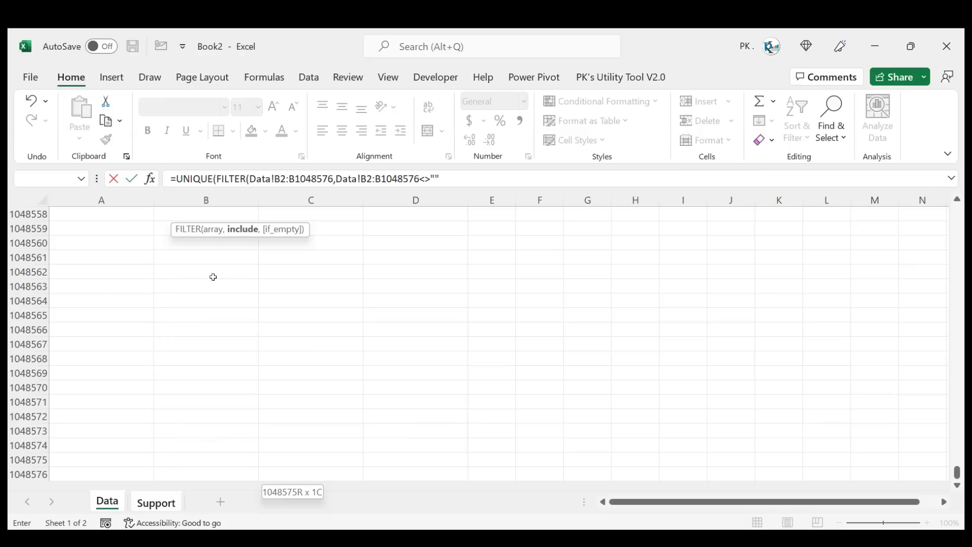
pyautogui.write('")')
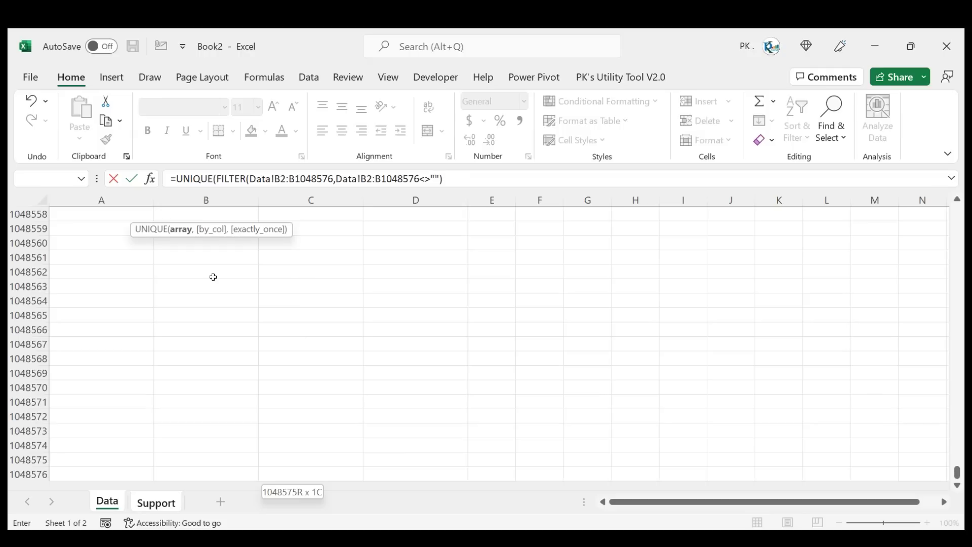
pyautogui.write(')')
pyautogui.press('Return')
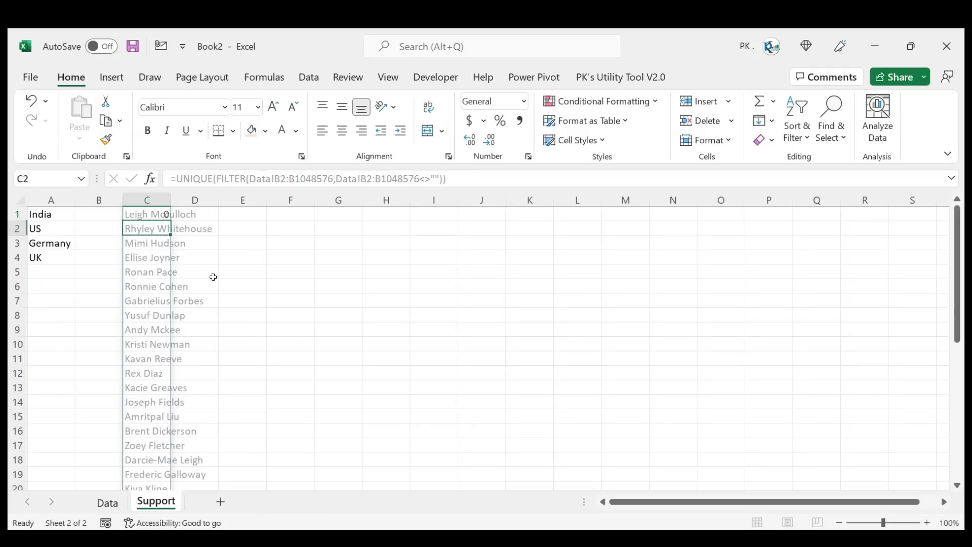
# Fit column C of the Support sheet to its contents and check the employee name list from end to start.
pyautogui.doubleClick(171, 200)
pyautogui.click(167, 258)
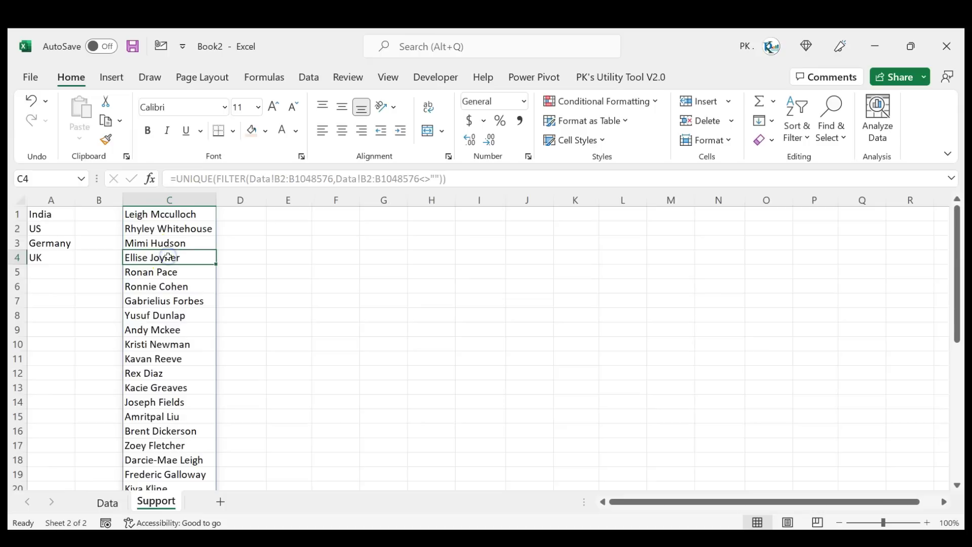
pyautogui.hotkey('ctrl', 'Down')
pyautogui.hotkey('ctrl', 'Up')
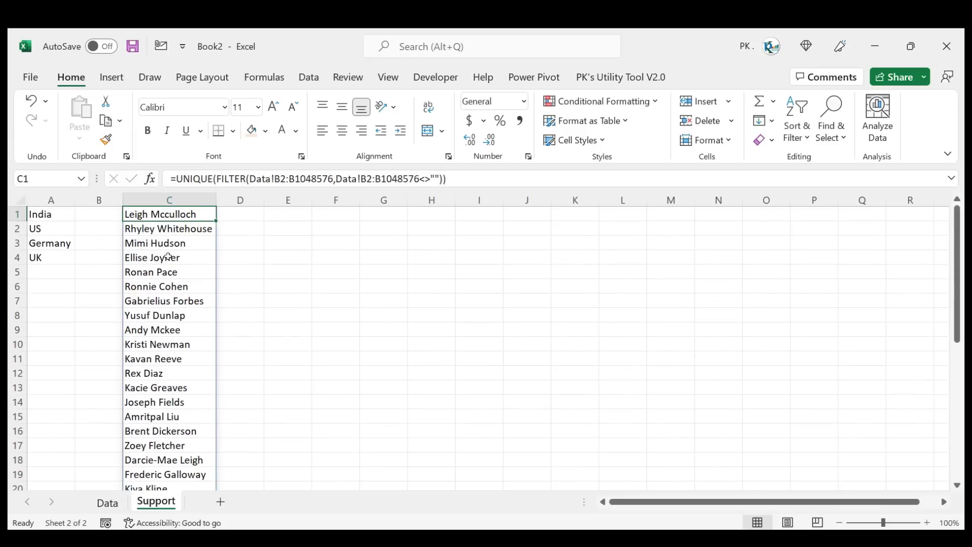
# Add a new worksheet after Support and name it Report.
pyautogui.click(220, 501)
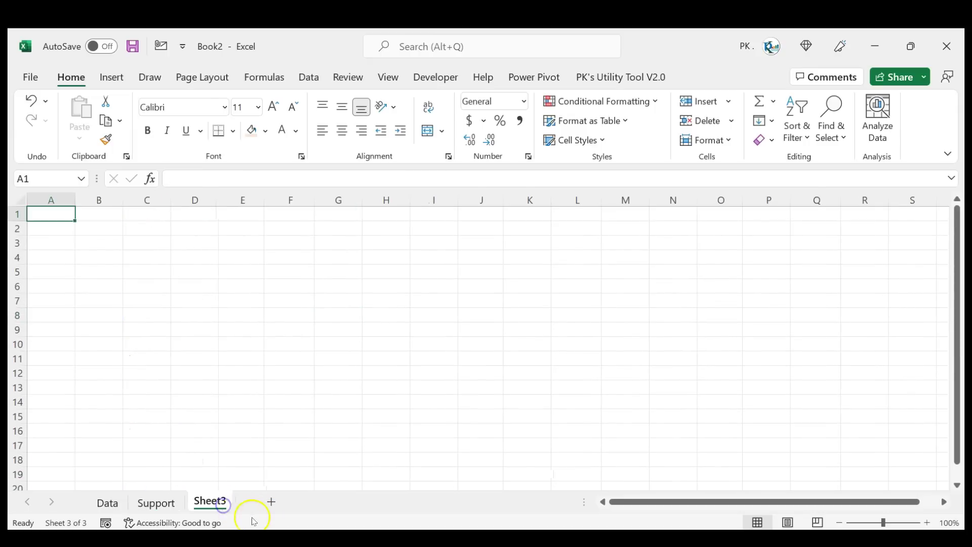
pyautogui.doubleClick(209, 501)
pyautogui.write('Report')
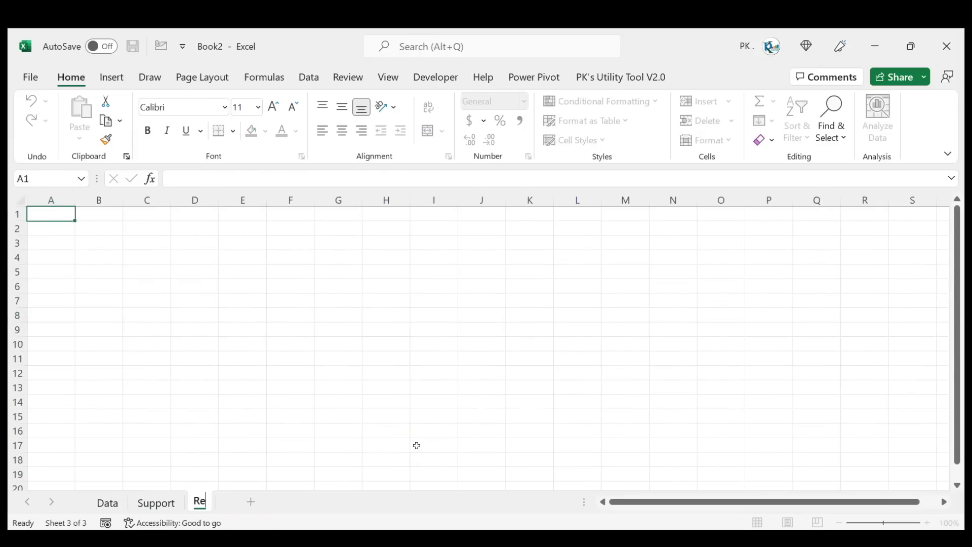
pyautogui.press('Return')
# Enter the labels Location in C3 and Emp Name in C4 of the Report sheet.
pyautogui.press('Right')
pyautogui.press('Right')
pyautogui.press('Down')
pyautogui.press('Down')
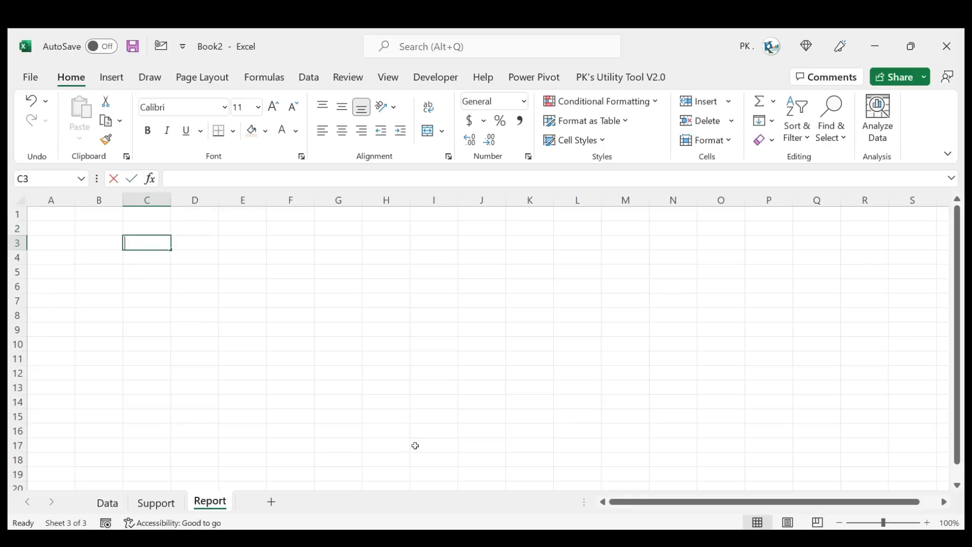
pyautogui.write('Location')
pyautogui.press('Return')
pyautogui.write('E')
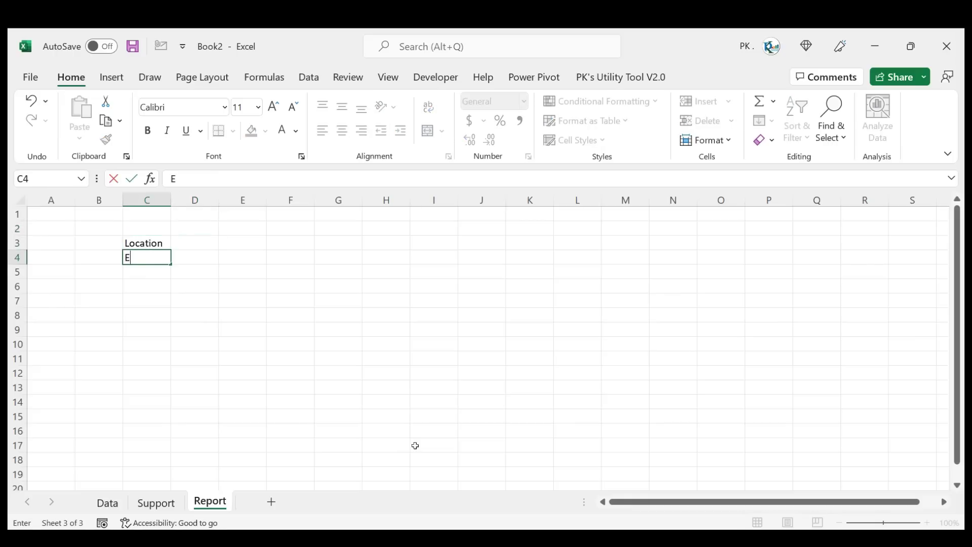
pyautogui.write('mp Name')
pyautogui.press('Return')
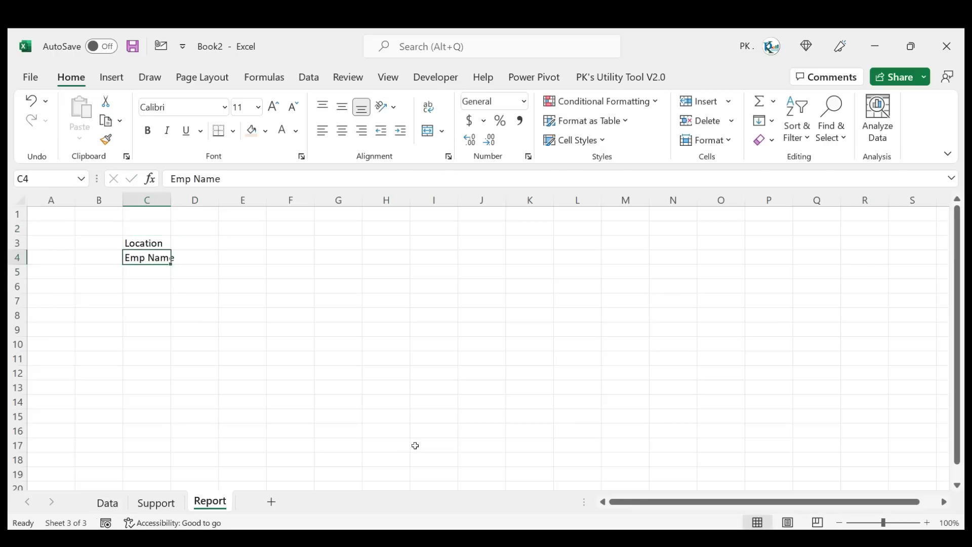
# Autofit the width of column C to the labels in C3:C4.
pyautogui.press('Up')
pyautogui.press('Up')
pyautogui.hotkey('shift', 'Down')
pyautogui.hotkey('alt', 'h')
pyautogui.press('o')
pyautogui.press('i')
pyautogui.press('Right')
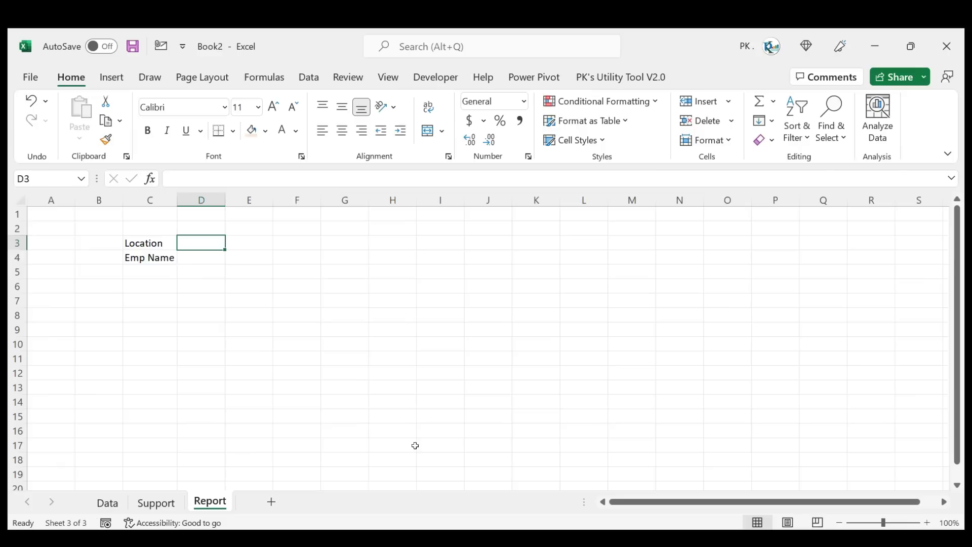
pyautogui.moveTo(217, 242); pyautogui.dragTo(253, 242)
pyautogui.click(206, 244)
pyautogui.click(329, 77)
pyautogui.click(310, 79)
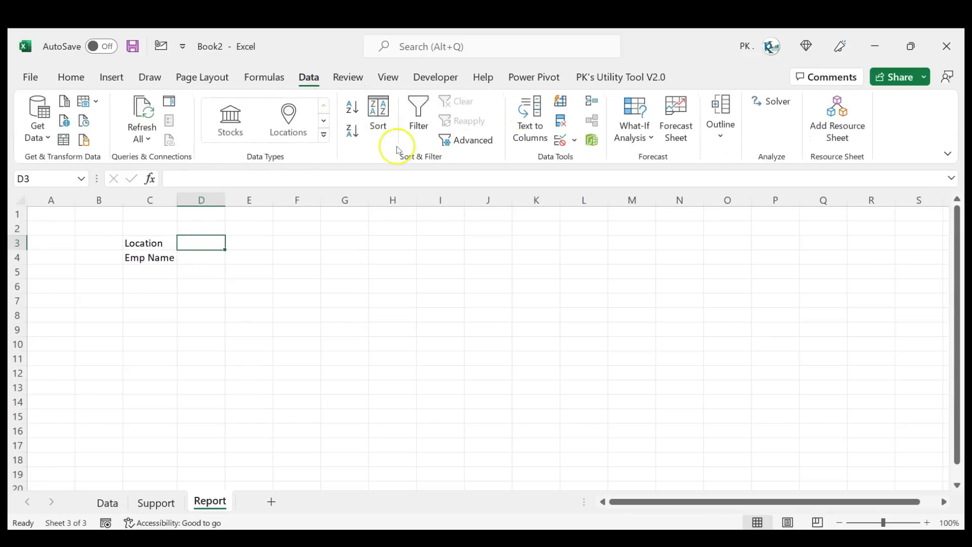
pyautogui.click(575, 140)
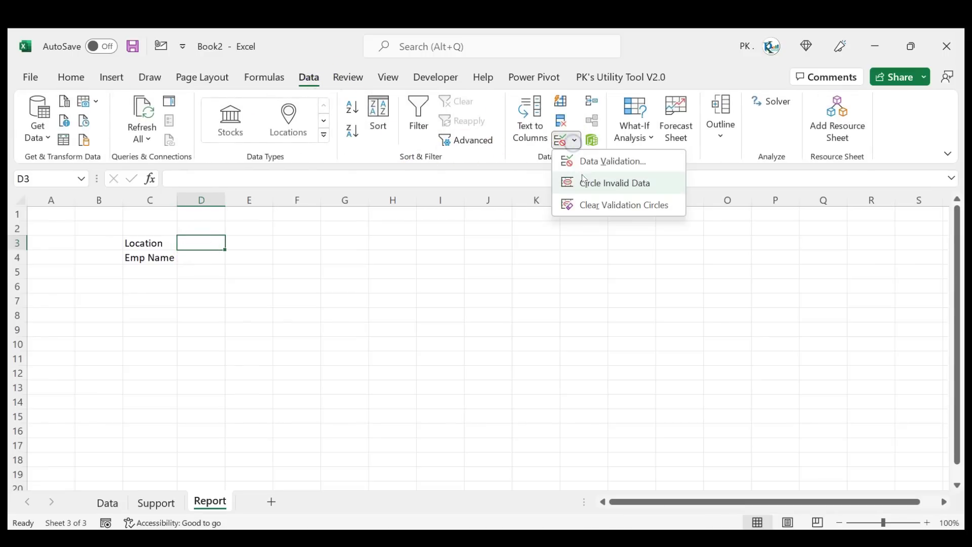
pyautogui.click(594, 162)
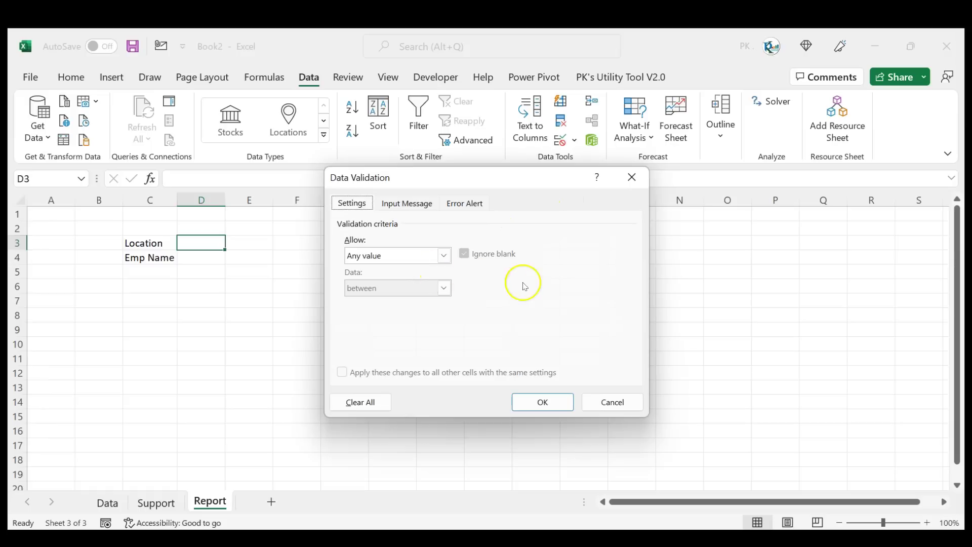
pyautogui.press('Escape')
# Add list data validation to the Location cell D3 of the Report sheet with the source =Support!$A$1#.
pyautogui.hotkey('alt', 'd')
pyautogui.press('l')
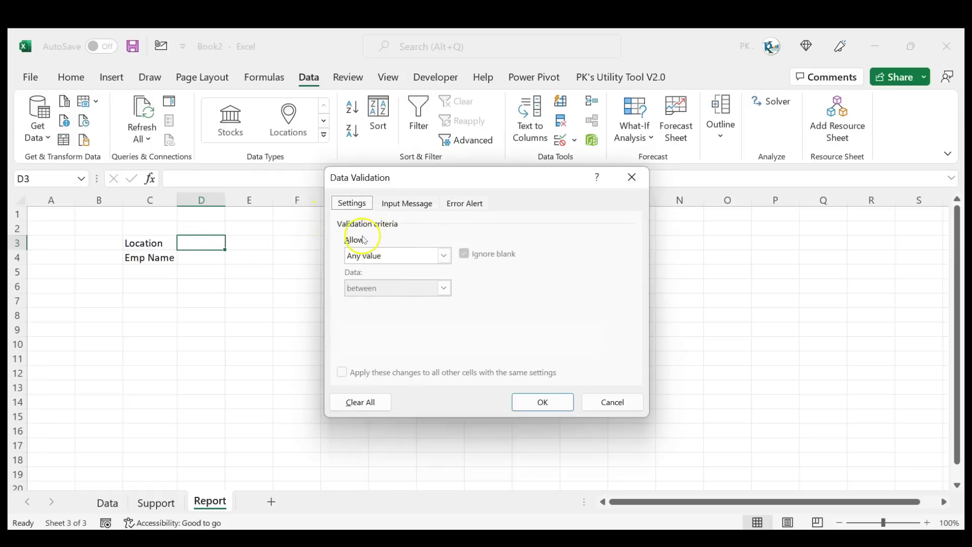
pyautogui.click(403, 256)
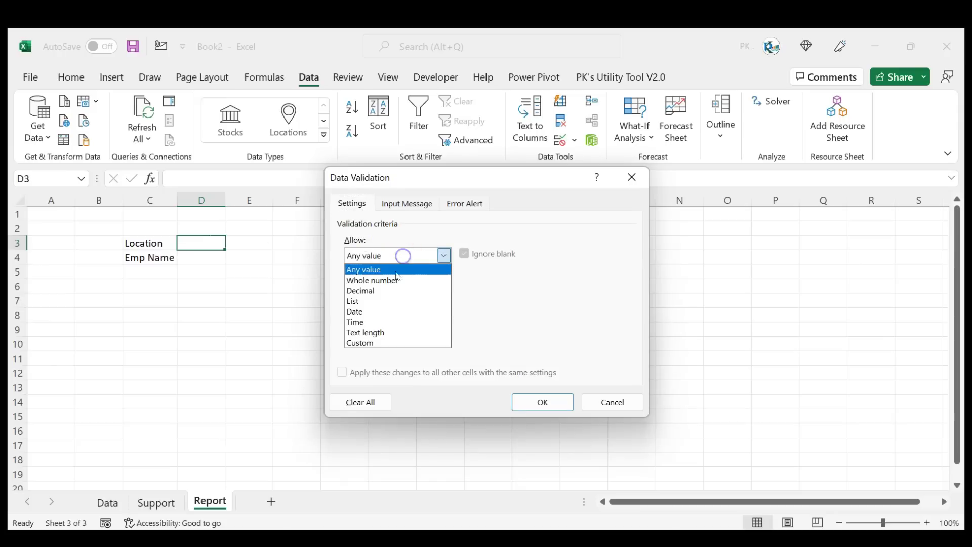
pyautogui.click(369, 301)
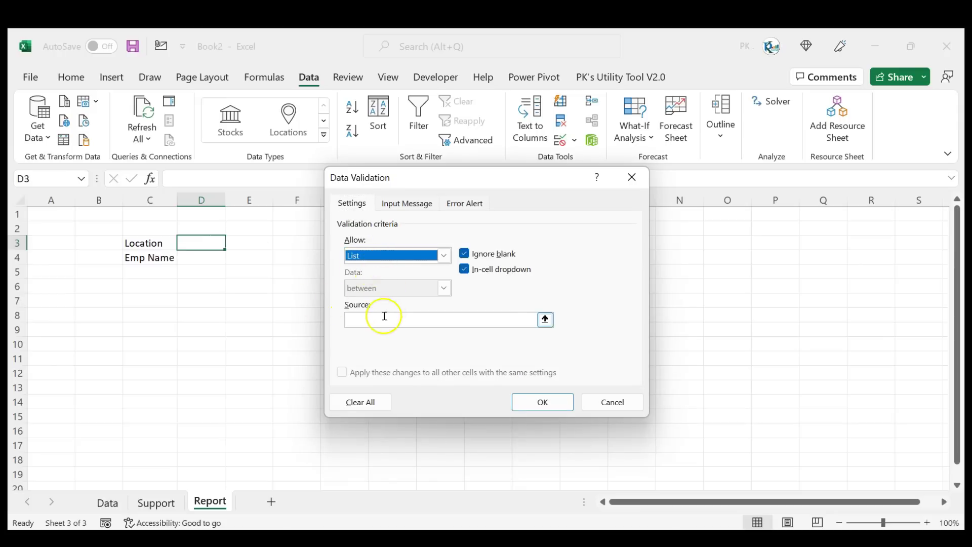
pyautogui.click(377, 318)
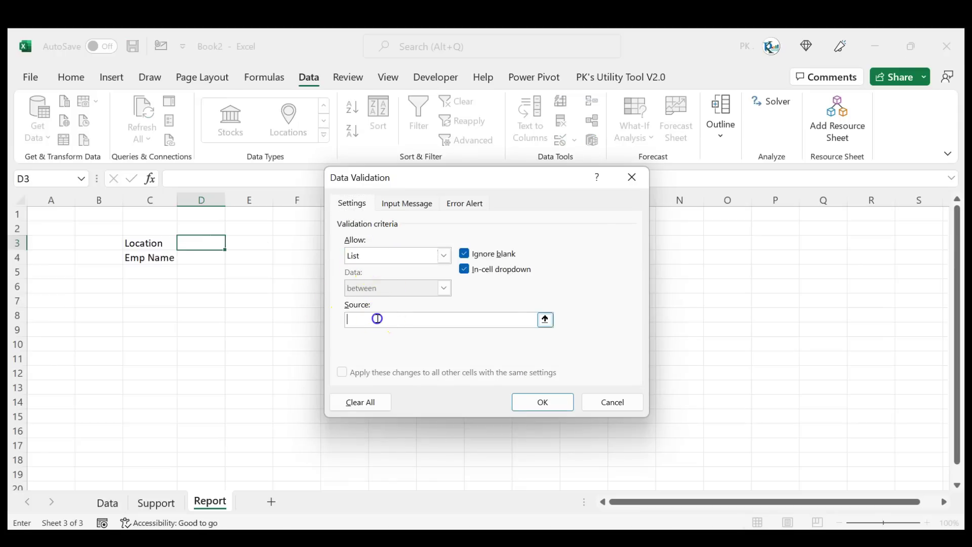
pyautogui.click(156, 501)
pyautogui.click(48, 216)
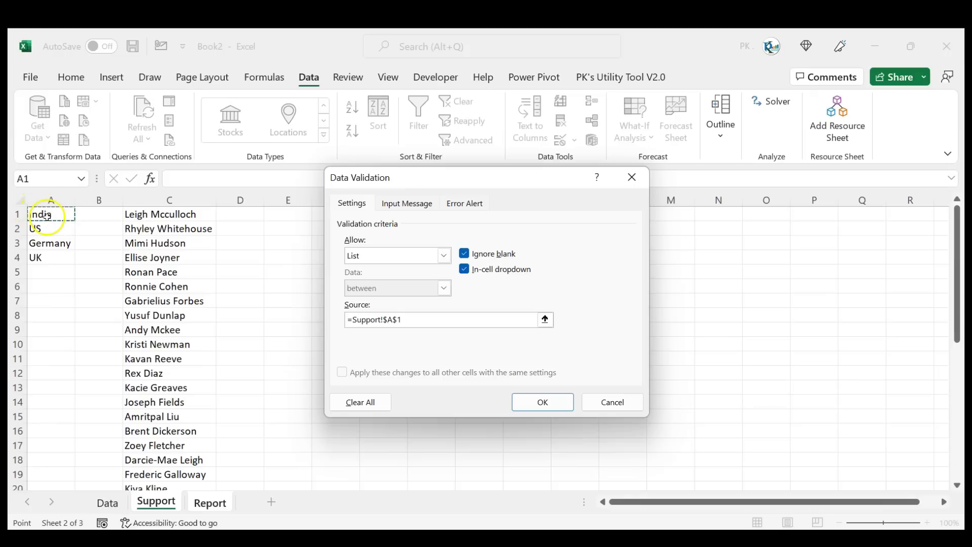
pyautogui.click(418, 318)
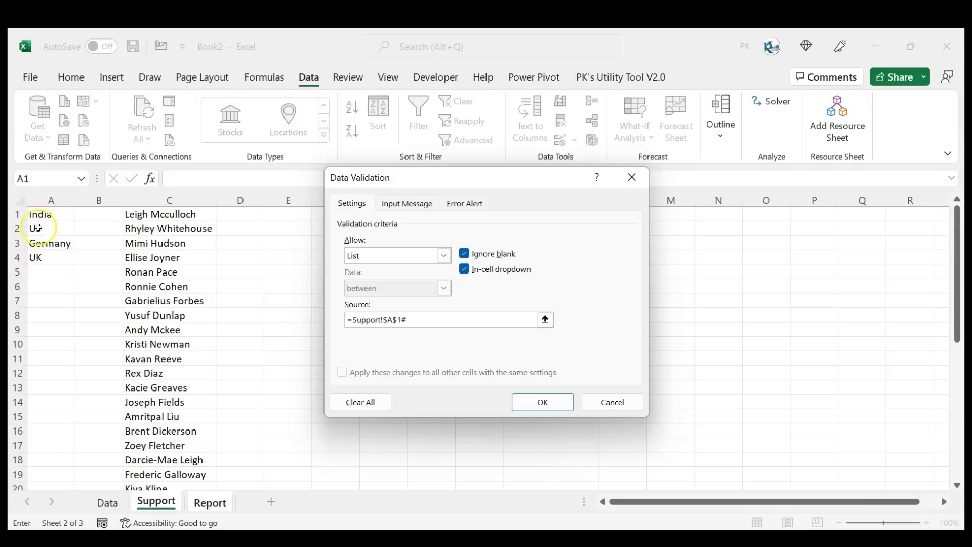
pyautogui.click(541, 403)
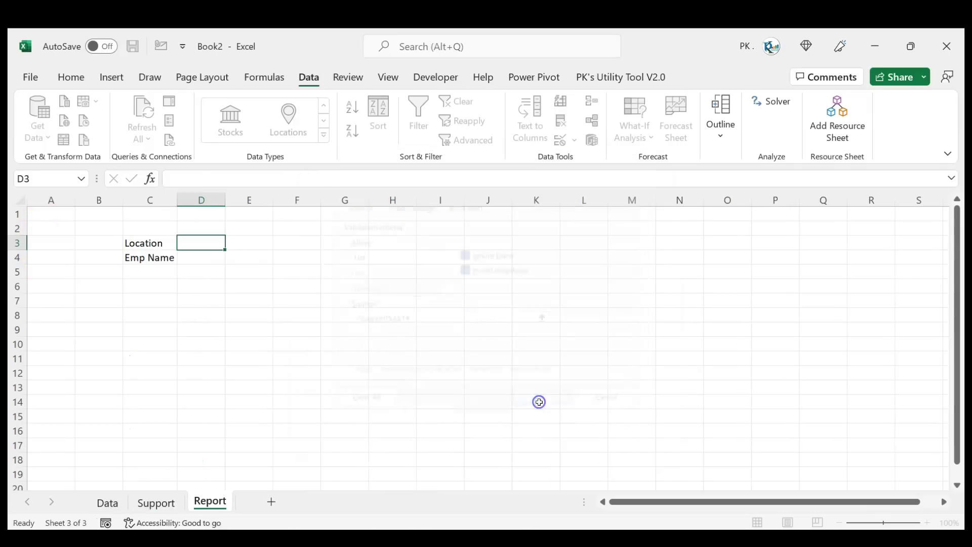
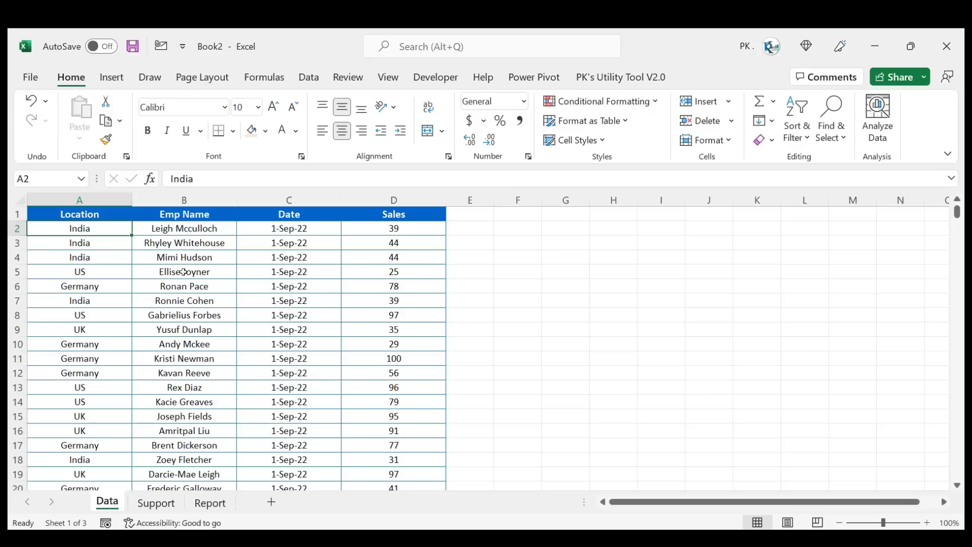
# Check the location list on the Support sheet, and try Australia in the Report sheet's Location drop-down before undoing it.
pyautogui.click(156, 503)
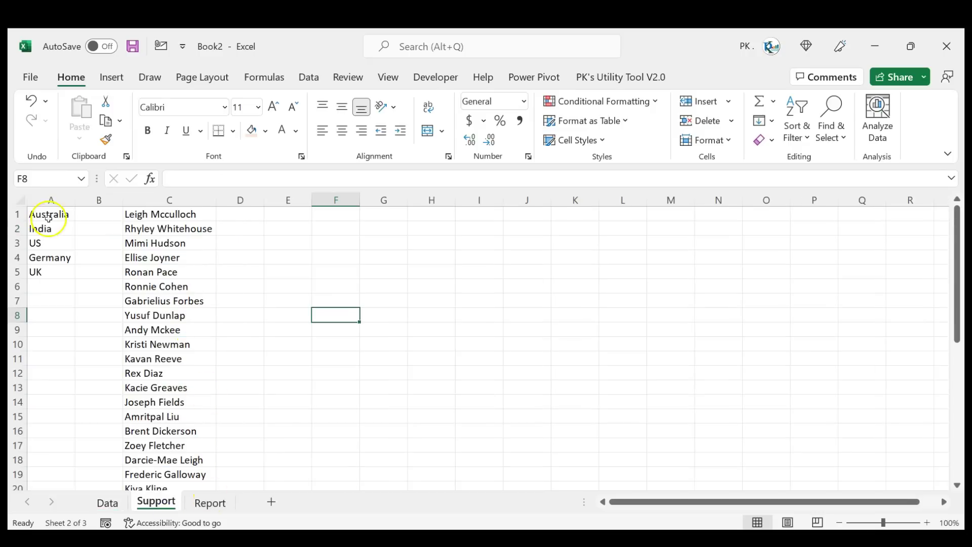
pyautogui.click(210, 502)
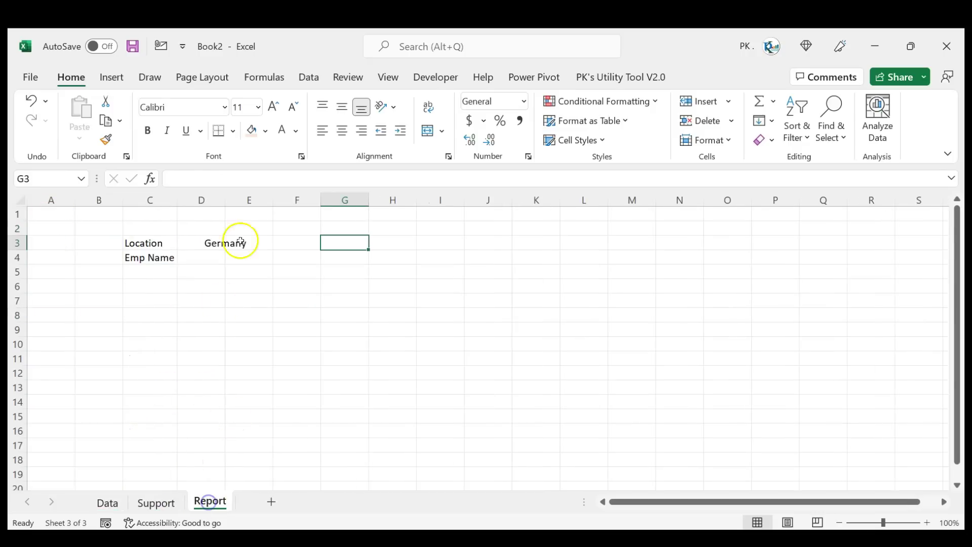
pyautogui.click(233, 243)
pyautogui.click(279, 243)
pyautogui.click(228, 257)
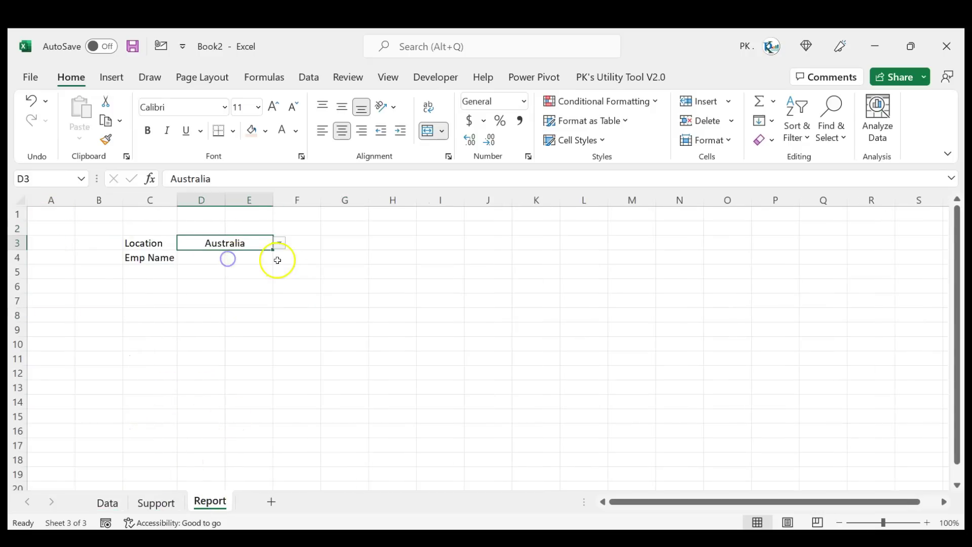
pyautogui.click(277, 259)
pyautogui.hotkey('ctrl', 'z')
# Merge and center cells D4:E4 beside the Emp Name label.
pyautogui.click(213, 259)
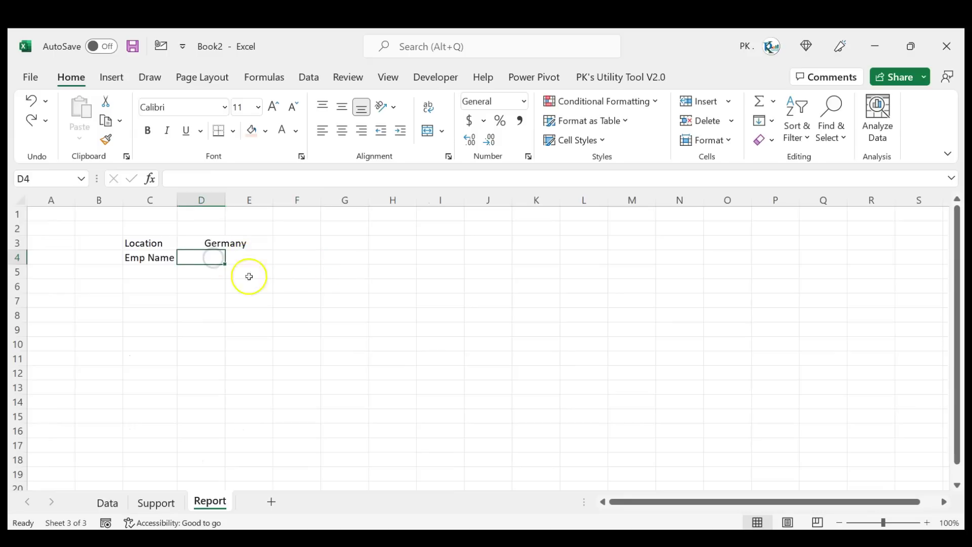
pyautogui.moveTo(203, 262); pyautogui.dragTo(252, 259)
pyautogui.click(429, 130)
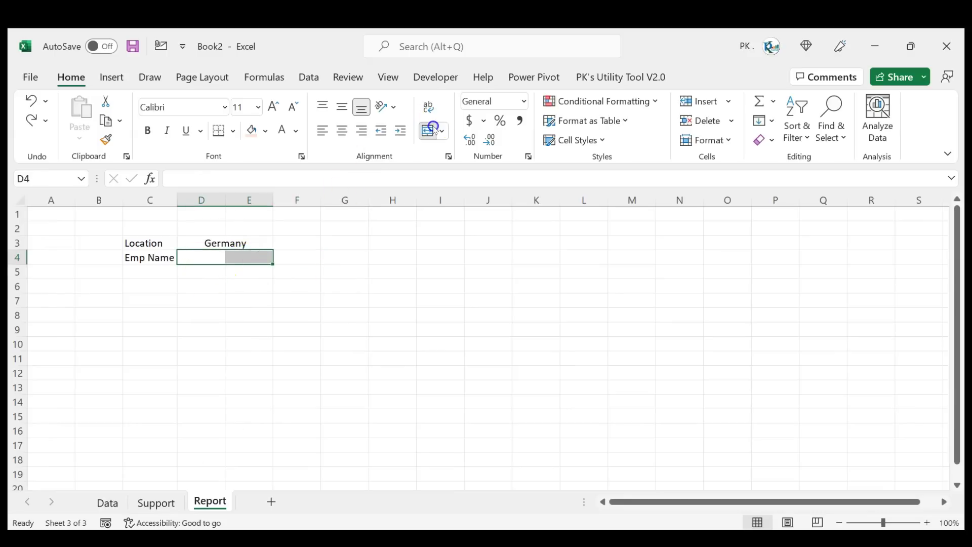
pyautogui.click(258, 318)
pyautogui.click(256, 260)
pyautogui.click(260, 264)
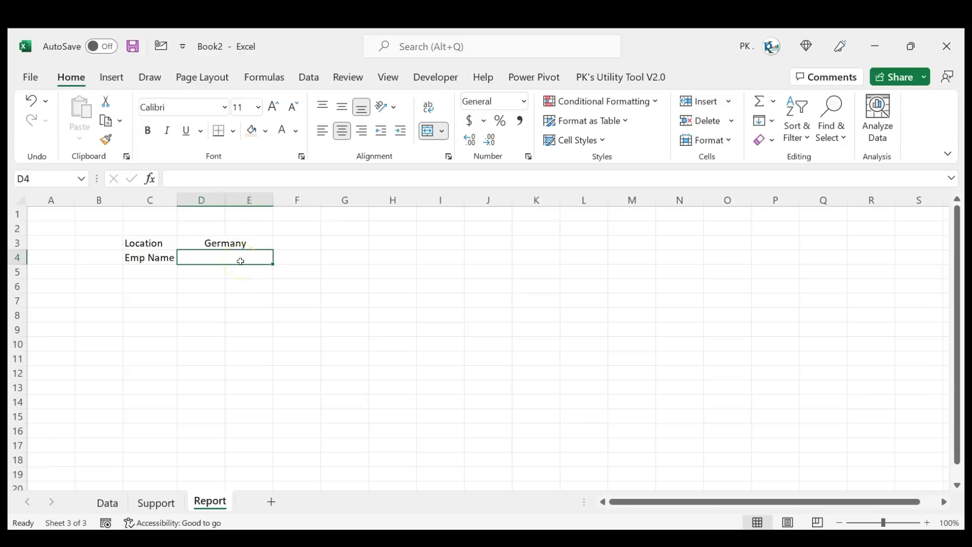
# Add list data validation to the merged Emp Name cell D4 with the source =Support!$C$1#.
pyautogui.hotkey('alt', 'a')
pyautogui.press('v')
pyautogui.press('v')
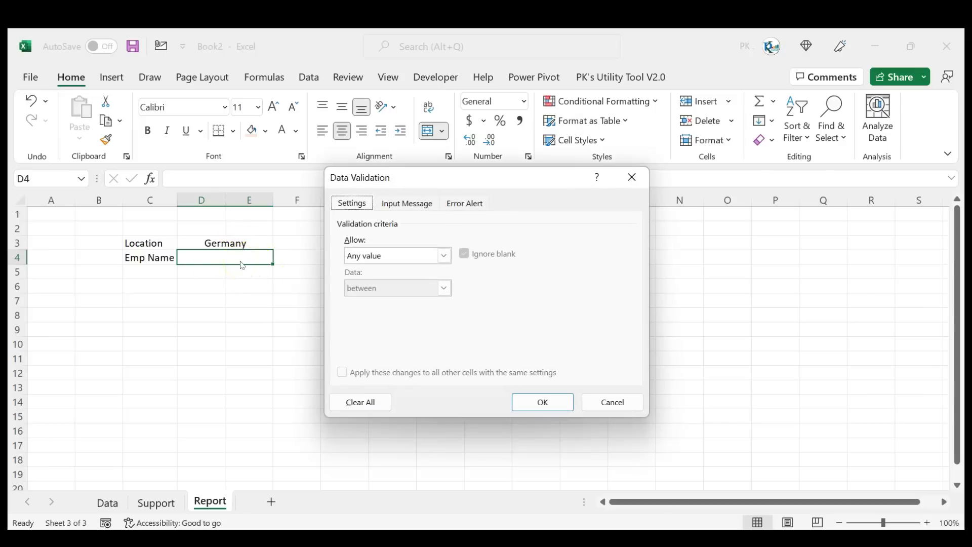
pyautogui.click(409, 255)
pyautogui.click(382, 302)
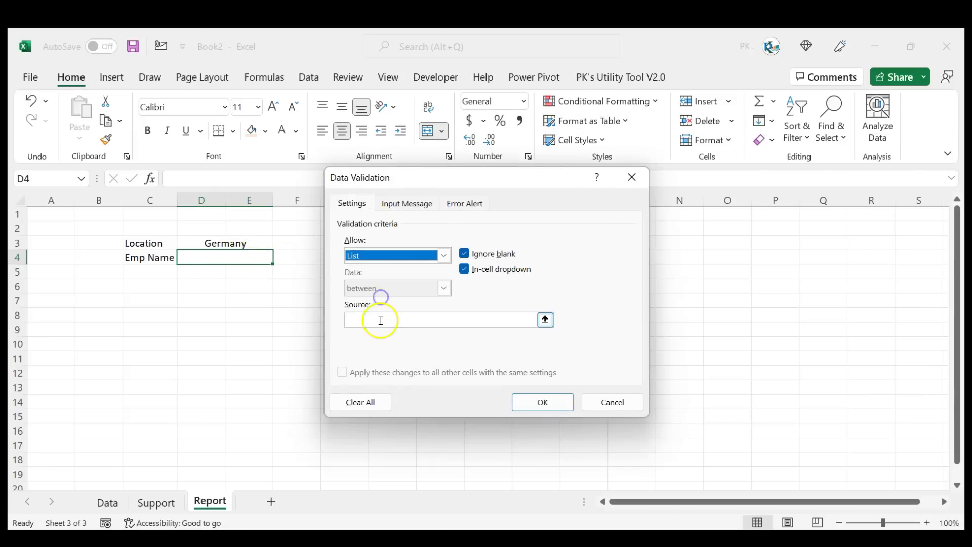
pyautogui.click(380, 319)
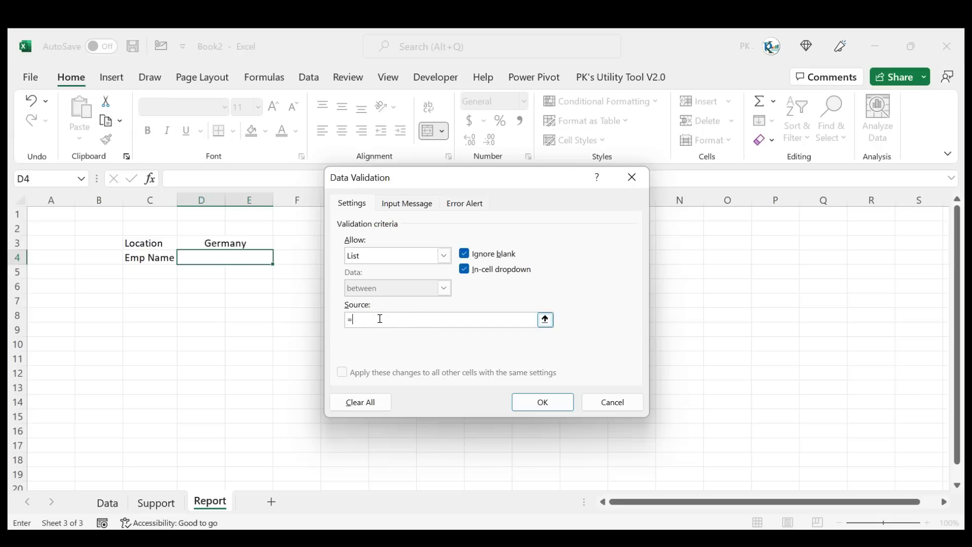
pyautogui.write('=')
pyautogui.click(156, 502)
pyautogui.click(181, 214)
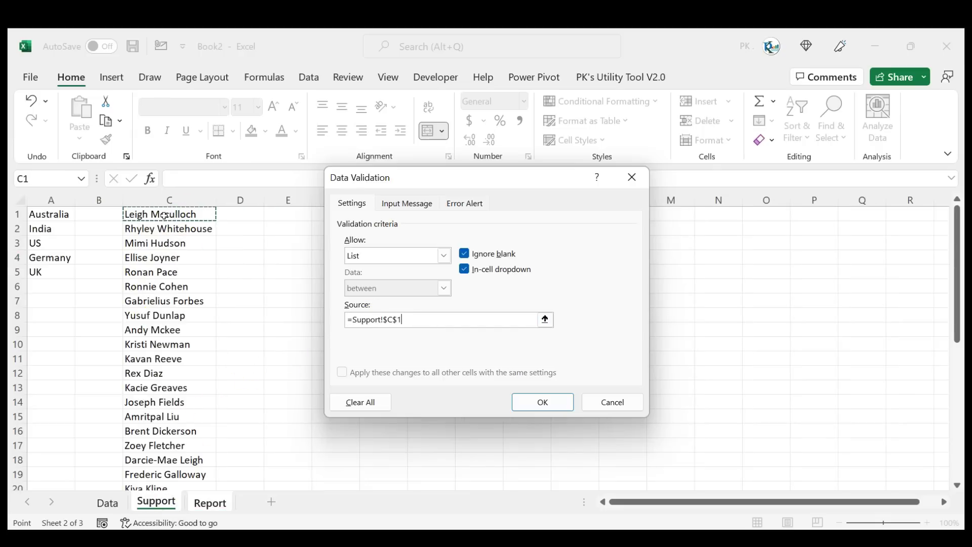
pyautogui.write('#')
pyautogui.click(542, 402)
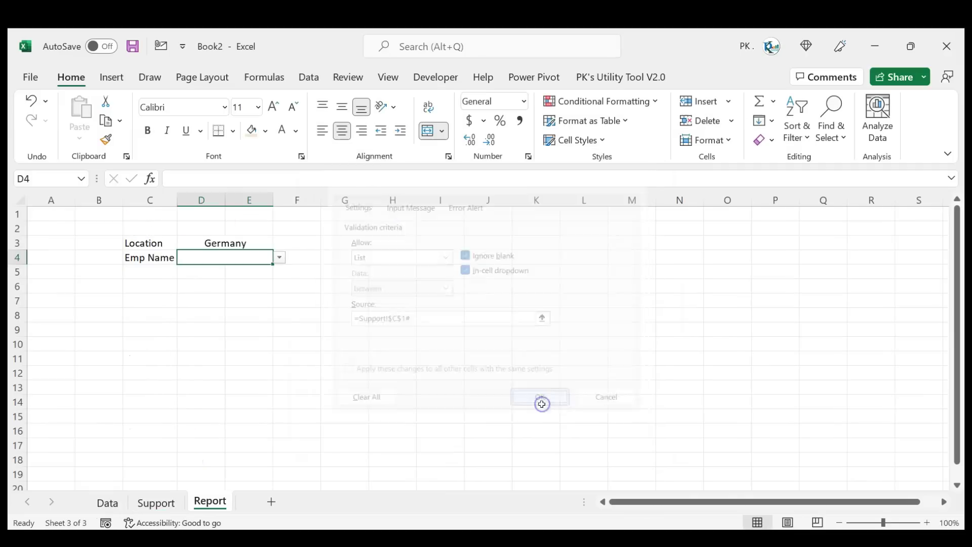
# Examine the employee names offered by the Emp Name drop-down in D4.
pyautogui.click(279, 257)
pyautogui.moveTo(280, 296)
pyautogui.mouseDown()
pyautogui.moveTo(280, 321)
pyautogui.moveTo(280, 301)
pyautogui.mouseUp()
pyautogui.click(242, 255)
pyautogui.click(279, 258)
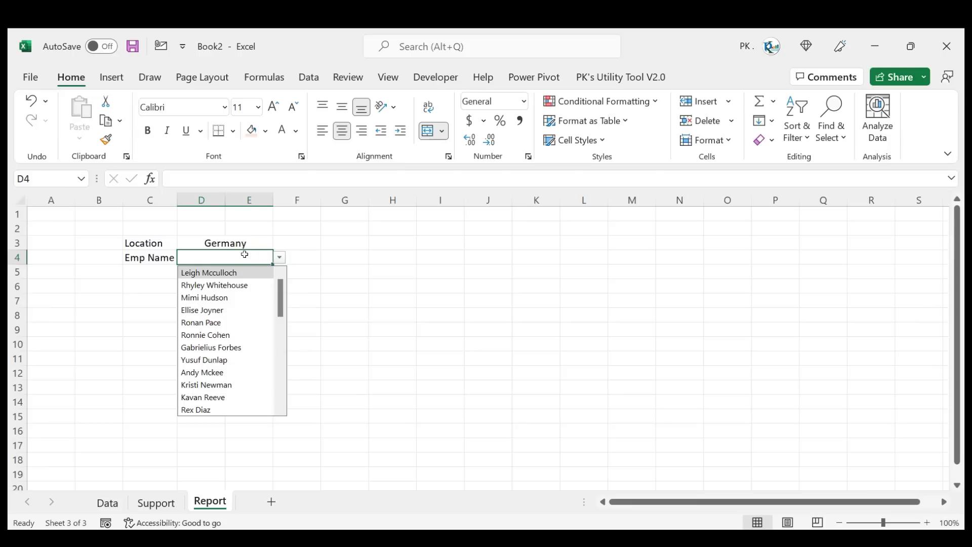
# Test searching the Emp Name drop-down with Z and with an employee's surname, and pick the matching employee.
pyautogui.write('Z')
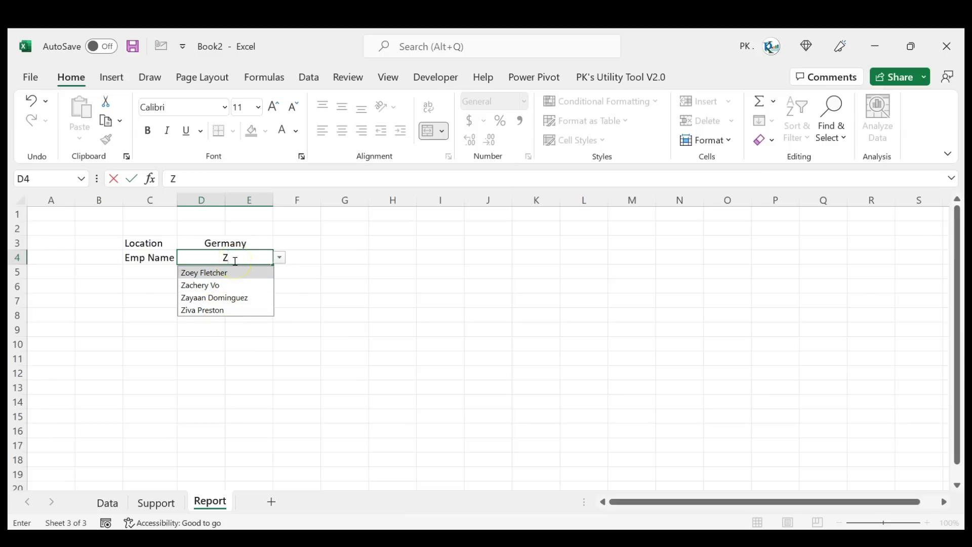
pyautogui.press('BackSpace')
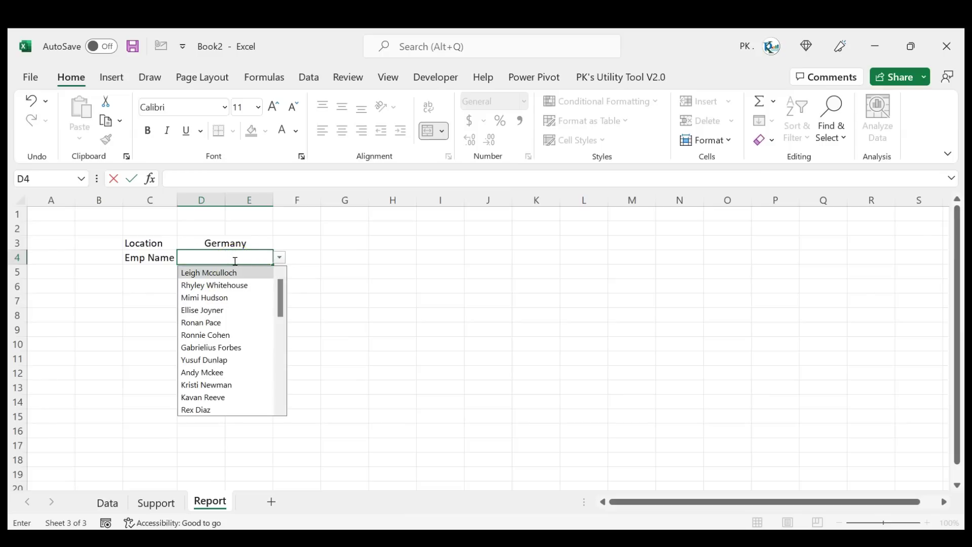
pyautogui.write('P')
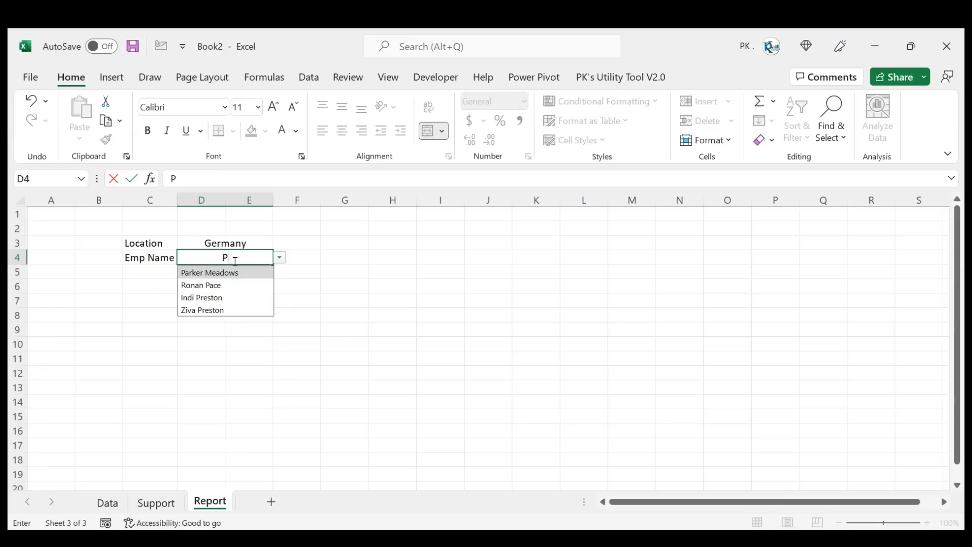
pyautogui.write('ace')
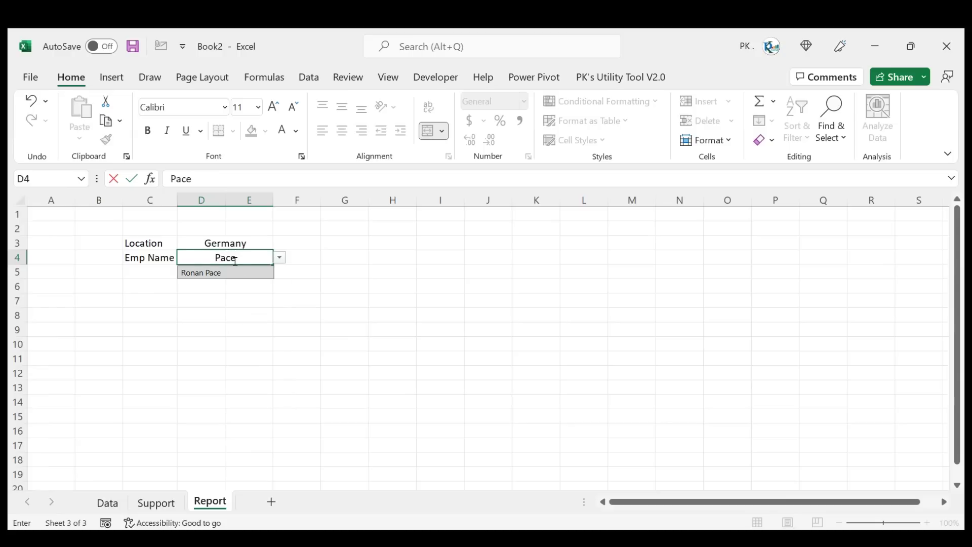
pyautogui.click(215, 273)
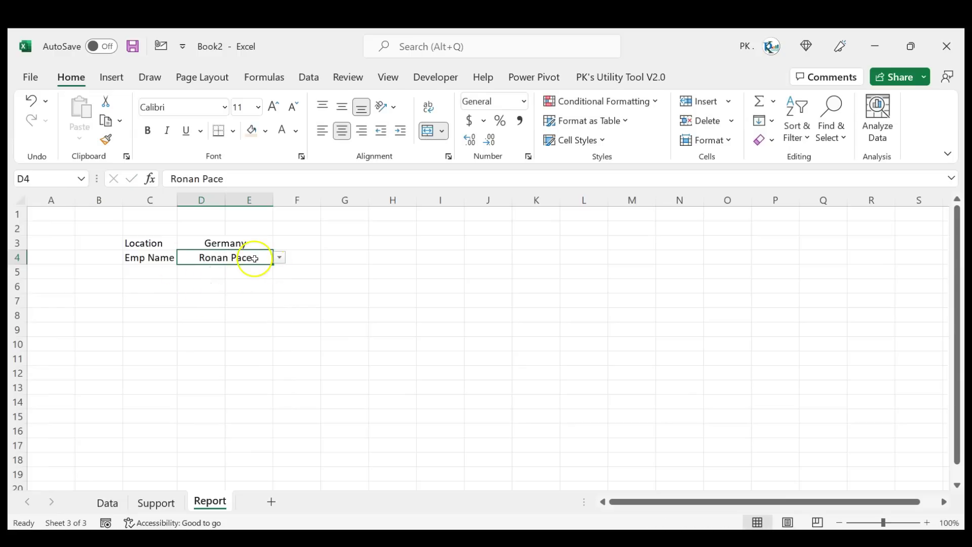
# Clear the employee name in D4 and choose the fourth employee in the drop-down list.
pyautogui.click(222, 262)
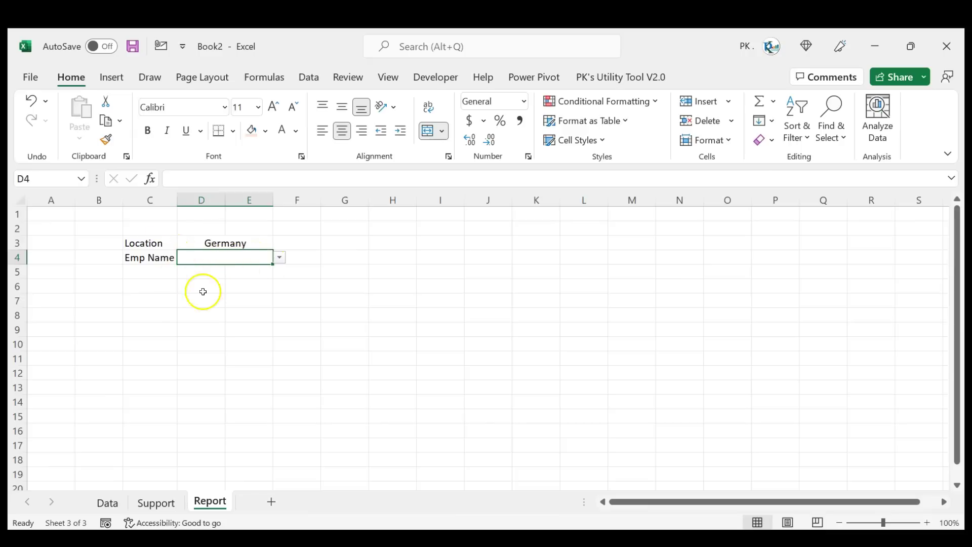
pyautogui.click(263, 266)
pyautogui.click(279, 257)
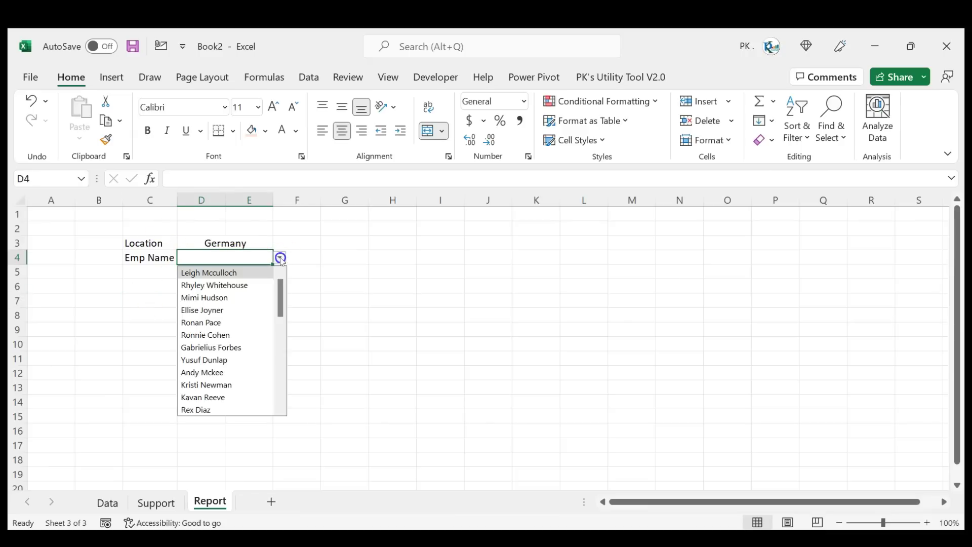
pyautogui.click(213, 310)
# Enter the labels Dates in C6 and Sales in C7 of the Report sheet.
pyautogui.moveTo(152, 286); pyautogui.dragTo(551, 292)
pyautogui.click(146, 289)
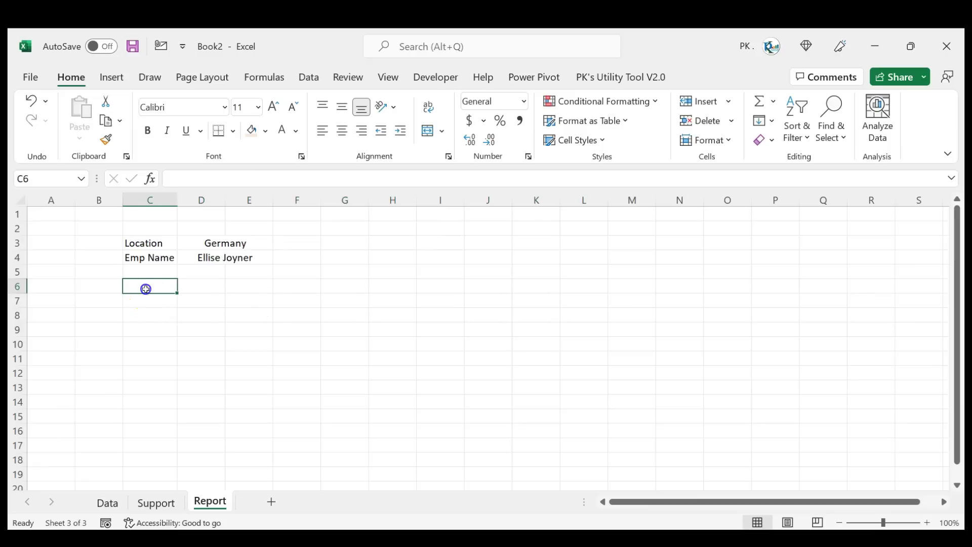
pyautogui.write('DAtes')
pyautogui.press('Return')
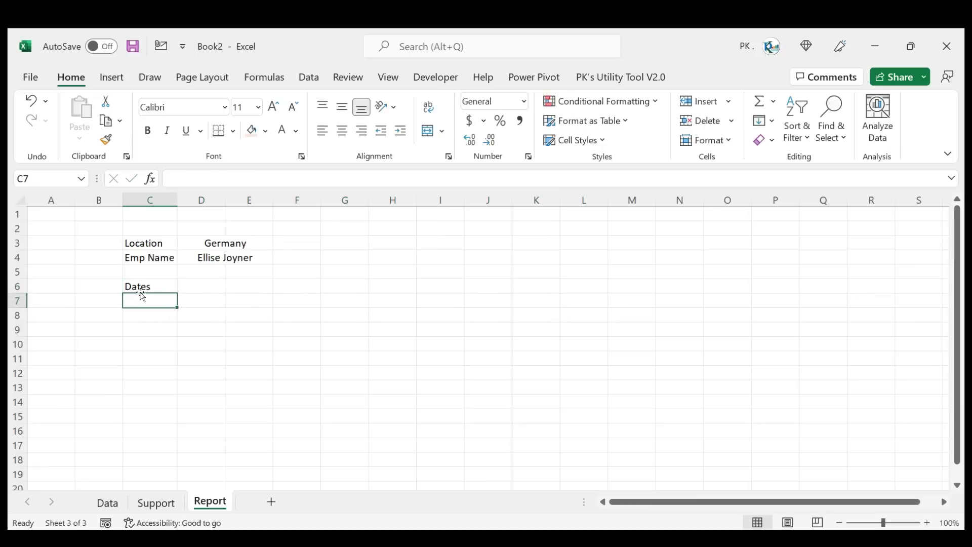
pyautogui.write('Sales')
pyautogui.press('Return')
# Hide the row and column headings on the Report sheet.
pyautogui.click(141, 295)
pyautogui.click(389, 77)
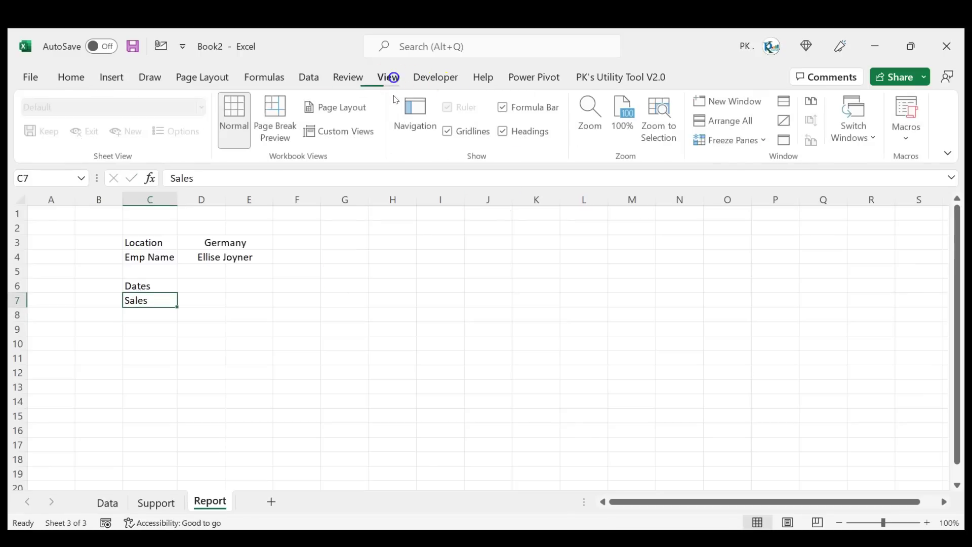
pyautogui.click(527, 135)
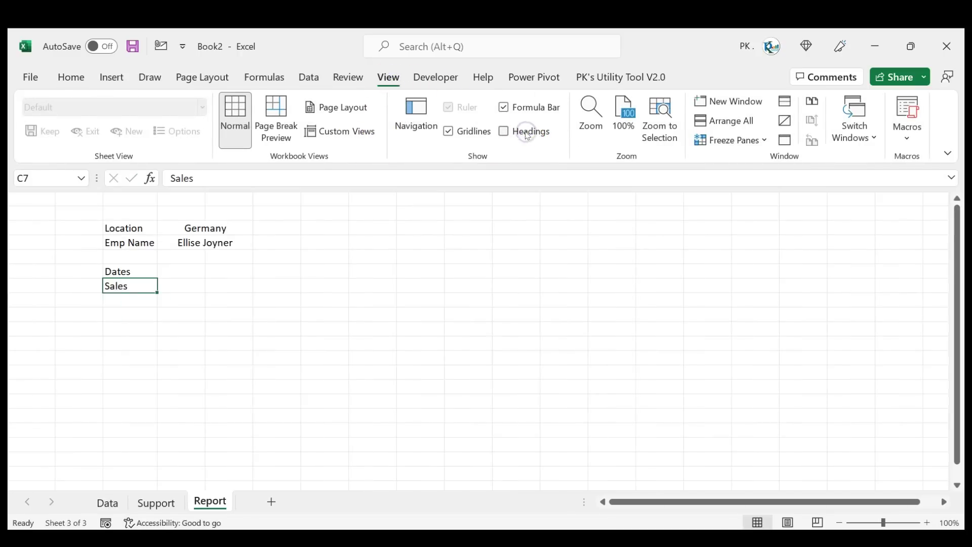
# Hide the gridlines and show the row and column headings again on the Report sheet.
pyautogui.click(494, 132)
pyautogui.click(503, 131)
pyautogui.click(293, 282)
# Apply all borders to the Location and Emp Name block C3:E4.
pyautogui.click(71, 77)
pyautogui.moveTo(144, 242); pyautogui.dragTo(243, 260)
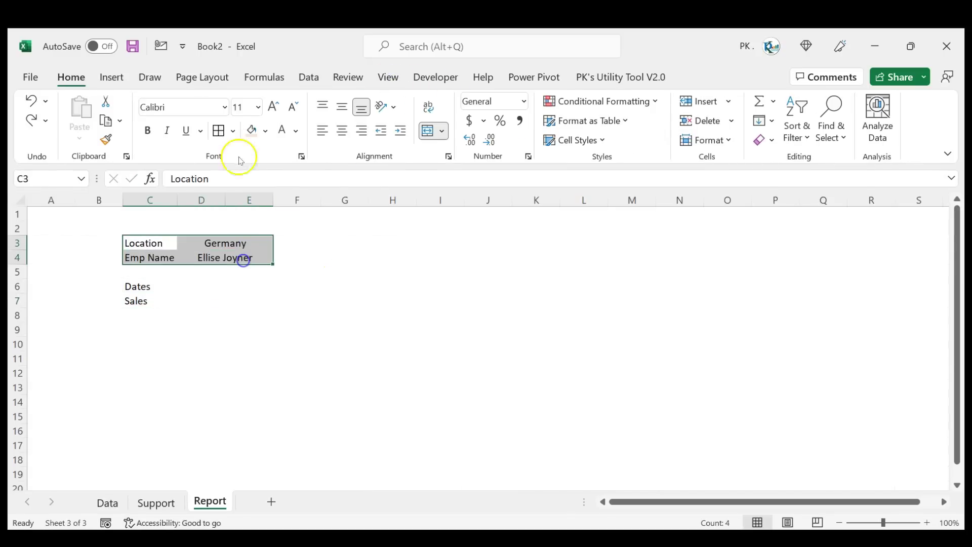
pyautogui.click(233, 133)
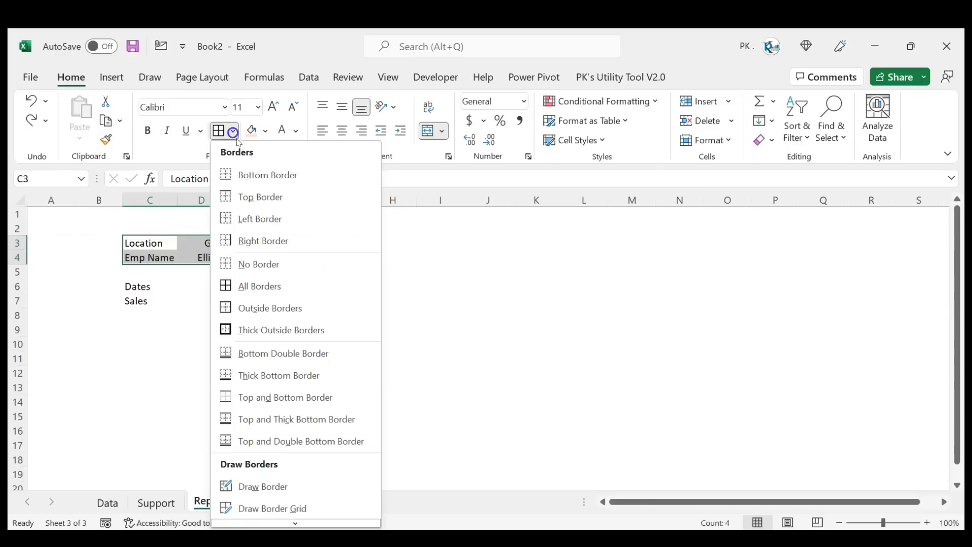
pyautogui.click(227, 286)
# Fill the label cells C3:C4 with gold and the selection cells D3:E4 with the lightest gold shade.
pyautogui.moveTo(151, 243); pyautogui.dragTo(155, 258)
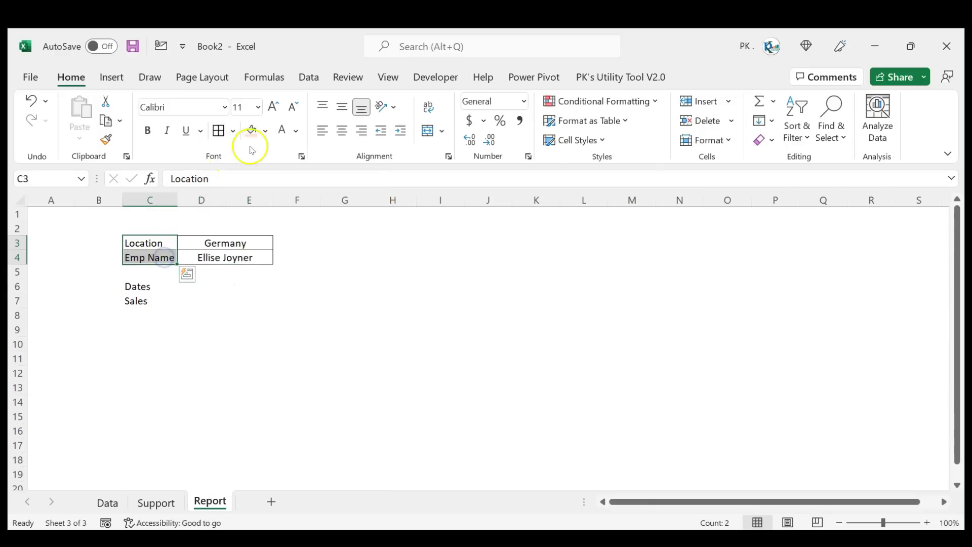
pyautogui.click(265, 131)
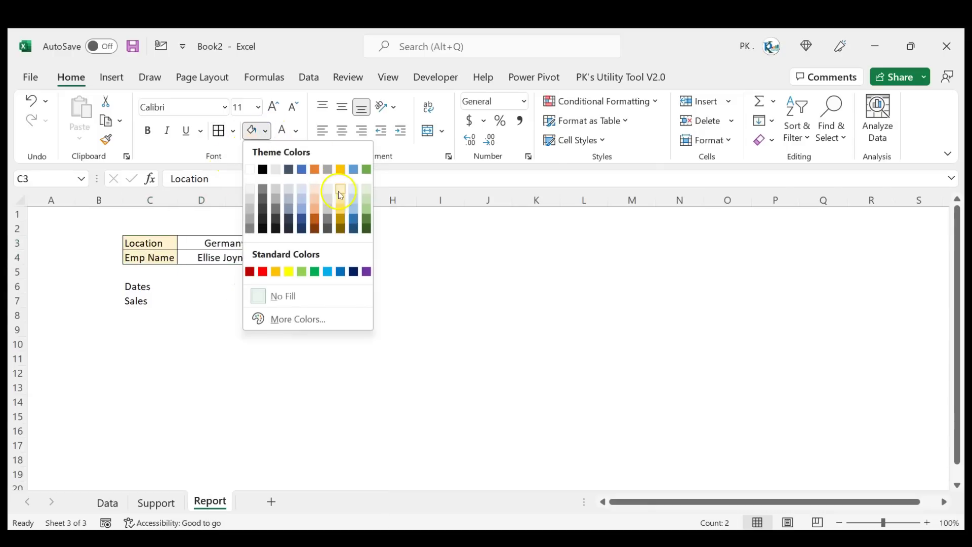
pyautogui.click(341, 170)
pyautogui.moveTo(243, 244); pyautogui.dragTo(246, 256)
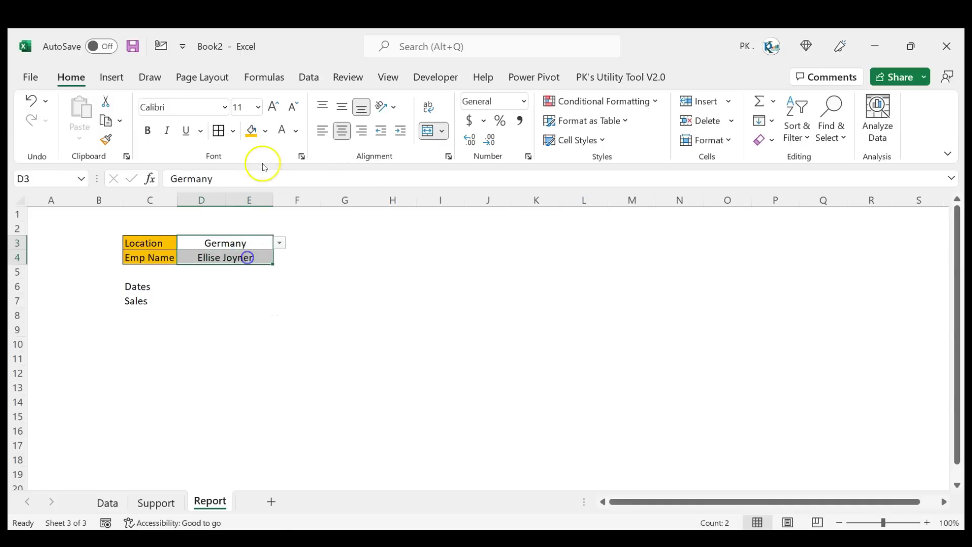
pyautogui.click(266, 130)
pyautogui.click(341, 191)
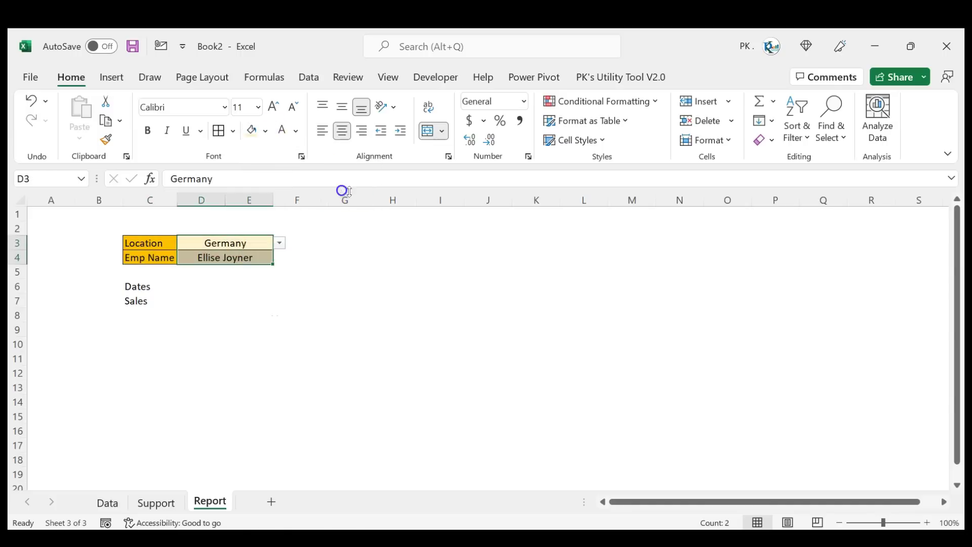
pyautogui.click(401, 234)
# Fill the Dates and Sales label cells C6:C7 with the standard light blue.
pyautogui.click(147, 294)
pyautogui.moveTo(147, 287); pyautogui.dragTo(135, 302)
pyautogui.click(265, 131)
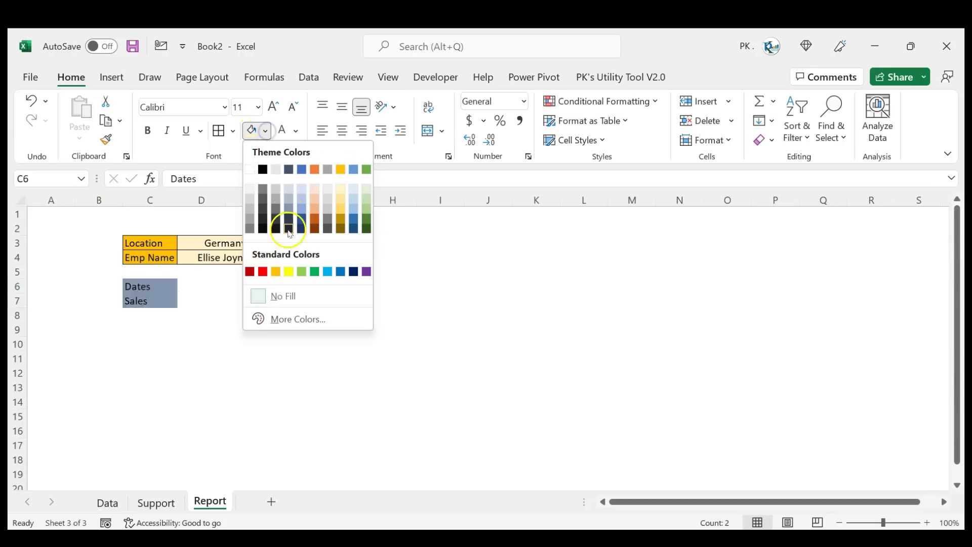
pyautogui.click(328, 271)
pyautogui.click(205, 280)
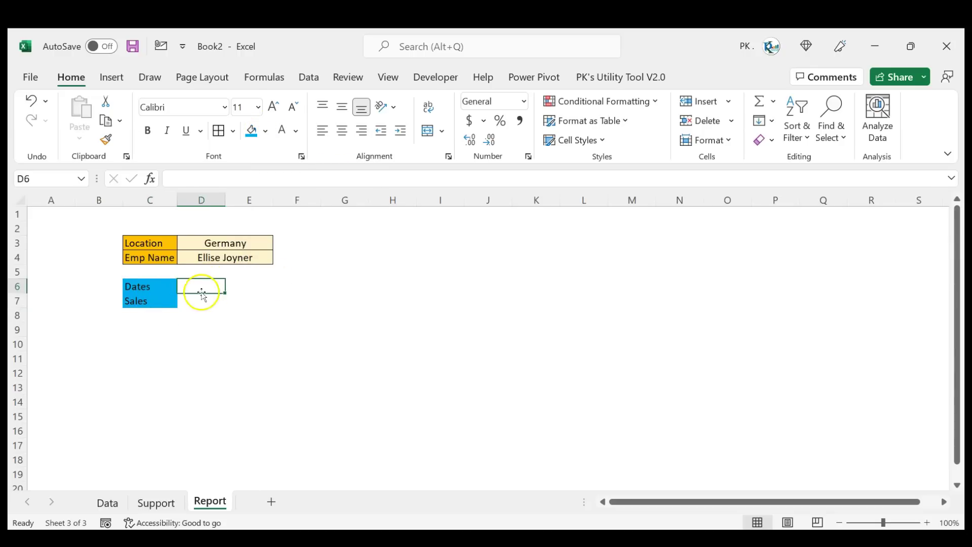
# Review the Date and Sales columns on the Data sheet as the source for the report rows.
pyautogui.moveTo(202, 287)
pyautogui.mouseDown()
pyautogui.moveTo(263, 287)
pyautogui.moveTo(185, 286)
pyautogui.mouseUp()
pyautogui.click(239, 256)
pyautogui.click(197, 288)
pyautogui.click(107, 502)
pyautogui.moveTo(289, 242); pyautogui.dragTo(286, 326)
pyautogui.moveTo(394, 243); pyautogui.dragTo(393, 317)
pyautogui.click(209, 501)
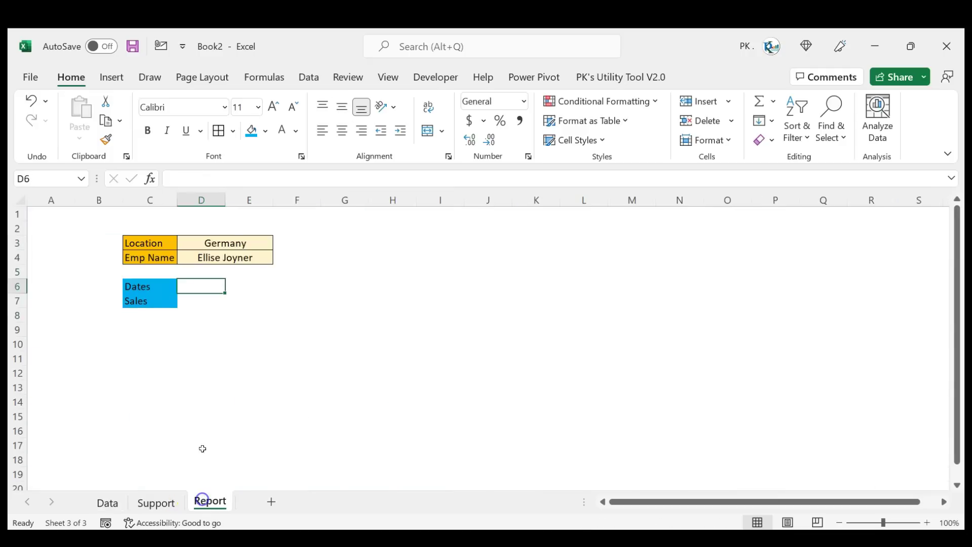
# Start a FILTER formula in D6 of the Report sheet with Data!C2:D1048576 as the array.
pyautogui.write('=fil')
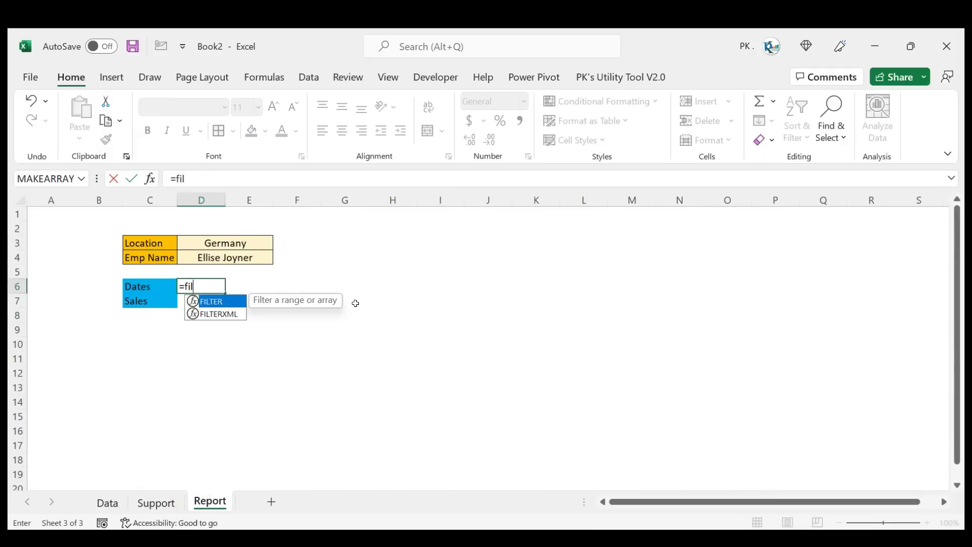
pyautogui.press('Tab')
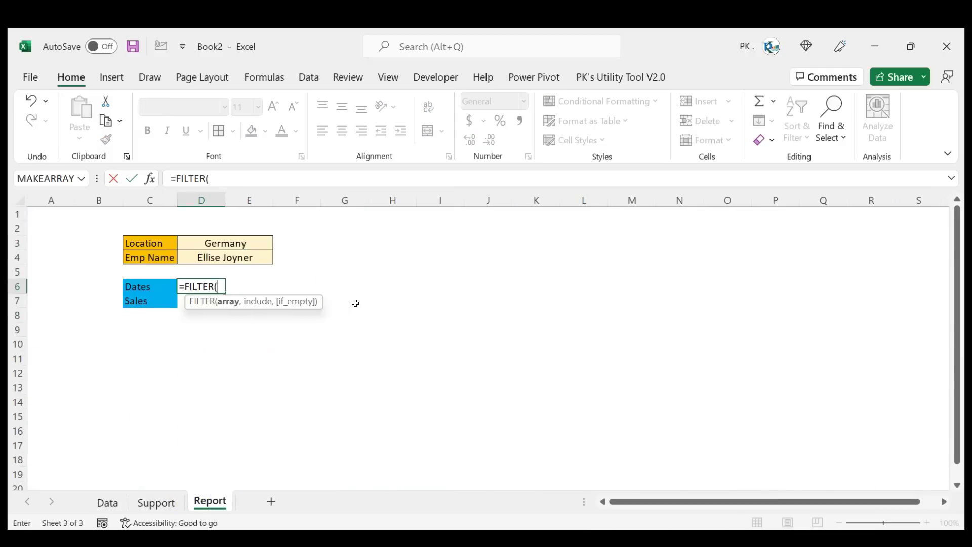
pyautogui.click(107, 502)
pyautogui.click(320, 230)
pyautogui.hotkey('shift', 'Right')
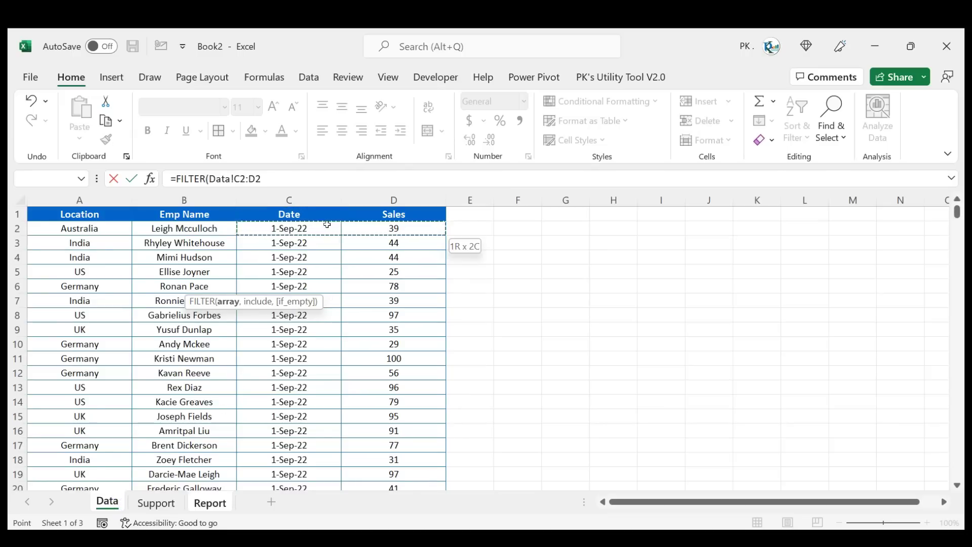
pyautogui.hotkey('ctrl', 'shift', 'Down')
pyautogui.hotkey('ctrl', 'shift', 'Down')
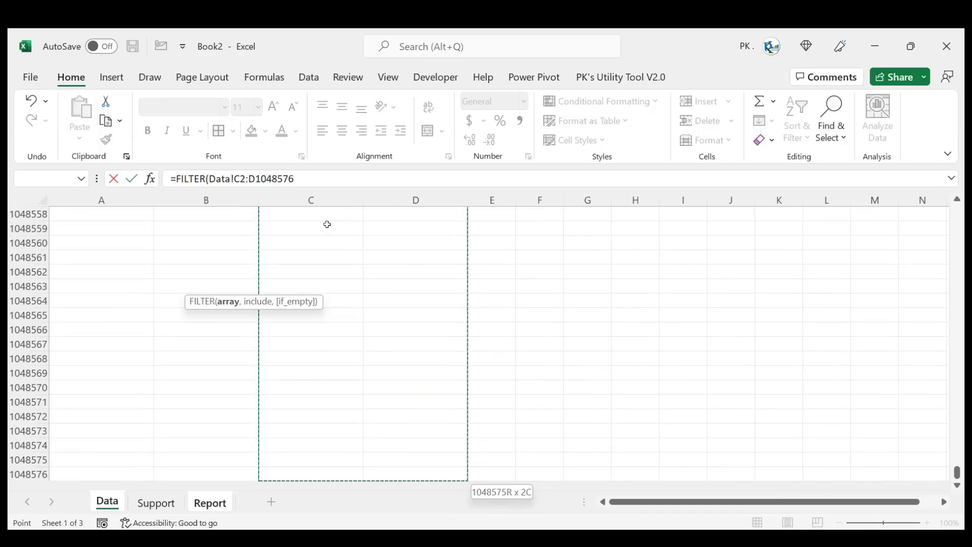
# Begin the FILTER include condition with the employee name range Data!B2:B1048576 and an equals comparison.
pyautogui.write(',')
pyautogui.click(289, 242)
pyautogui.hotkey('ctrl', 'Up')
pyautogui.hotkey('ctrl', 'Up')
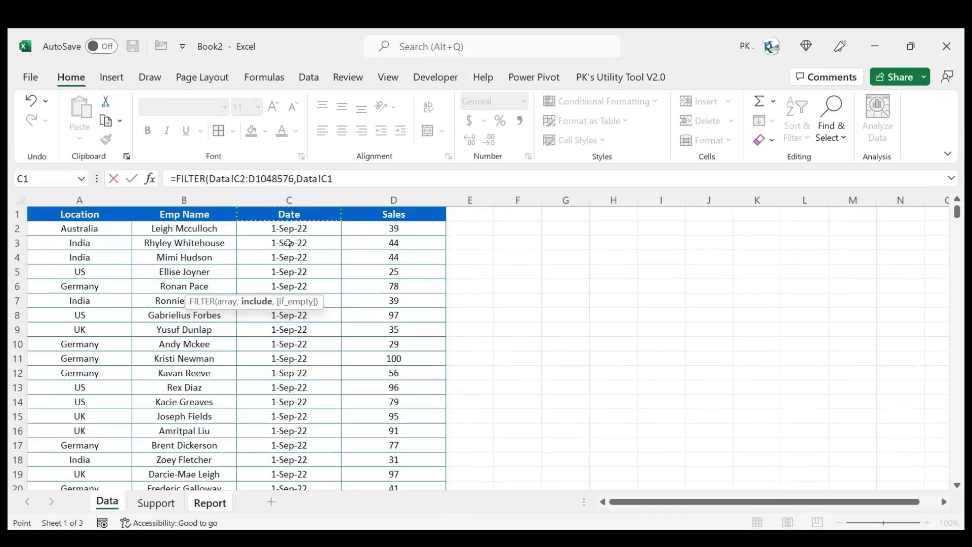
pyautogui.press('Left')
pyautogui.press('Down')
pyautogui.hotkey('ctrl', 'shift', 'Down')
pyautogui.hotkey('ctrl', 'shift', 'Down')
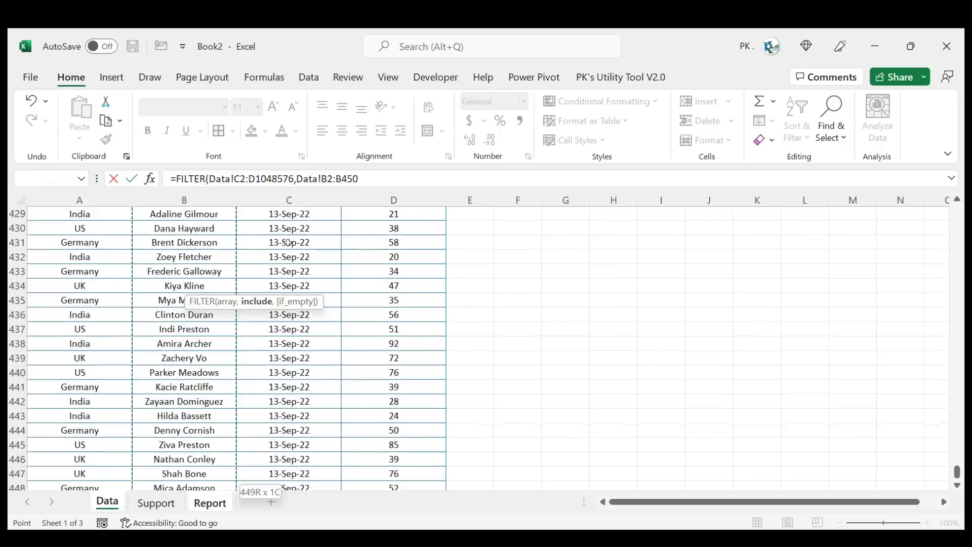
pyautogui.write('=')
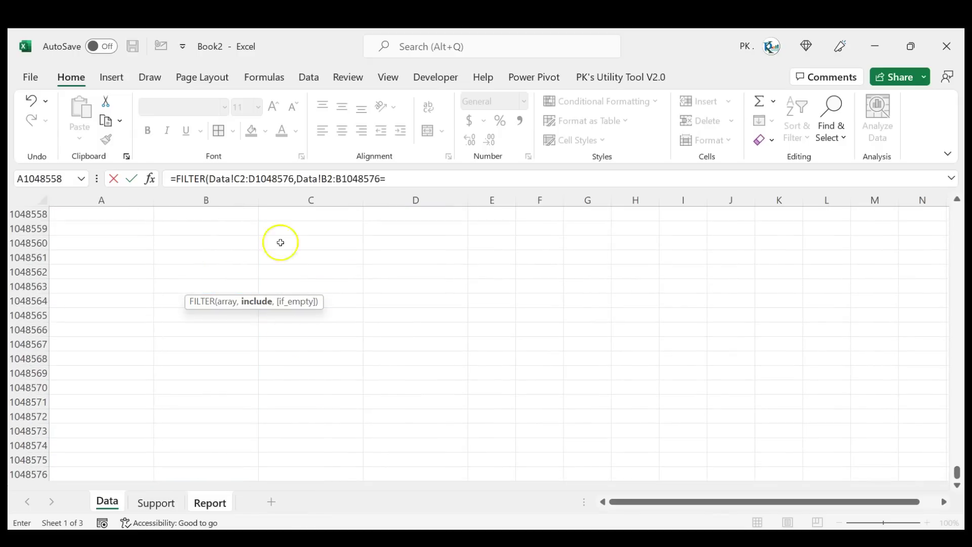
# Compare the name range with the chosen employee in Report!D4 and complete the FILTER formula.
pyautogui.click(156, 501)
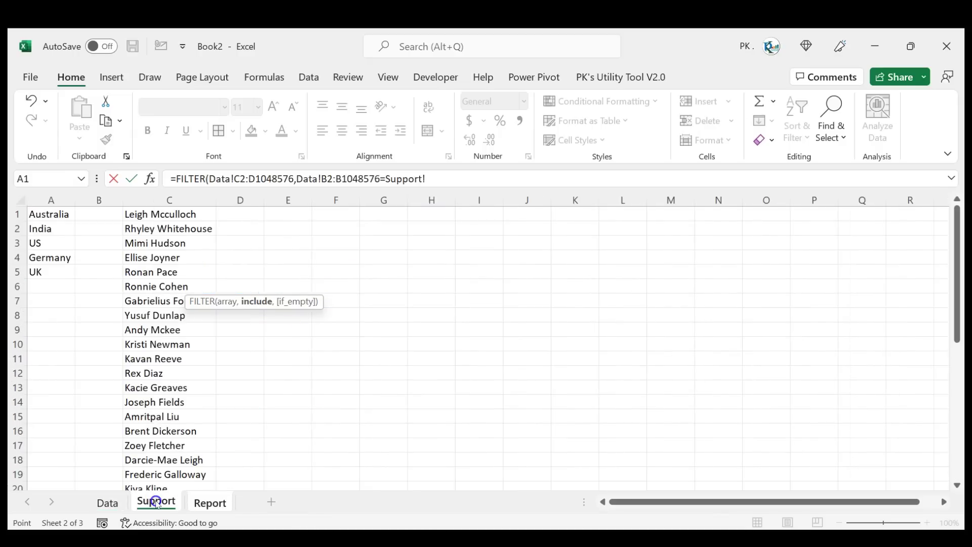
pyautogui.click(120, 509)
pyautogui.click(217, 280)
pyautogui.hotkey('ctrl', 'Up')
pyautogui.hotkey('ctrl', 'Up')
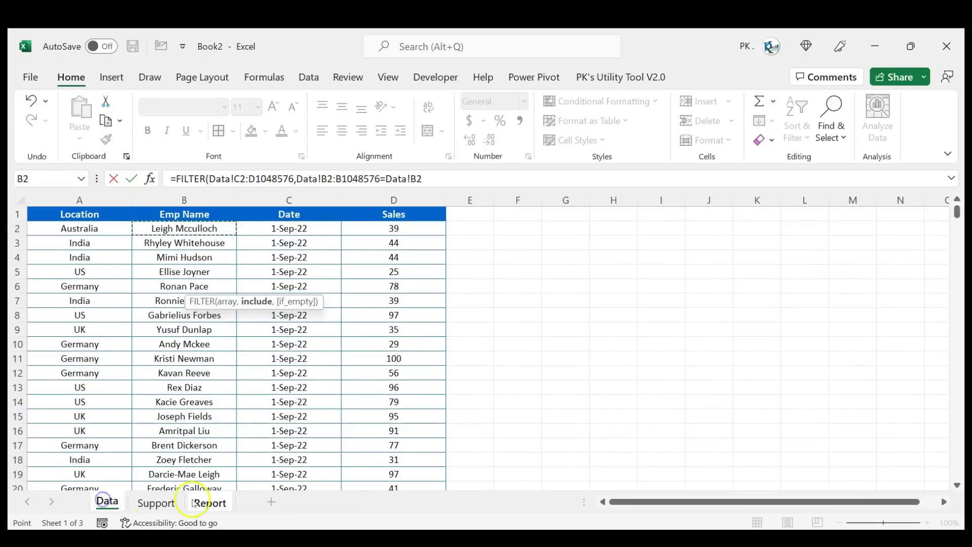
pyautogui.click(209, 502)
pyautogui.click(236, 258)
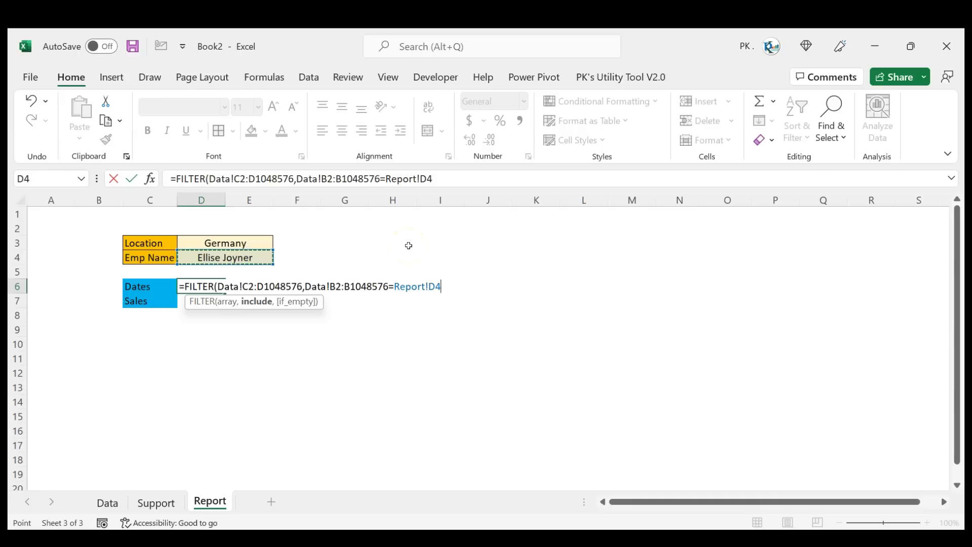
pyautogui.write(')')
pyautogui.press('Return')
# Examine the spilled date and sales columns, and compare their layout with the Drop-Down List sheet of the Searchable and Dependent Drop-down list workbook.
pyautogui.press('Up')
pyautogui.hotkey('ctrl', 'shift', 'Down')
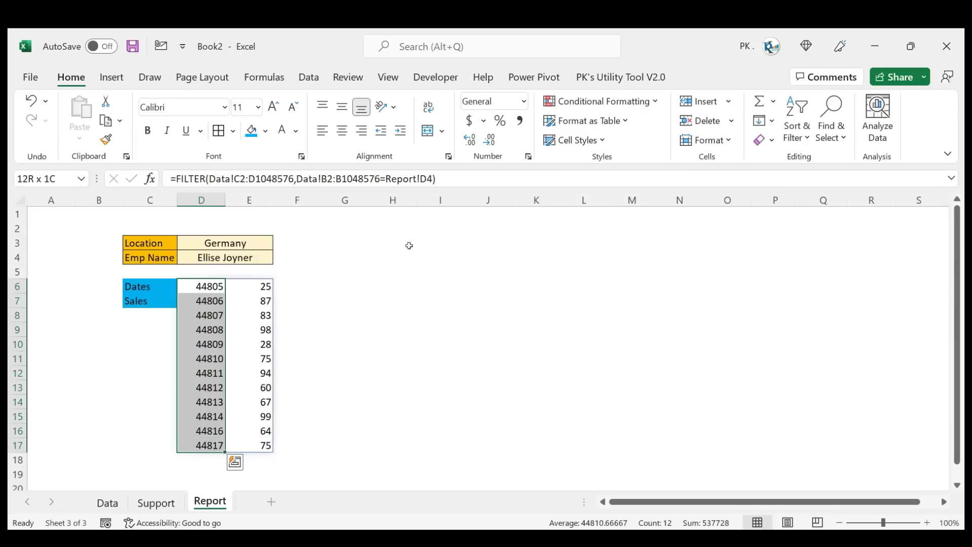
pyautogui.press('Right')
pyautogui.hotkey('ctrl', 'shift', 'Down')
pyautogui.press('Left')
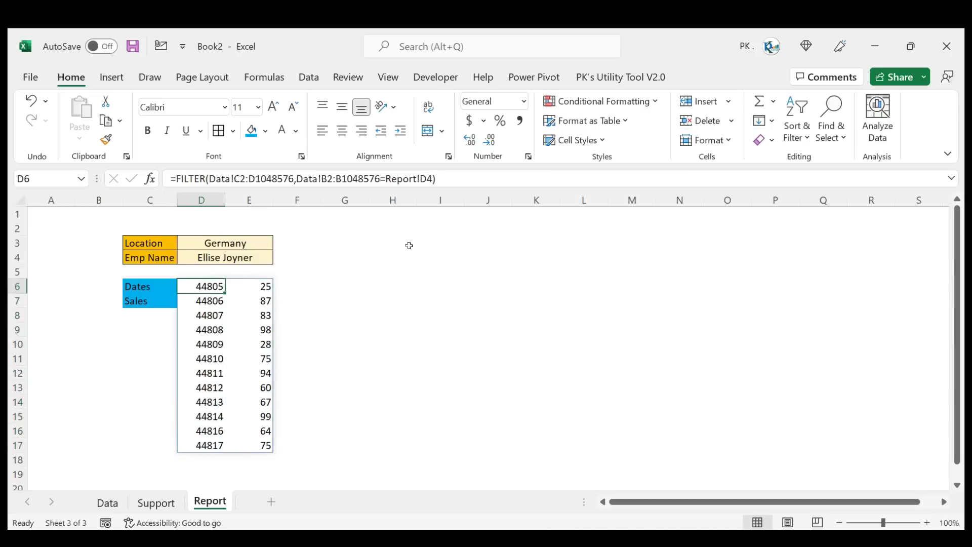
pyautogui.press('Right')
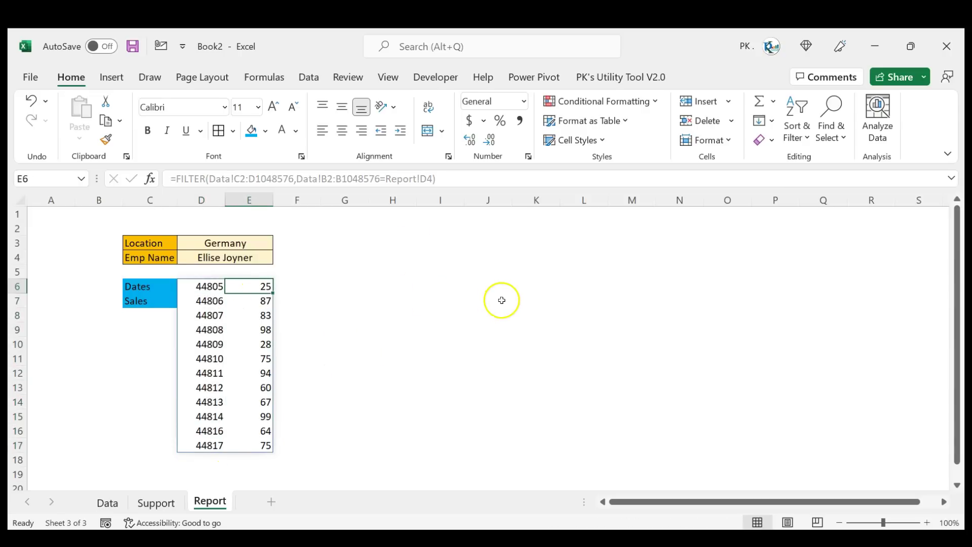
pyautogui.hotkey('alt', 'Tab')
pyautogui.click(190, 502)
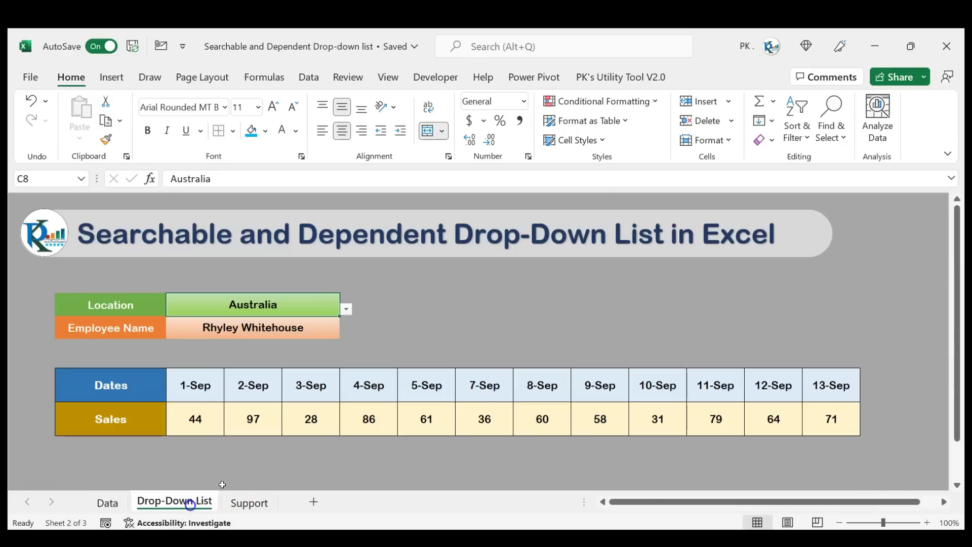
pyautogui.click(295, 383)
pyautogui.hotkey('alt', 'Tab')
pyautogui.click(353, 307)
# Wrap the FILTER formula in D6 in TRANSPOSE so dates and sales spill horizontally.
pyautogui.click(211, 285)
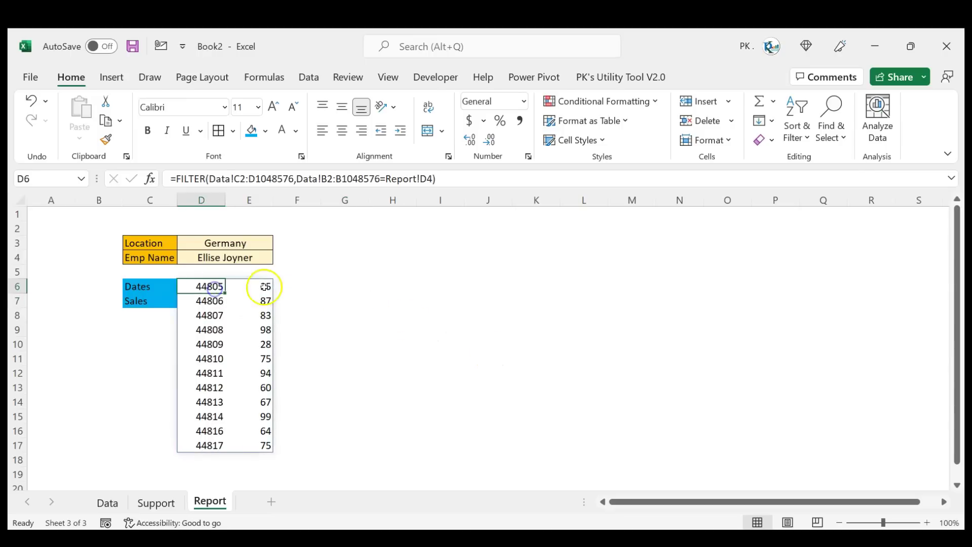
pyautogui.click(175, 178)
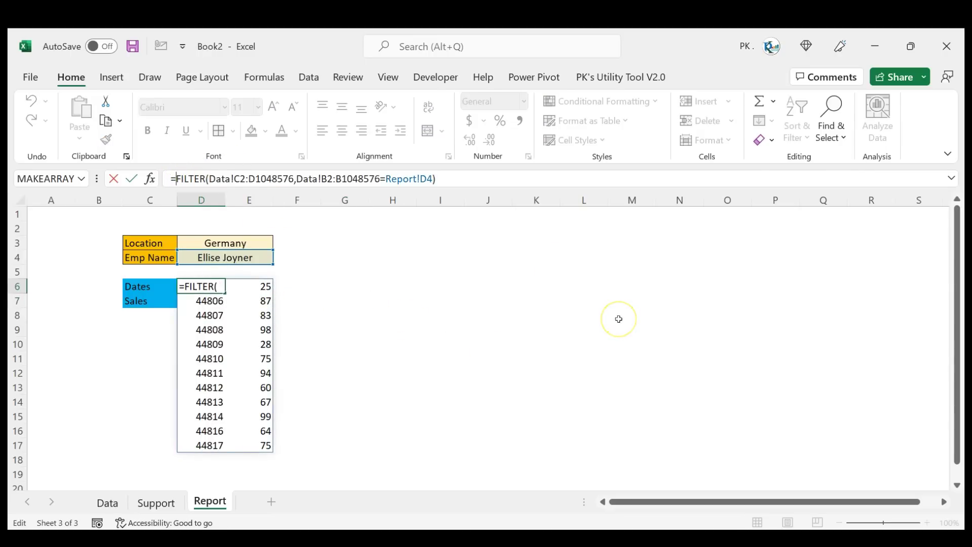
pyautogui.write('tra')
pyautogui.press('Tab')
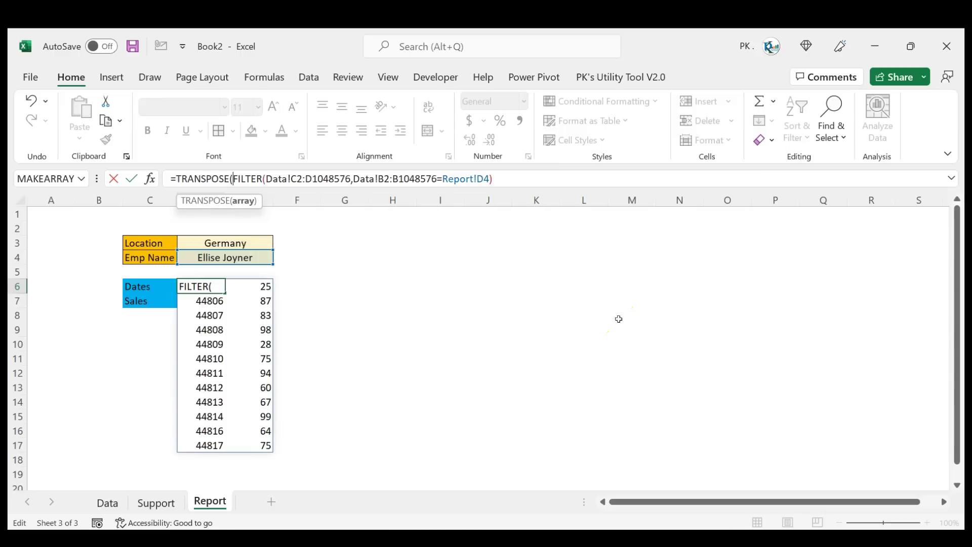
pyautogui.click(535, 181)
pyautogui.write(')')
pyautogui.press('Return')
pyautogui.press('Up')
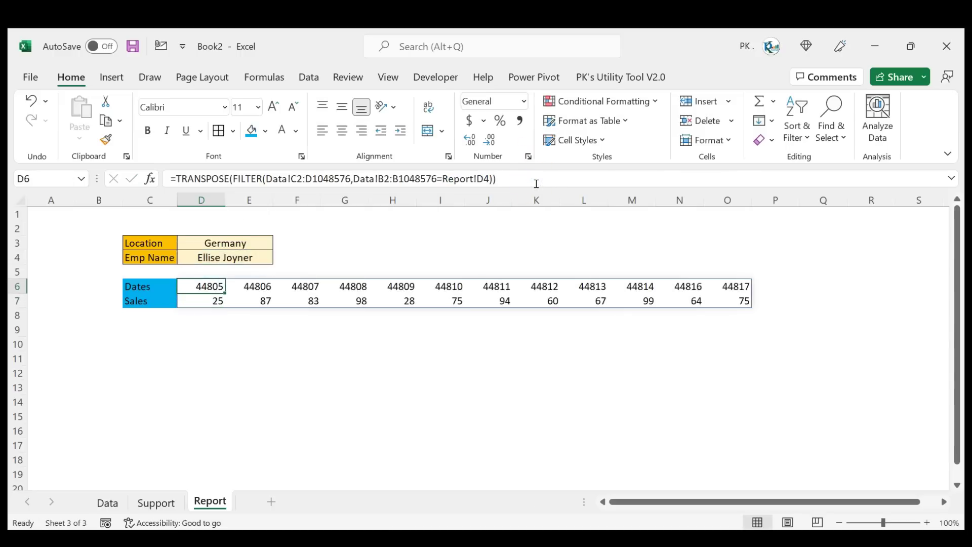
# Format the whole Dates row 6 as day-month-year dates such as 1-Sep-22.
pyautogui.click(386, 353)
pyautogui.moveTo(210, 292); pyautogui.dragTo(728, 284)
pyautogui.click(458, 343)
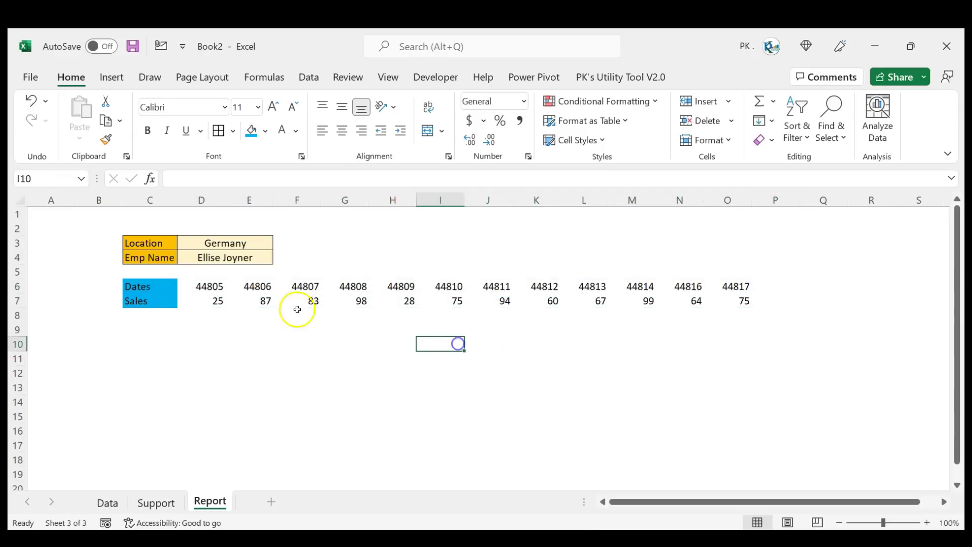
pyautogui.click(207, 289)
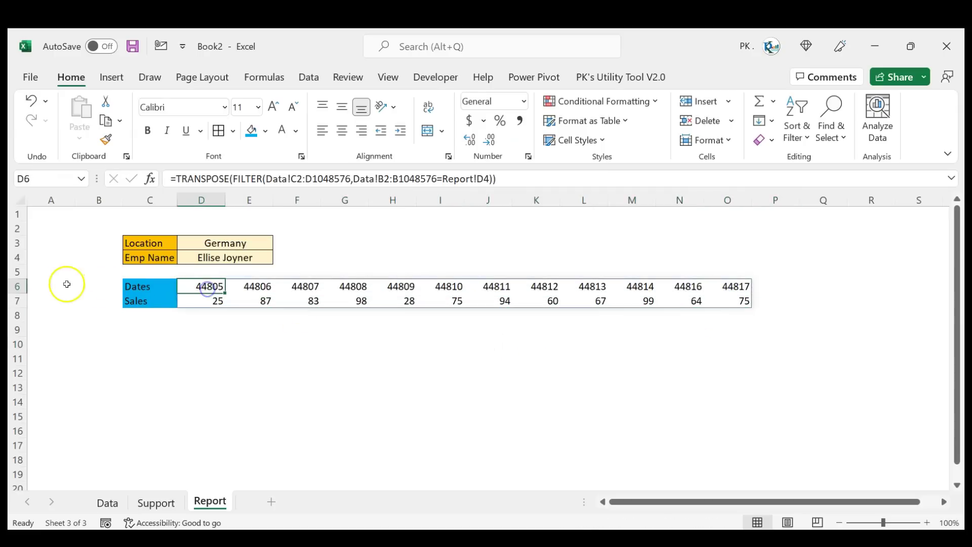
pyautogui.click(14, 287)
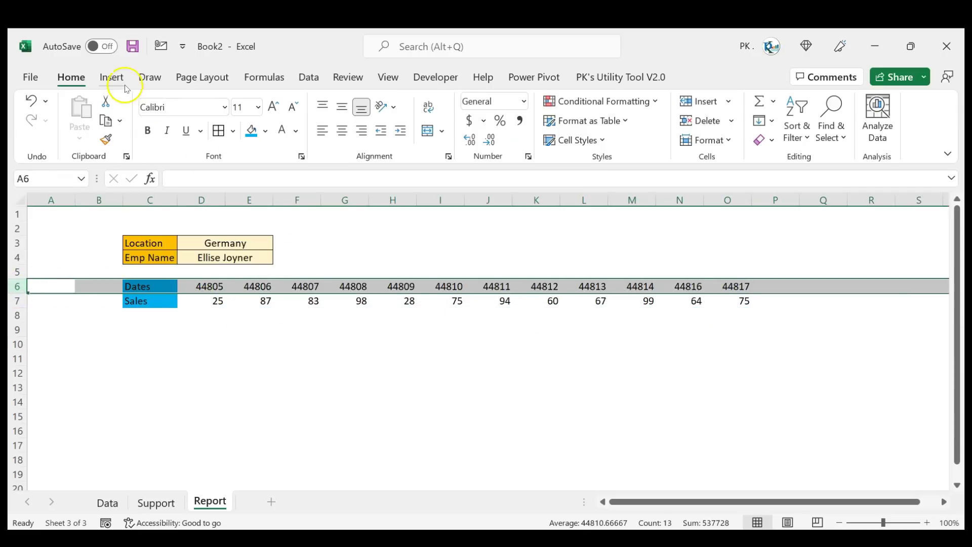
pyautogui.click(524, 101)
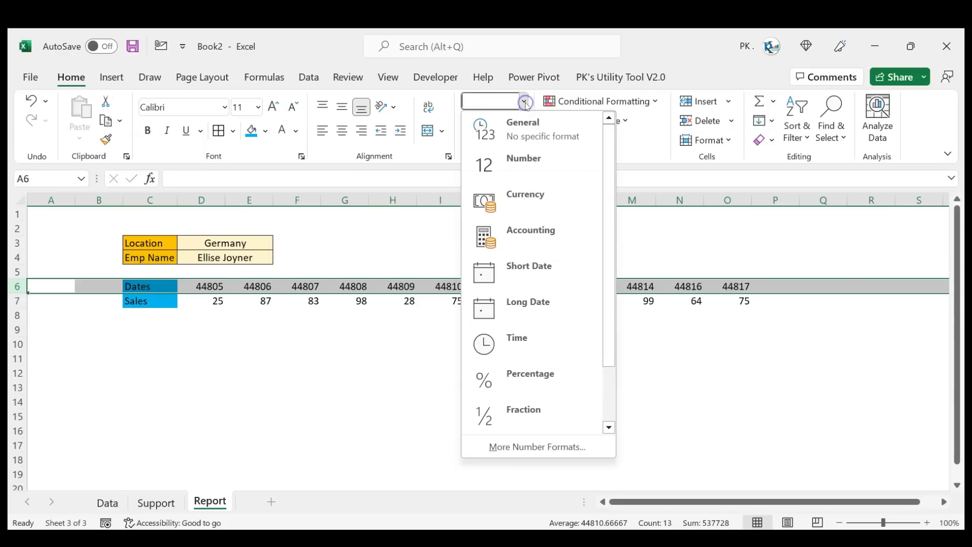
pyautogui.click(791, 301)
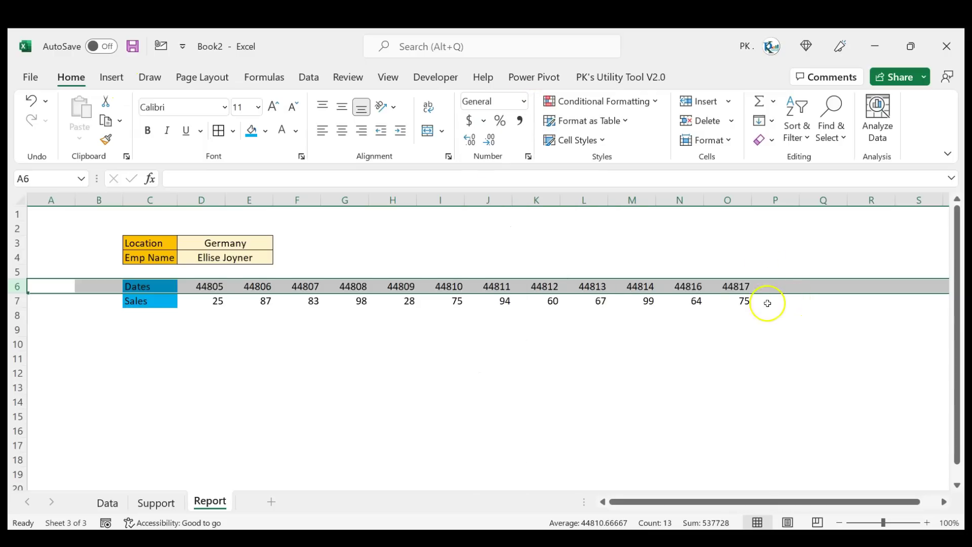
pyautogui.hotkey('ctrl', 'shift', '3')
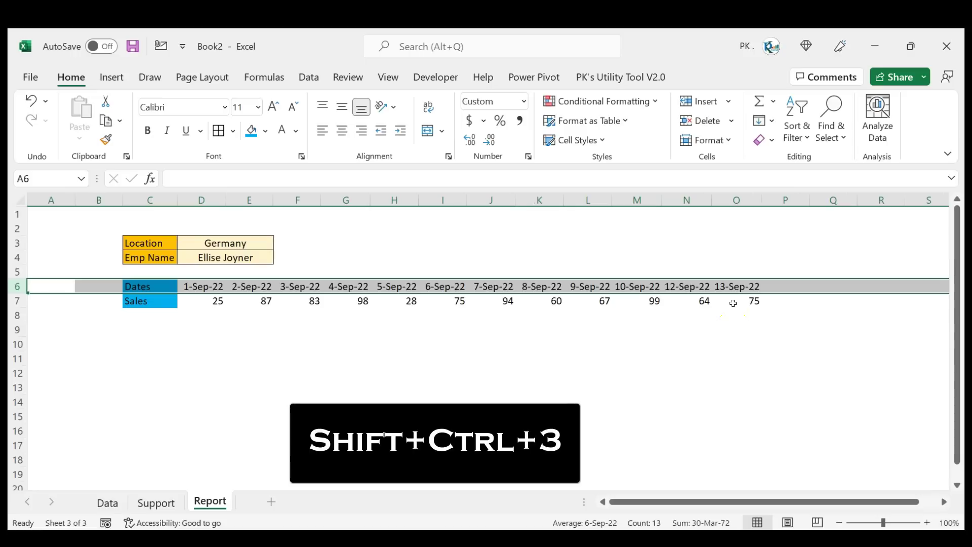
pyautogui.click(554, 356)
# Widen columns D to O equally so the dates have more room.
pyautogui.moveTo(203, 287); pyautogui.dragTo(724, 295)
pyautogui.hotkey('ctrl', 'space')
pyautogui.moveTo(758, 201); pyautogui.dragTo(773, 200)
# Start a conditional formatting rule for D6:AC7 that formats only cells containing No Blanks.
pyautogui.hotkey('shift', 'BackSpace')
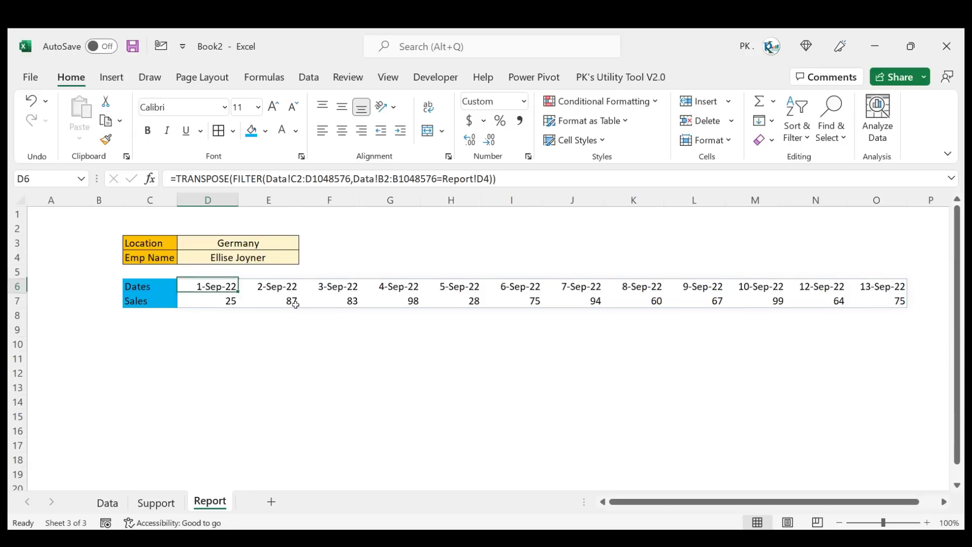
pyautogui.hotkey('shift', 'Down')
pyautogui.hotkey('ctrl', 'shift', 'Right')
pyautogui.hotkey('shift', 'Right')
pyautogui.hotkey('shift', 'Right')
pyautogui.hotkey('shift', 'Right')
pyautogui.hotkey('shift', 'Right')
pyautogui.hotkey('shift', 'Right')
pyautogui.hotkey('shift', 'Right')
pyautogui.hotkey('shift', 'Right')
pyautogui.hotkey('shift', 'Right')
pyautogui.hotkey('shift', 'Right')
pyautogui.hotkey('shift', 'Right')
pyautogui.hotkey('shift', 'Right')
pyautogui.hotkey('shift', 'Right')
pyautogui.hotkey('shift', 'Right')
pyautogui.hotkey('shift', 'Right')
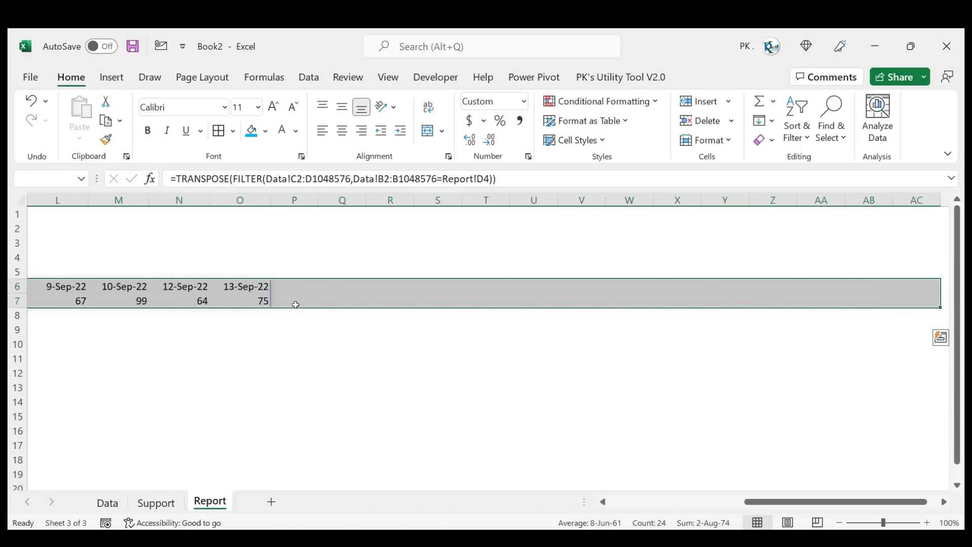
pyautogui.hotkey('alt', 'o')
pyautogui.press('d')
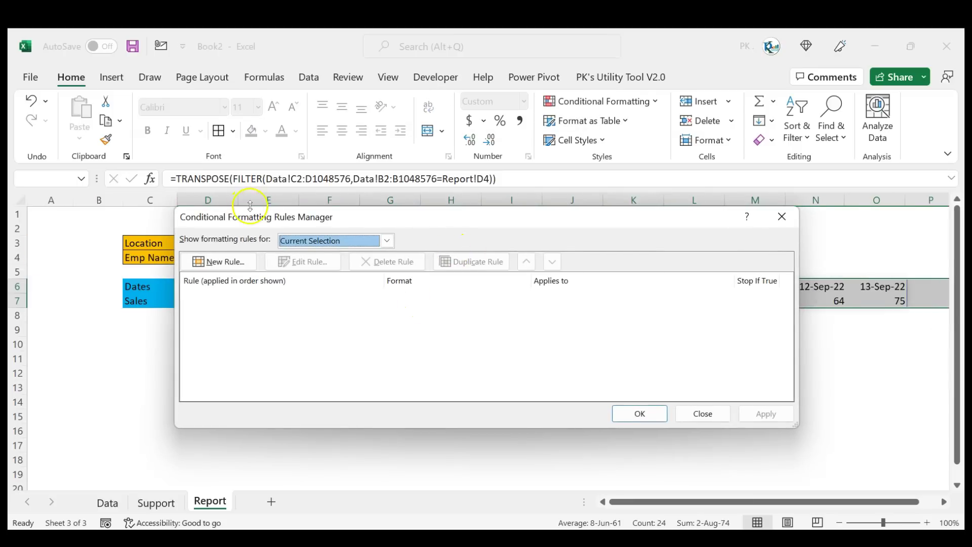
pyautogui.click(238, 262)
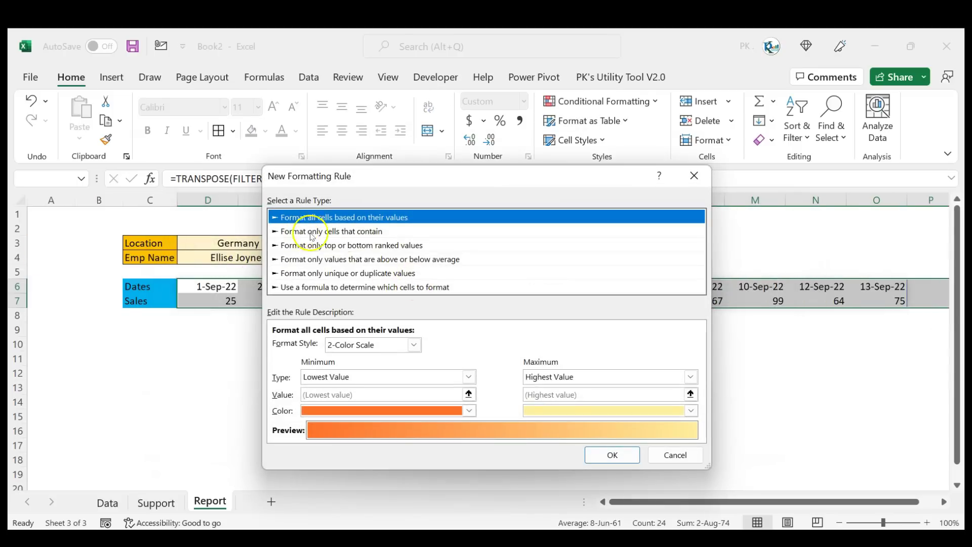
pyautogui.click(357, 231)
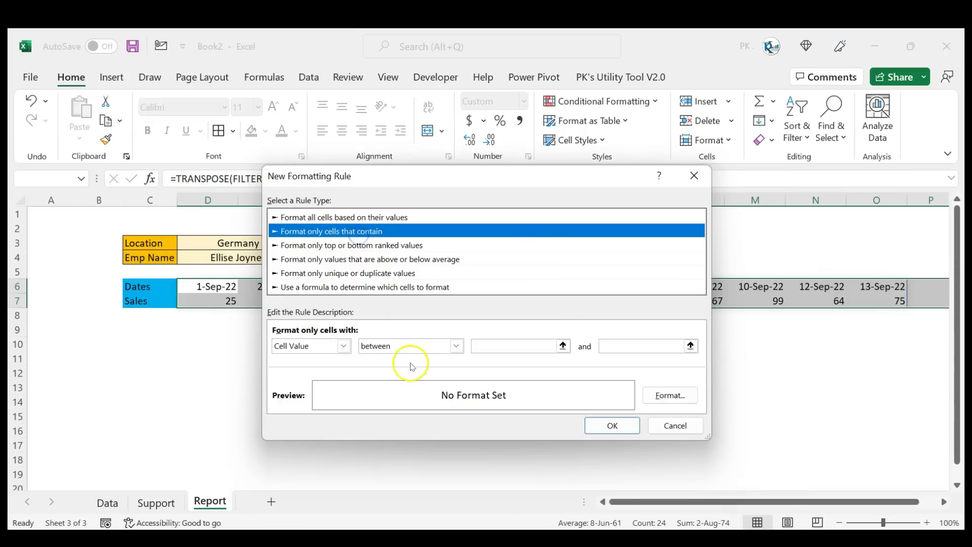
pyautogui.click(308, 346)
pyautogui.click(329, 346)
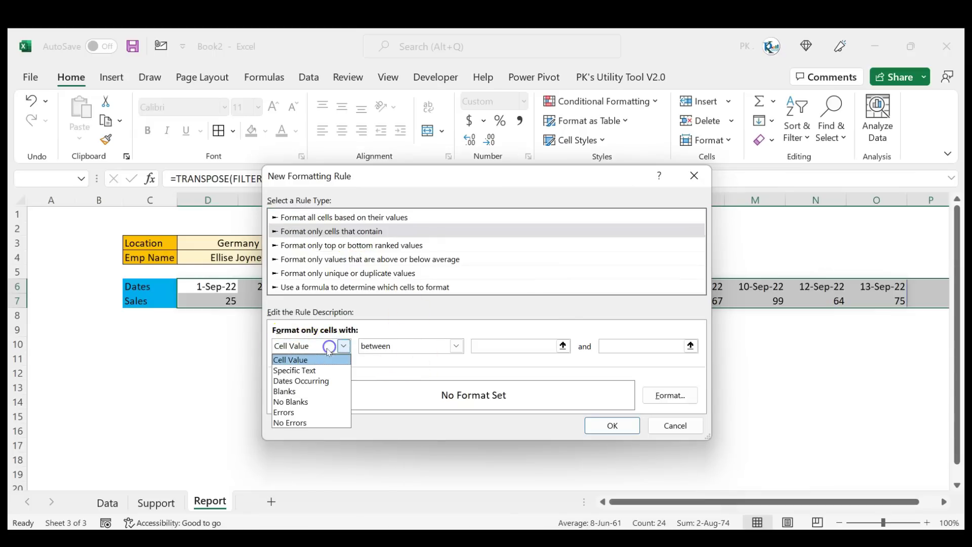
pyautogui.click(313, 403)
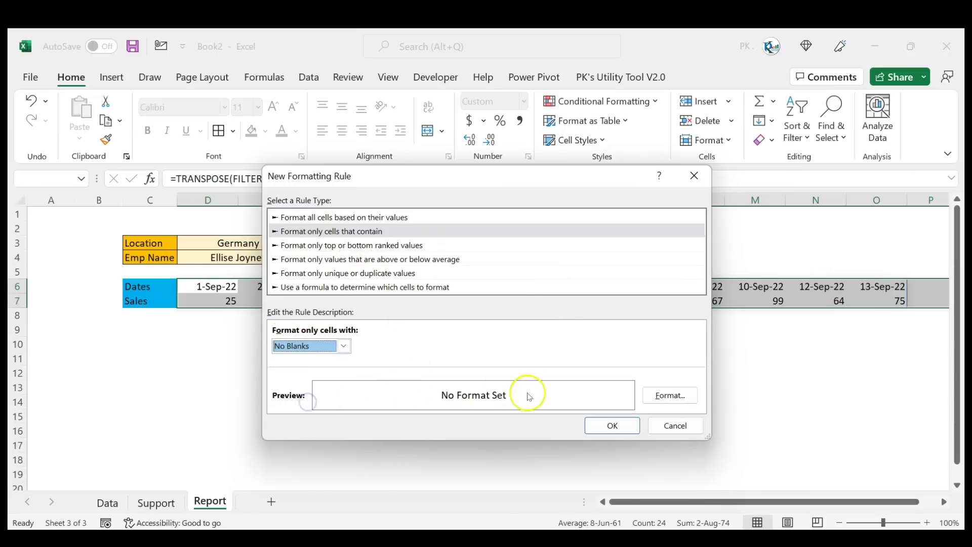
# Give the No Blanks rule a light blue fill and an outline border, and apply it to the range.
pyautogui.click(671, 395)
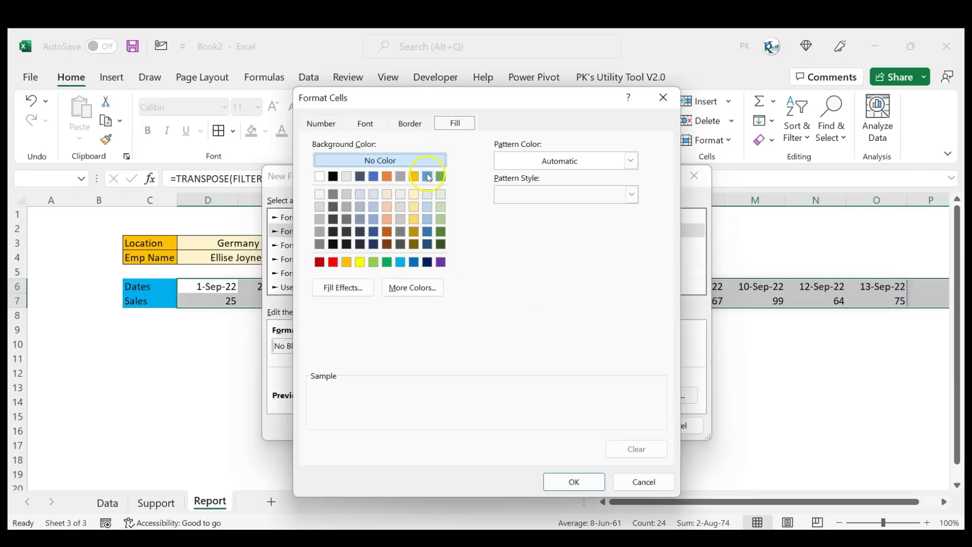
pyautogui.click(428, 195)
pyautogui.click(574, 482)
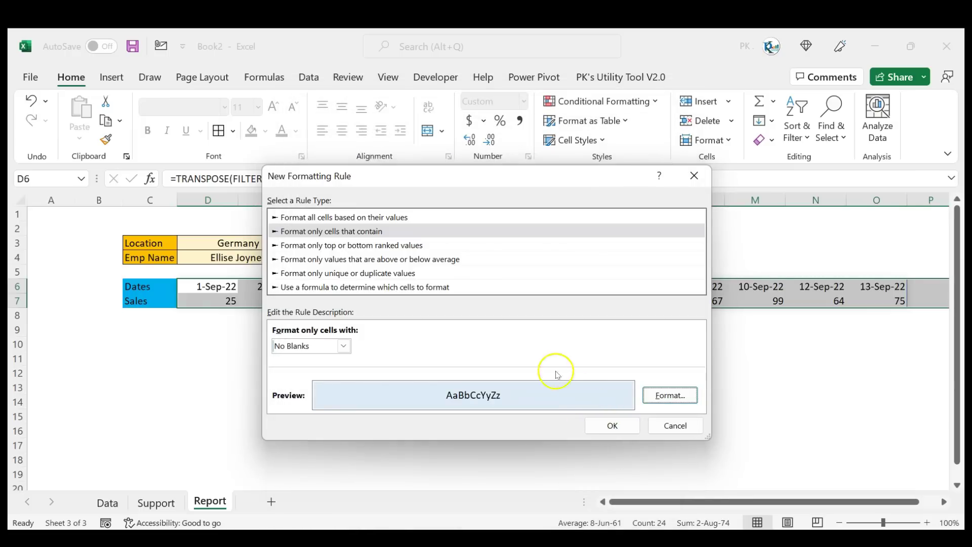
pyautogui.click(671, 395)
pyautogui.click(410, 124)
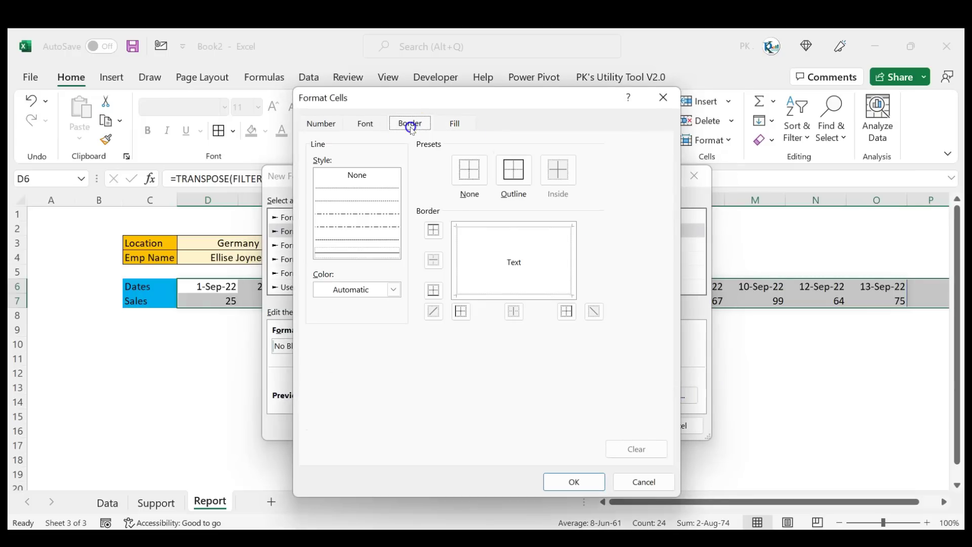
pyautogui.click(514, 169)
pyautogui.click(577, 478)
pyautogui.click(614, 426)
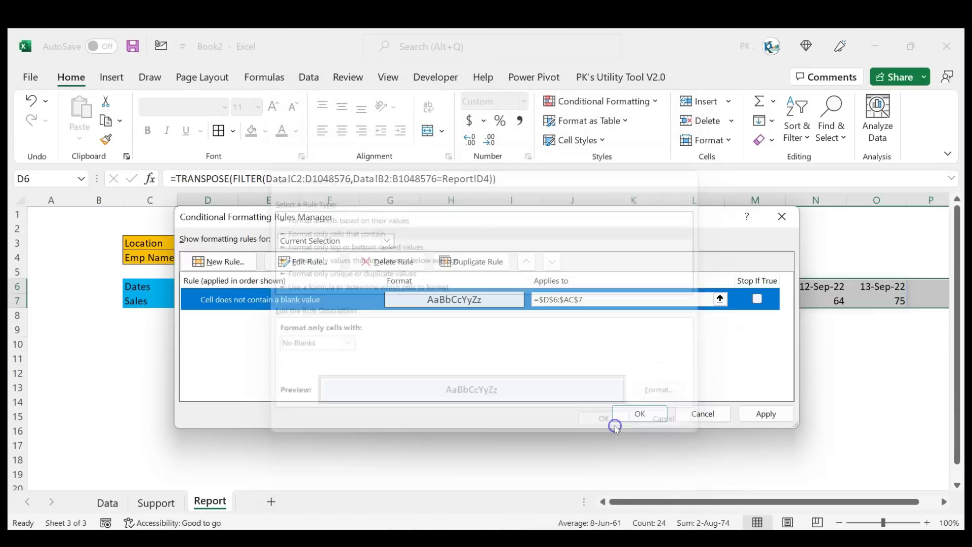
pyautogui.click(768, 413)
pyautogui.click(653, 413)
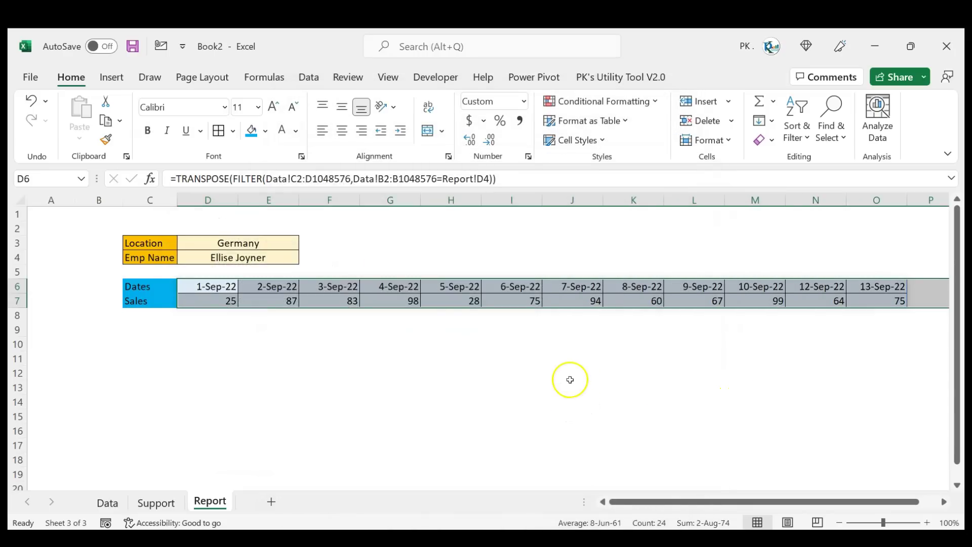
# Center the spilled dates and sales values starting at D6 horizontally.
pyautogui.moveTo(139, 287); pyautogui.dragTo(148, 303)
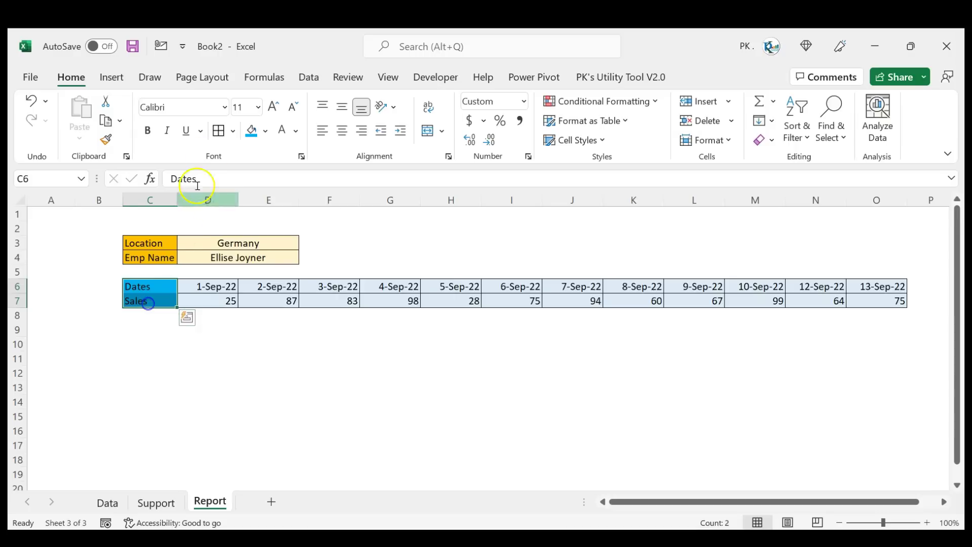
pyautogui.click(227, 349)
pyautogui.click(225, 290)
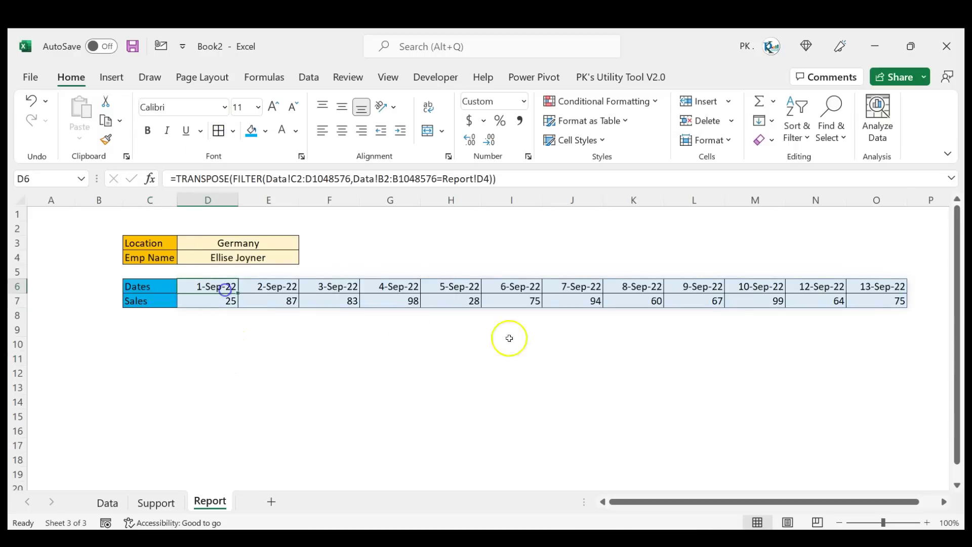
pyautogui.hotkey('ctrl', 'shift', 'End')
pyautogui.click(342, 130)
pyautogui.click(447, 356)
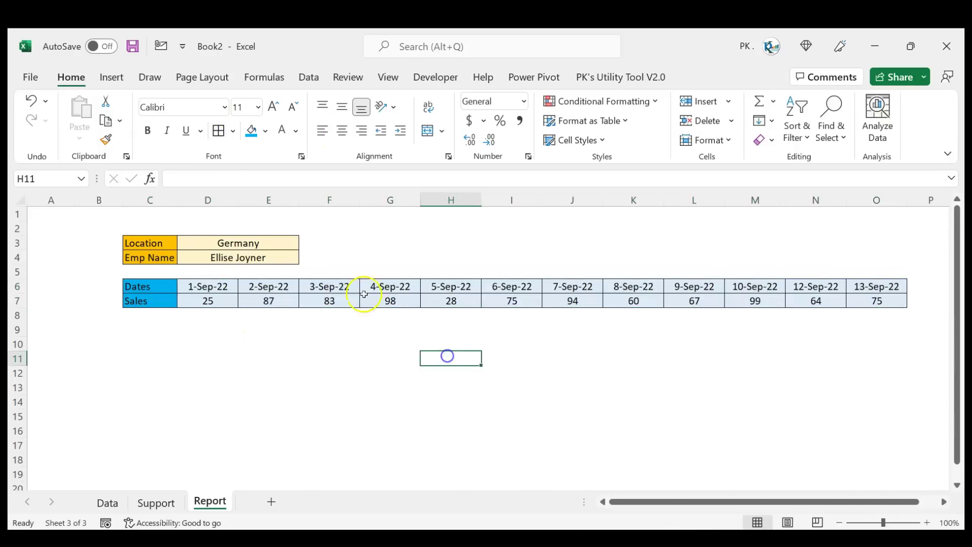
# Choose two different employees in turn from the Emp Name drop-down in D4 to test the report.
pyautogui.click(260, 244)
pyautogui.click(282, 257)
pyautogui.click(306, 257)
pyautogui.click(218, 354)
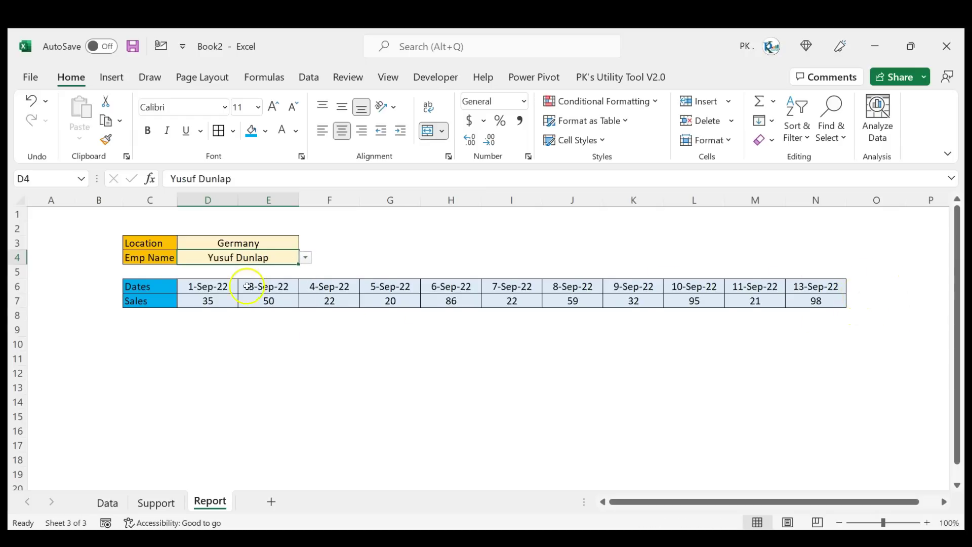
pyautogui.click(306, 257)
pyautogui.click(217, 385)
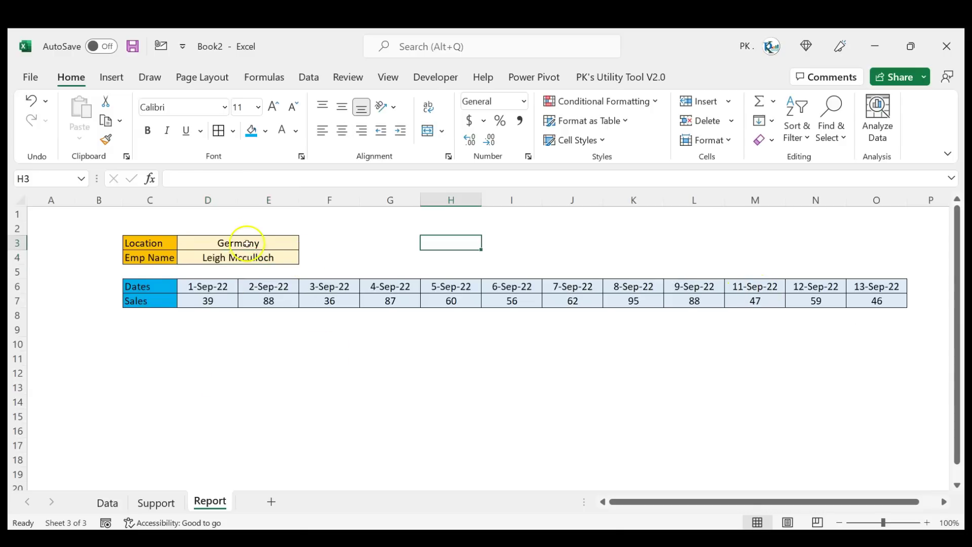
# Look through the whole Emp Name drop-down list with Germany as the location.
pyautogui.click(283, 257)
pyautogui.click(306, 257)
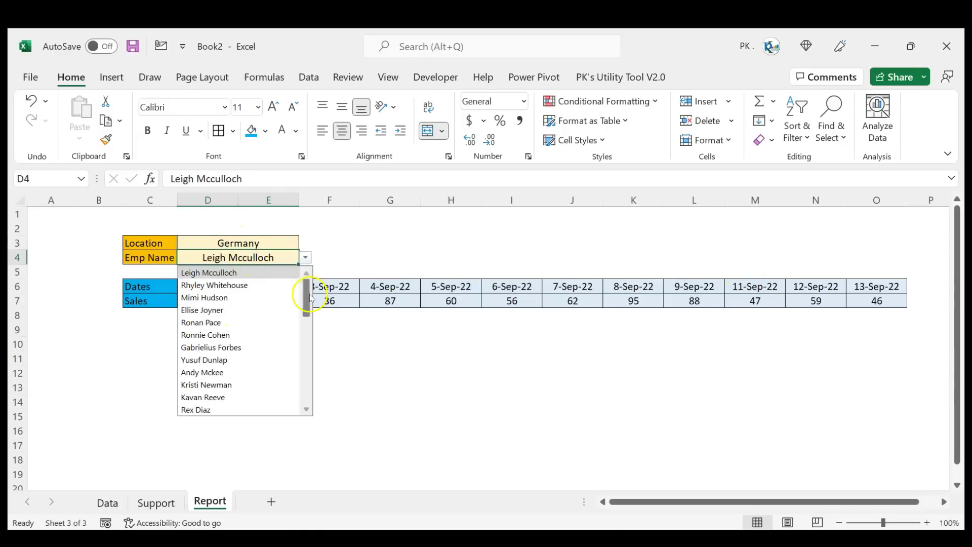
pyautogui.moveTo(306, 289); pyautogui.dragTo(310, 374)
pyautogui.click(345, 243)
# Set the Location in D3 to India and check which names the Emp Name drop-down offers.
pyautogui.click(289, 243)
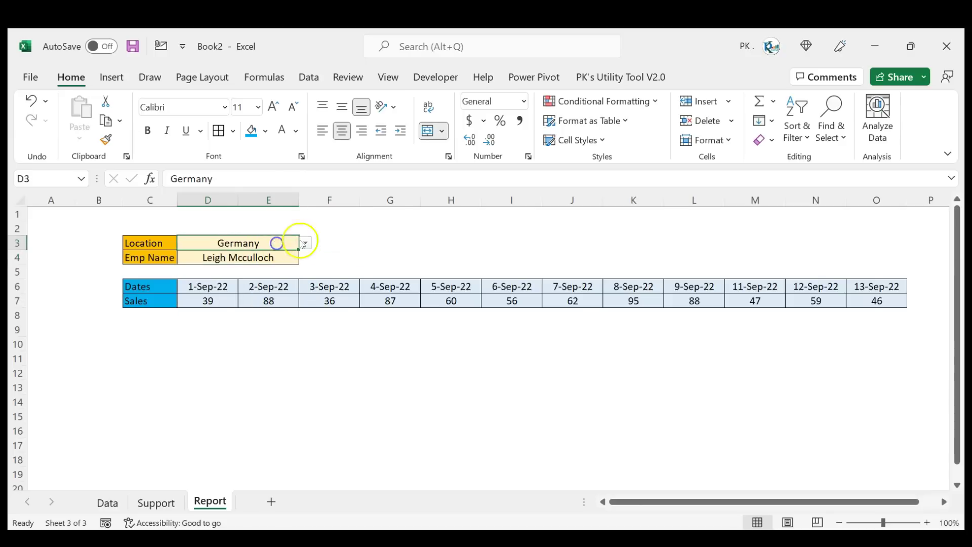
pyautogui.click(305, 242)
pyautogui.click(245, 270)
pyautogui.click(284, 258)
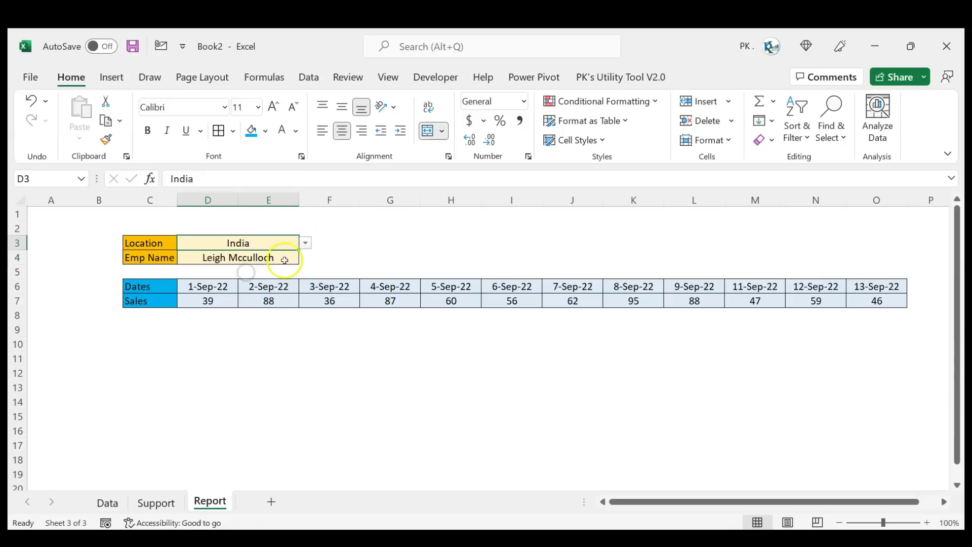
pyautogui.click(306, 260)
pyautogui.click(356, 245)
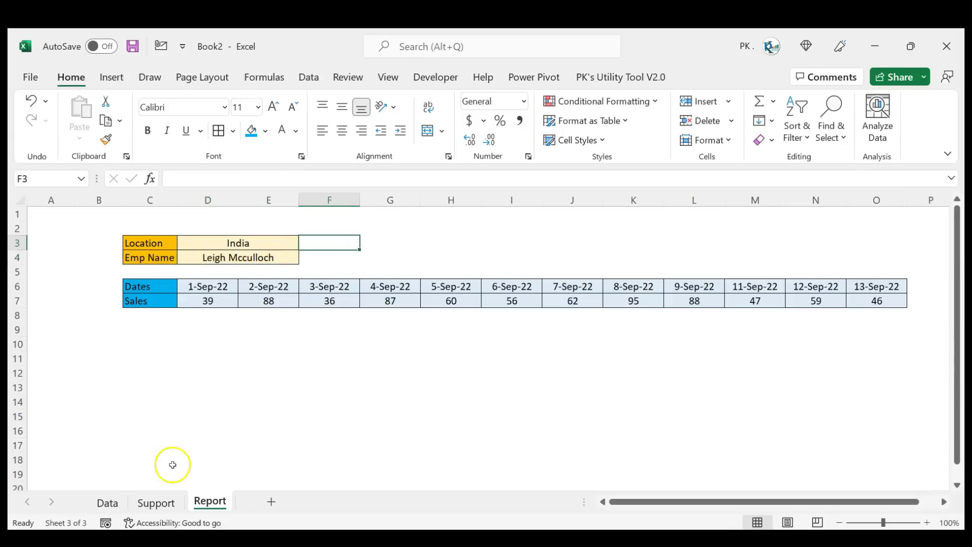
# Cut the UNIQUE(FILTER()) expression out of C1 on the Support sheet and begin an IF function in its place.
pyautogui.click(156, 502)
pyautogui.click(174, 214)
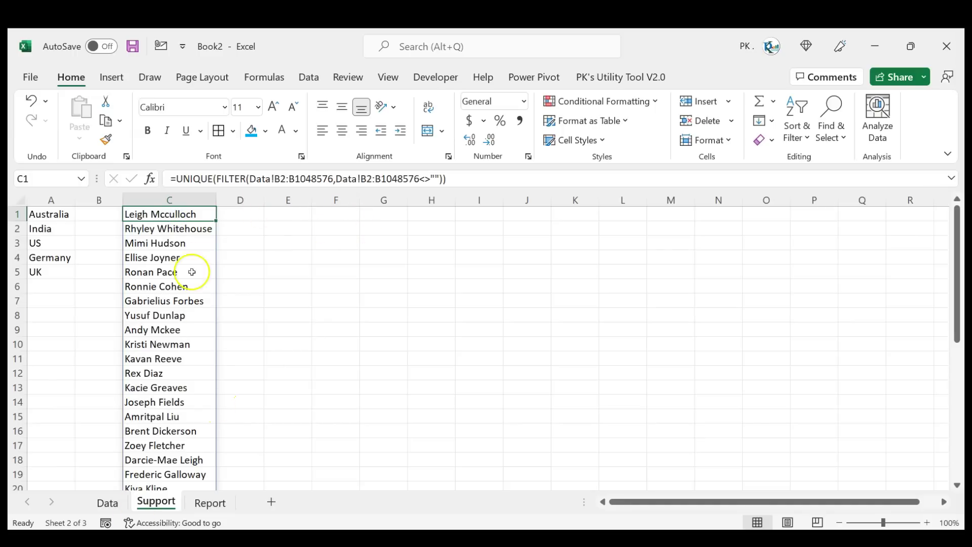
pyautogui.moveTo(178, 181); pyautogui.dragTo(452, 184)
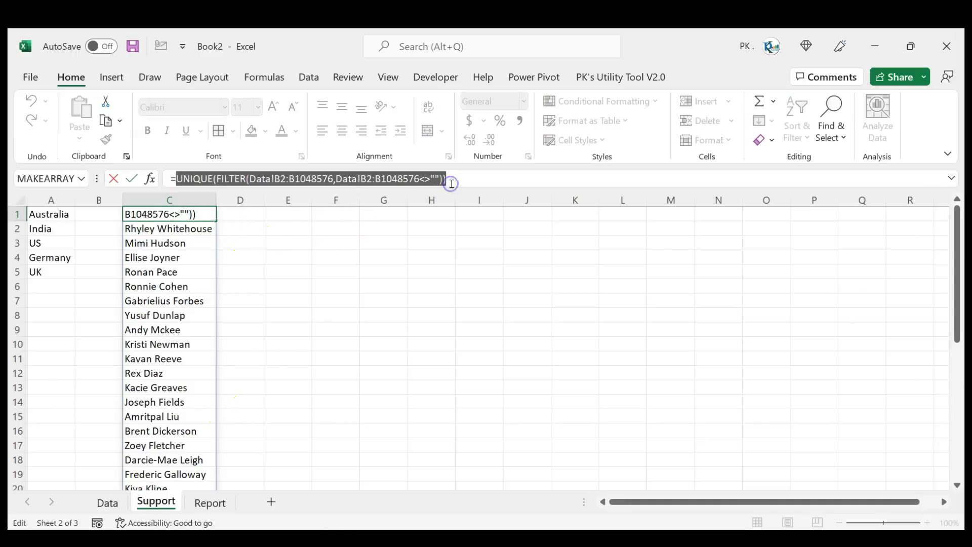
pyautogui.press('Delete')
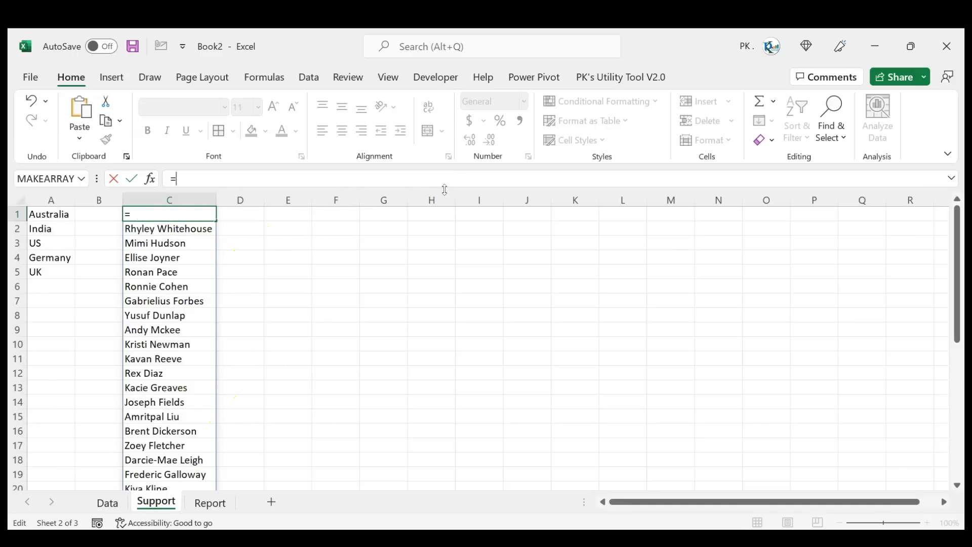
pyautogui.write('if')
pyautogui.press('Tab')
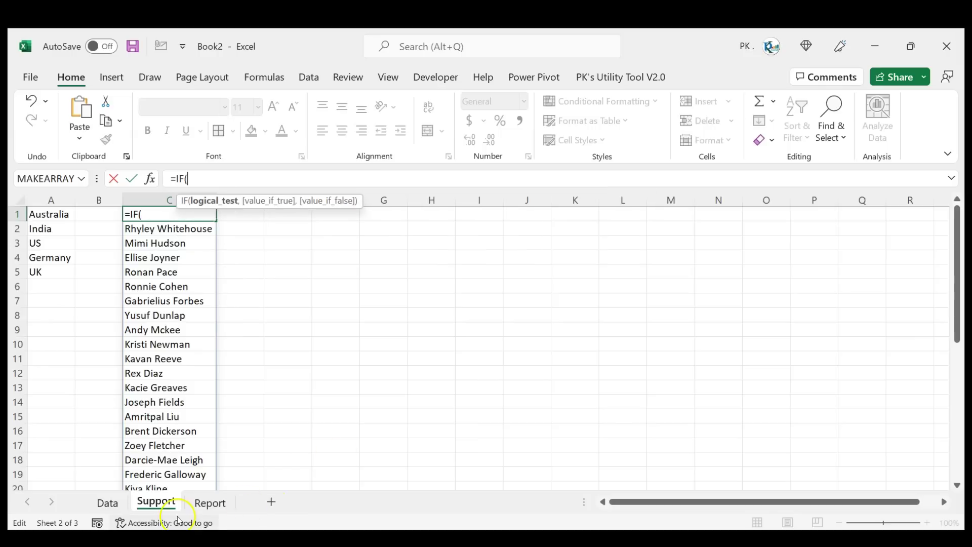
# Make the IF test Report!D3="" and paste the cut UNIQUE(FILTER()) expression as its true value.
pyautogui.click(207, 506)
pyautogui.click(247, 245)
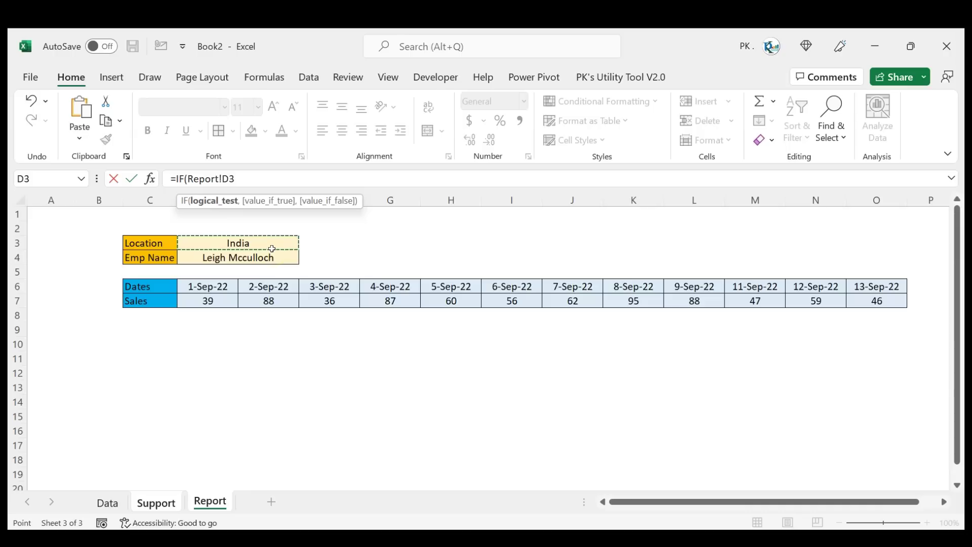
pyautogui.write('=""')
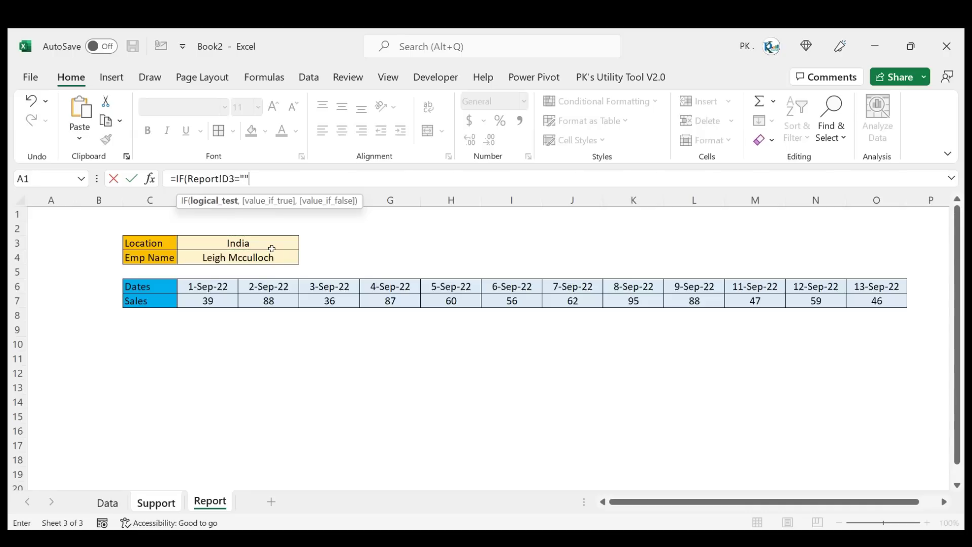
pyautogui.write(',')
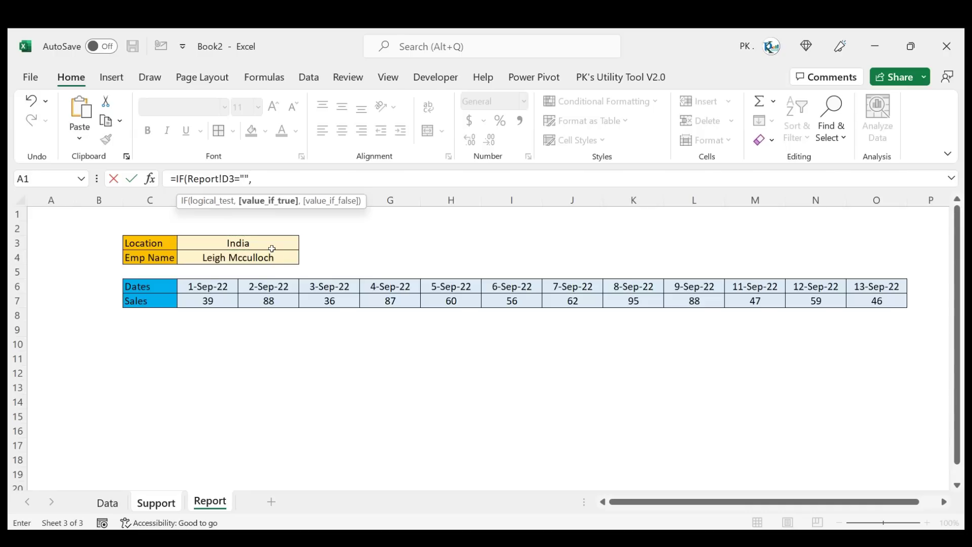
pyautogui.hotkey('ctrl', 'v')
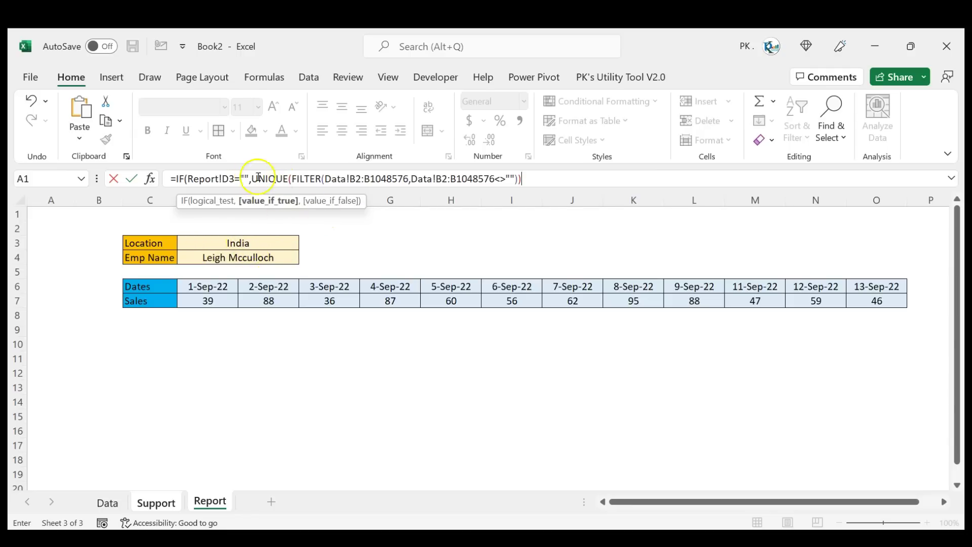
# Paste the UNIQUE(FILTER()) expression as the IF's false value and delete its include condition, Data!B2:B1048576<>"".
pyautogui.write(',')
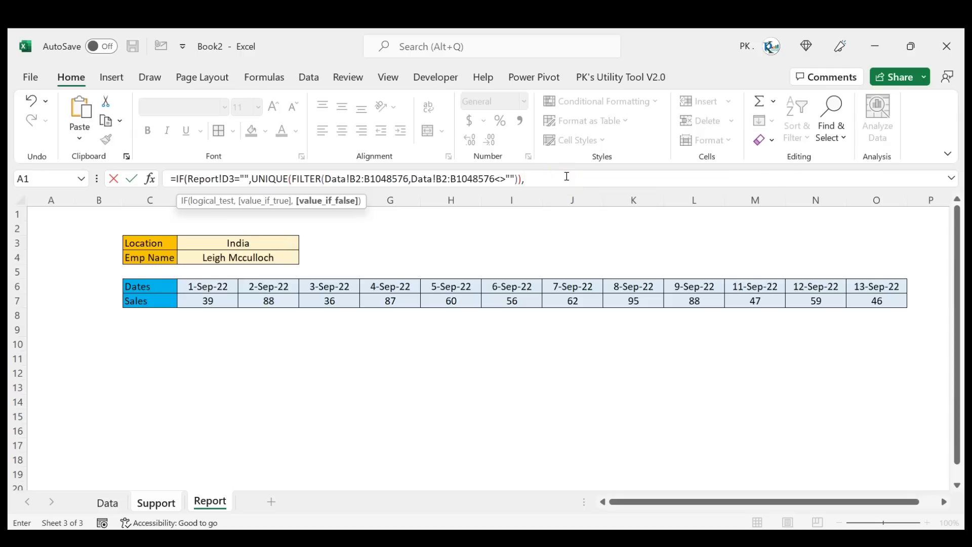
pyautogui.hotkey('ctrl', 'v')
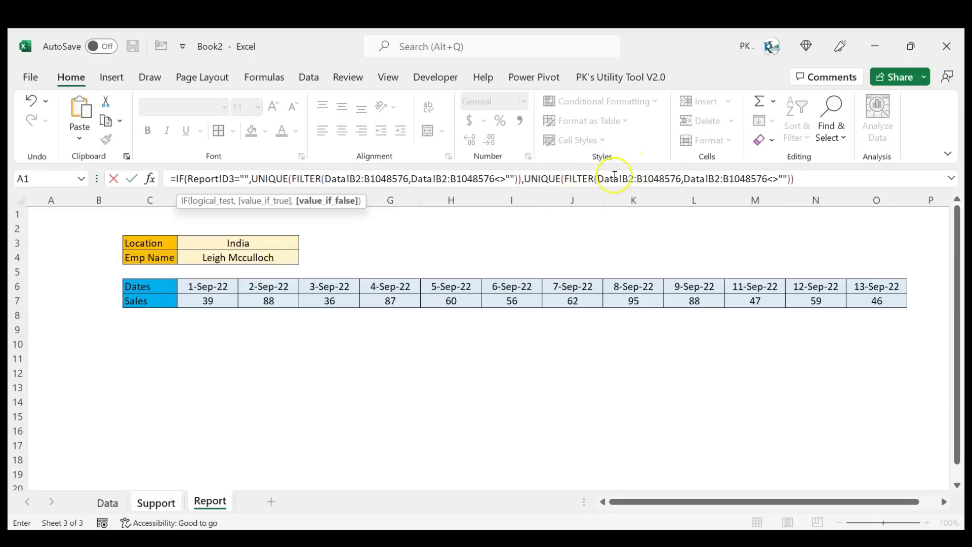
pyautogui.moveTo(685, 178); pyautogui.dragTo(788, 179)
pyautogui.press('Delete')
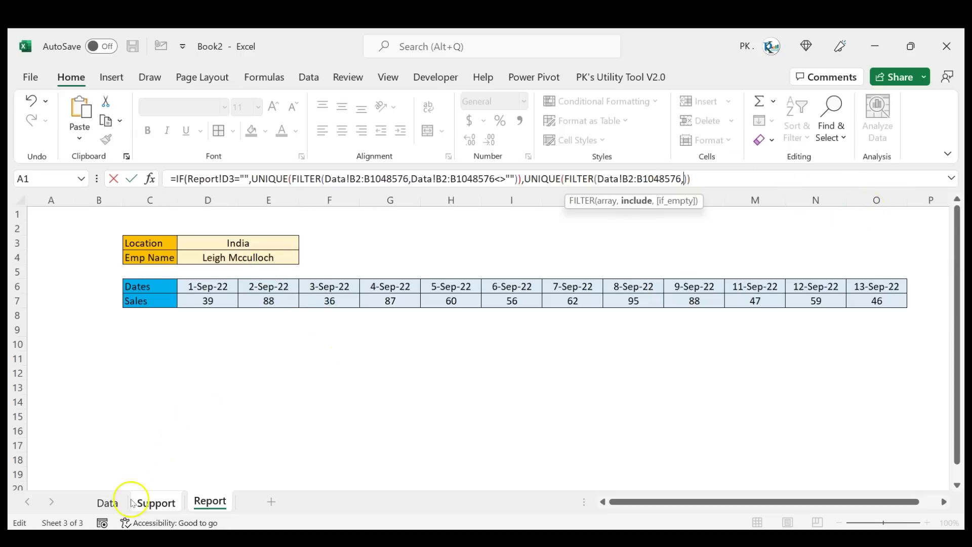
# Enter Data!A2:A1048576=Report!D3 as the second FILTER's include condition, close the parentheses and commit the formula in C1.
pyautogui.click(109, 503)
pyautogui.click(102, 230)
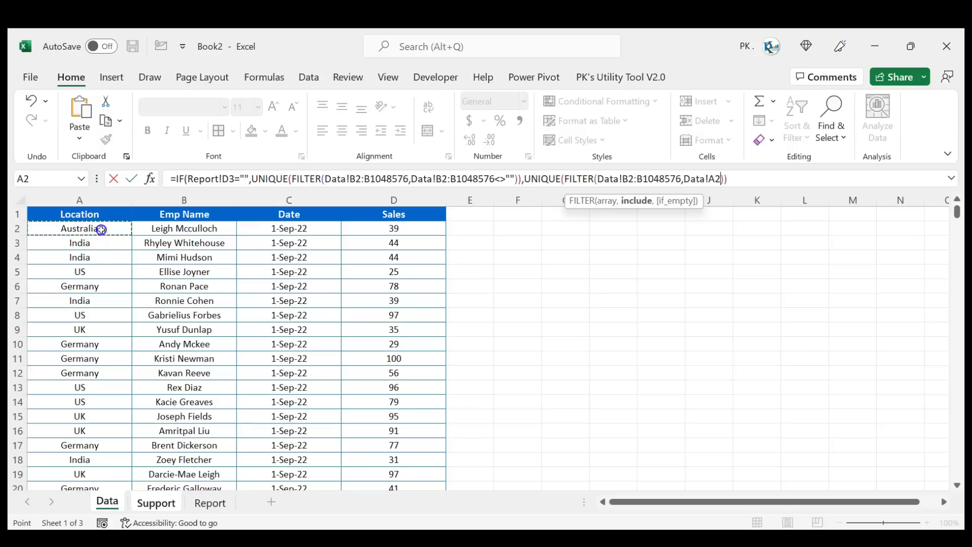
pyautogui.hotkey('ctrl', 'shift', 'Down')
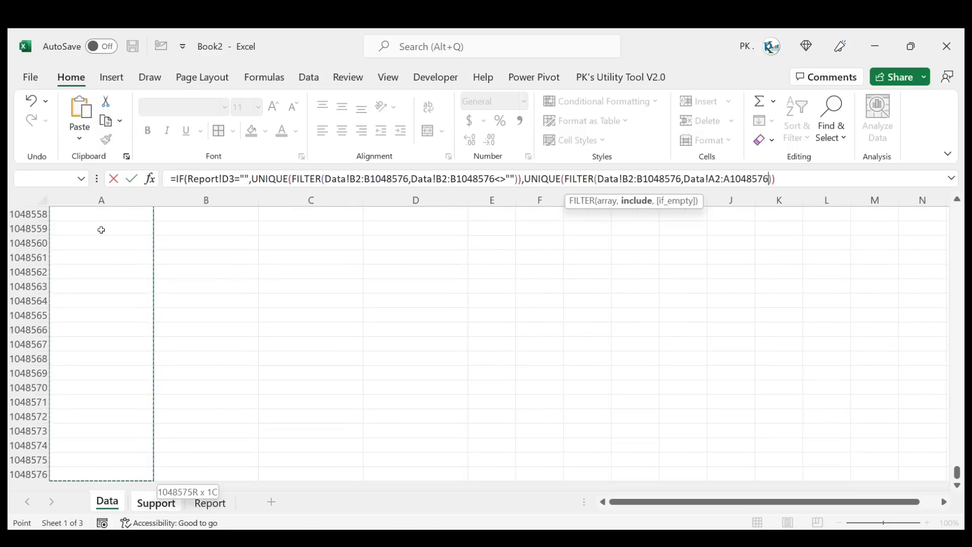
pyautogui.write('=')
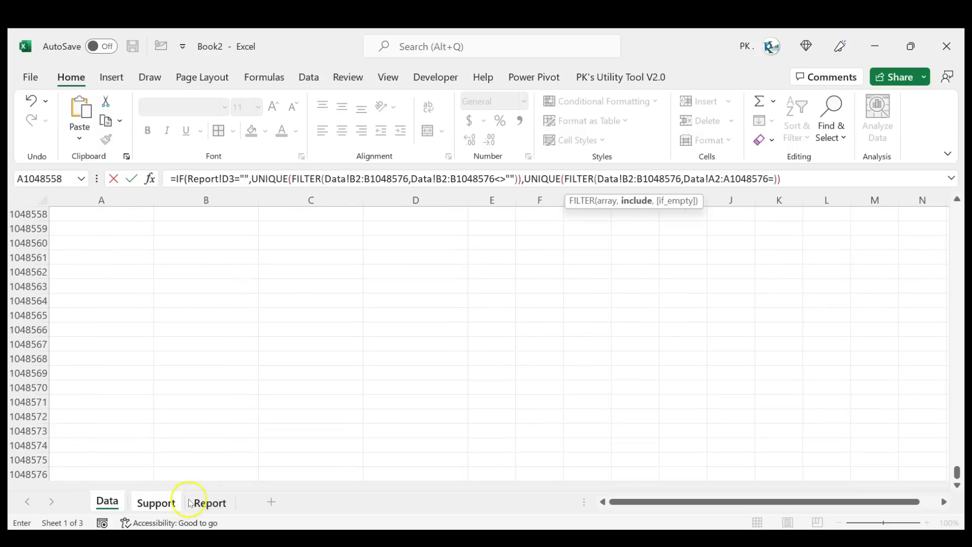
pyautogui.click(208, 503)
pyautogui.click(256, 243)
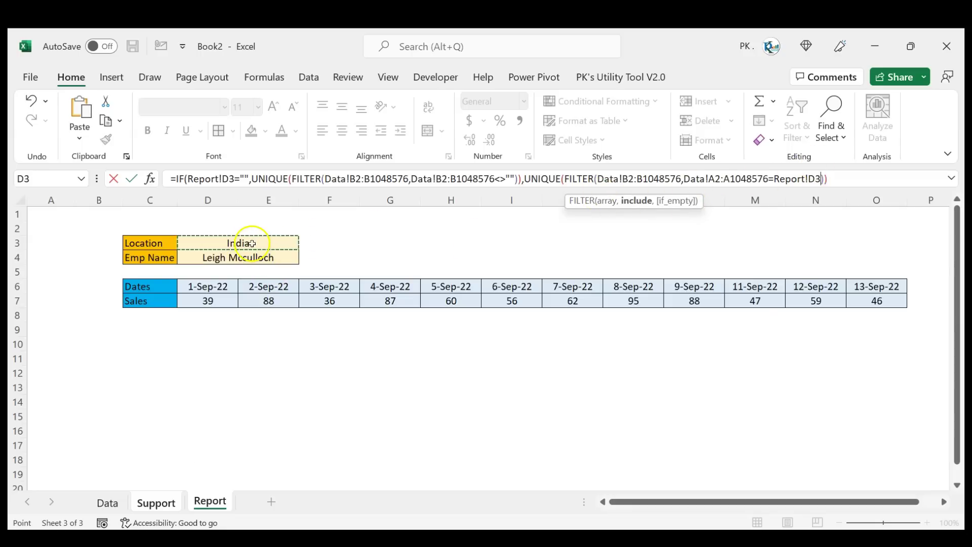
pyautogui.write(')')
pyautogui.press('Return')
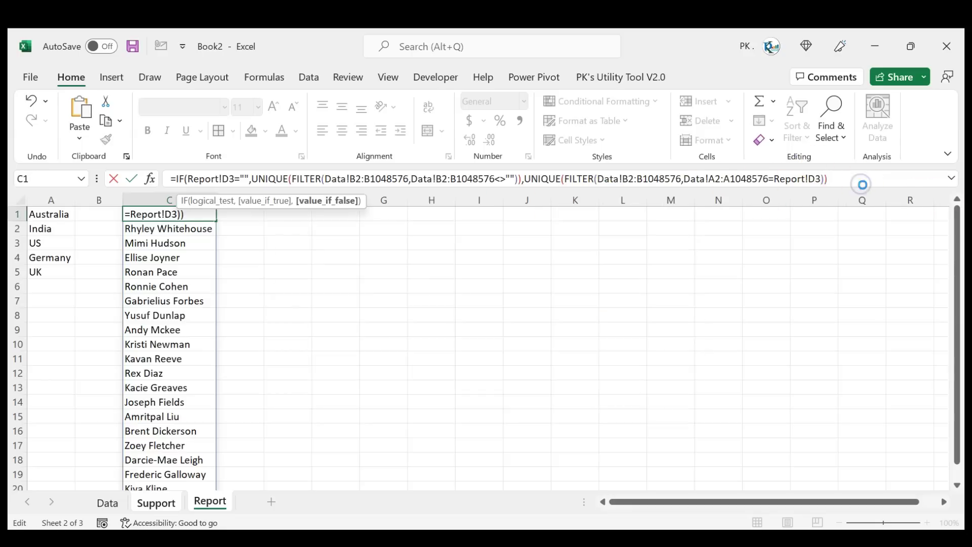
pyautogui.press('Return')
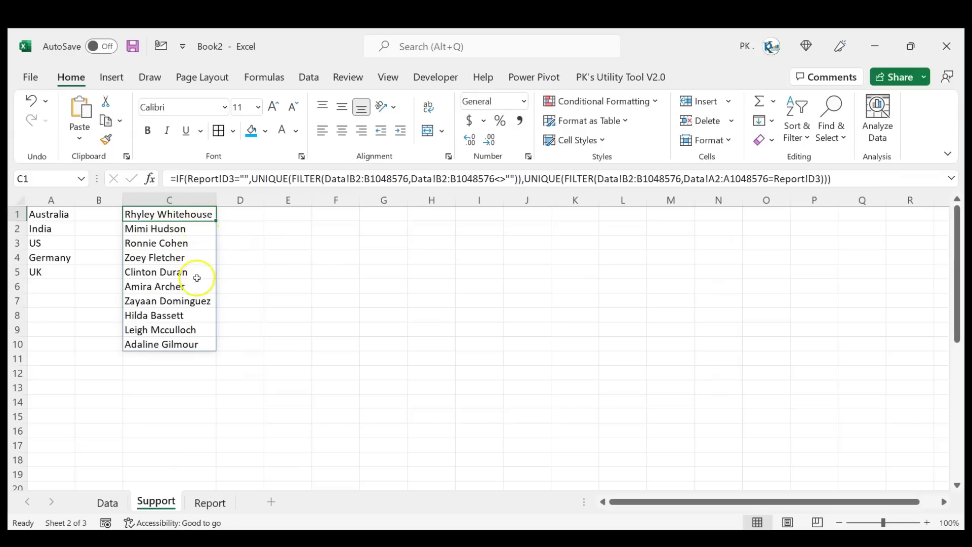
# On the Report sheet, choose the first employee offered in the Emp Name drop-down for India.
pyautogui.click(210, 502)
pyautogui.click(327, 361)
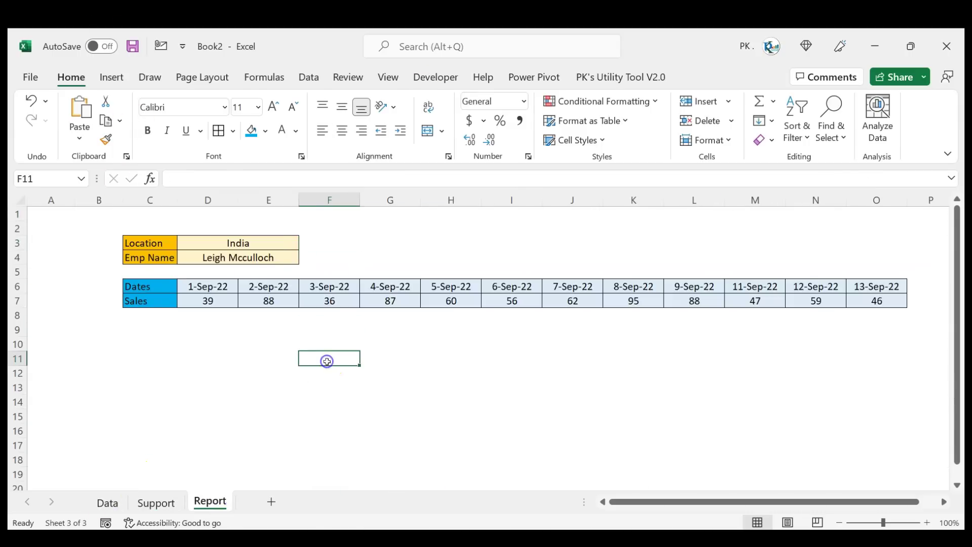
pyautogui.click(259, 257)
pyautogui.click(306, 258)
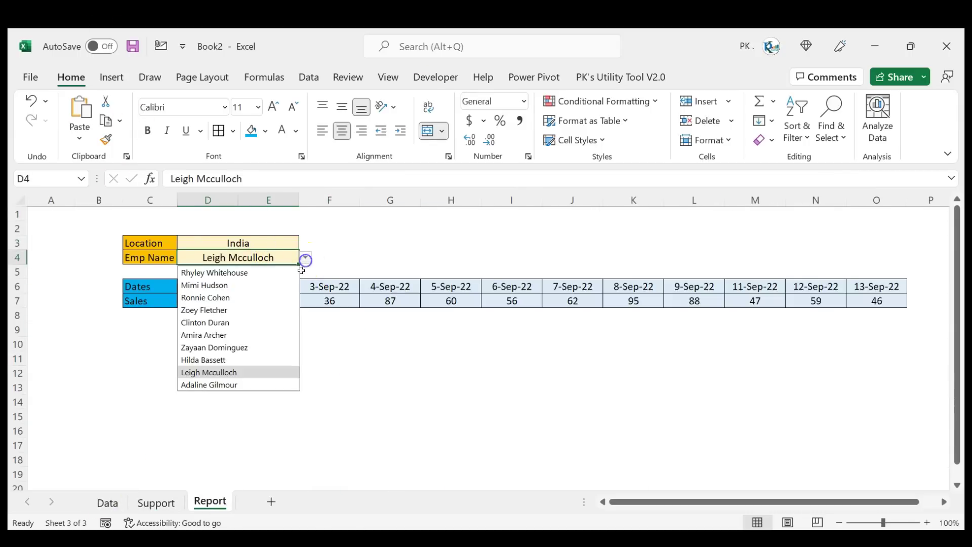
pyautogui.click(235, 274)
# Set the Location in D3 to Australia and choose the employee offered in the Emp Name drop-down.
pyautogui.click(282, 244)
pyautogui.click(303, 244)
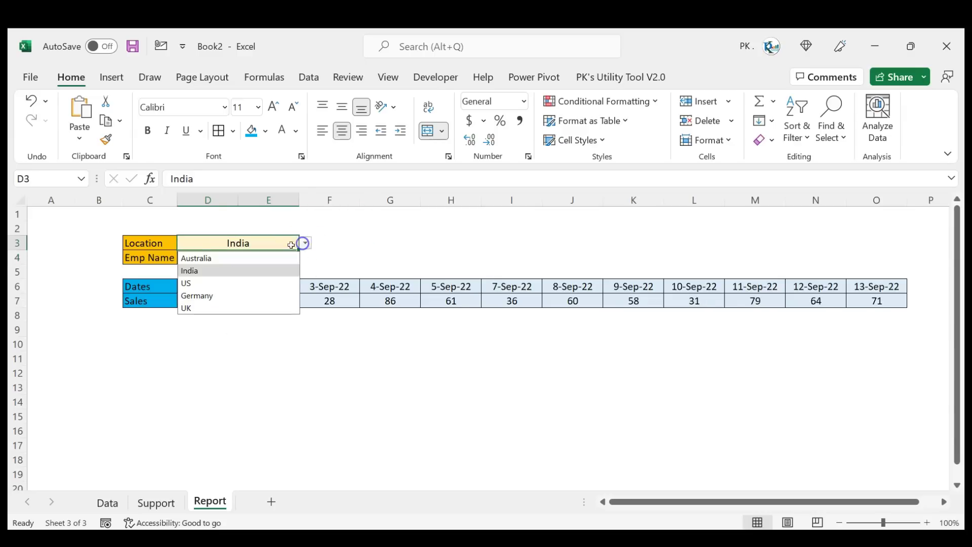
pyautogui.click(211, 258)
pyautogui.click(276, 258)
pyautogui.click(306, 258)
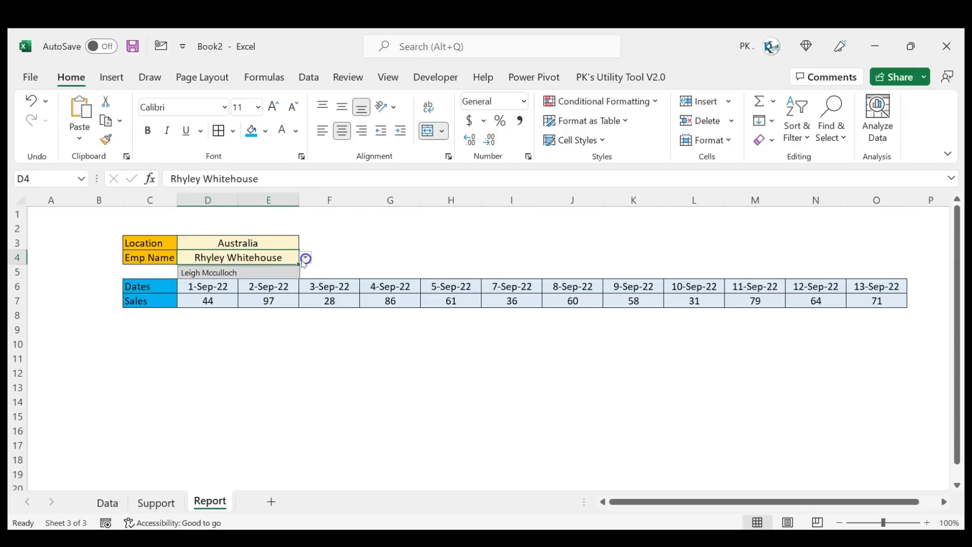
pyautogui.click(209, 273)
# Set the Location to Germany, choose the seventh employee in the Emp Name drop-down and review the order of its list.
pyautogui.click(278, 243)
pyautogui.click(305, 244)
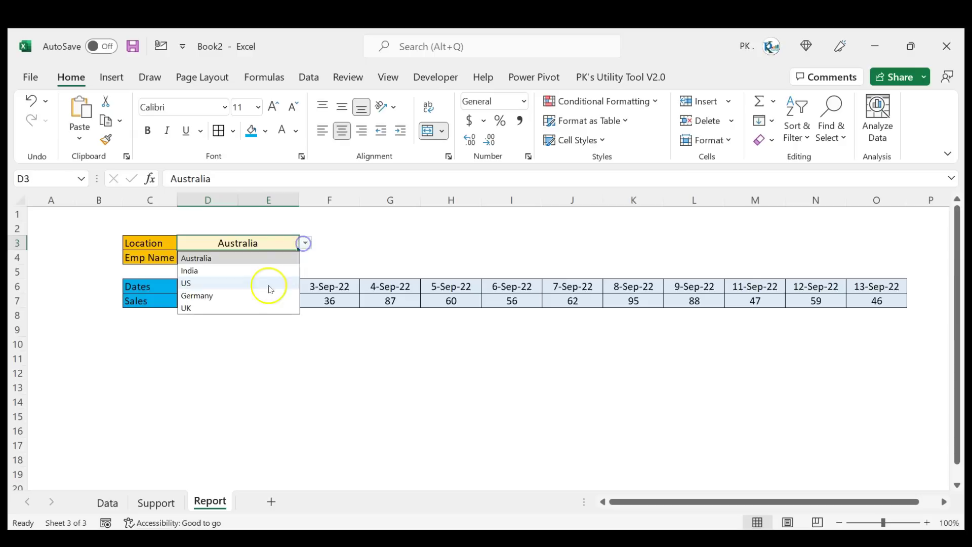
pyautogui.click(252, 295)
pyautogui.click(274, 259)
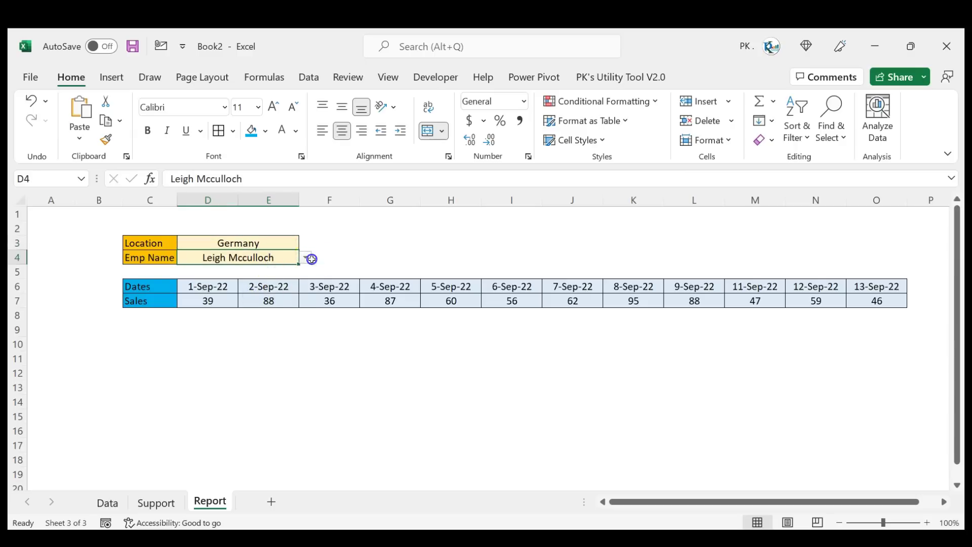
pyautogui.click(305, 258)
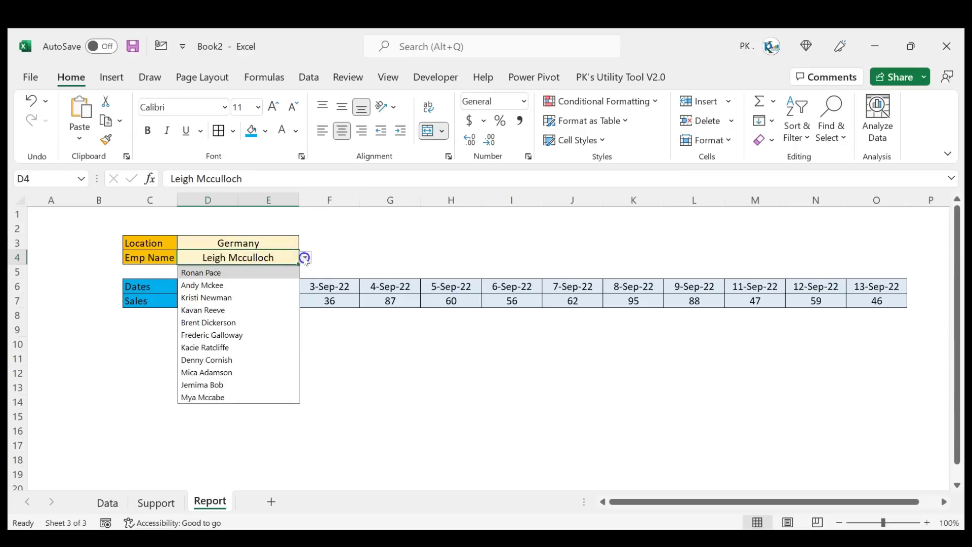
pyautogui.click(239, 348)
pyautogui.click(458, 241)
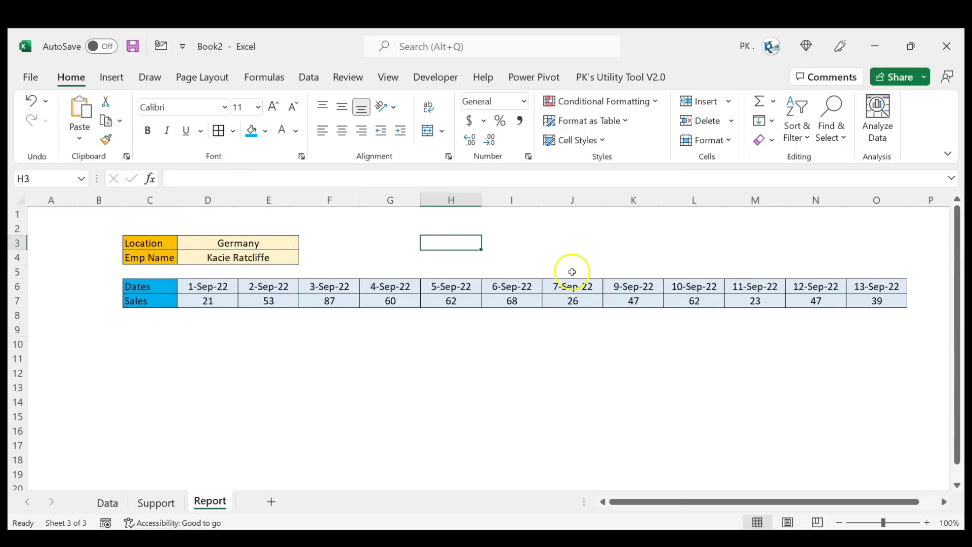
pyautogui.click(232, 258)
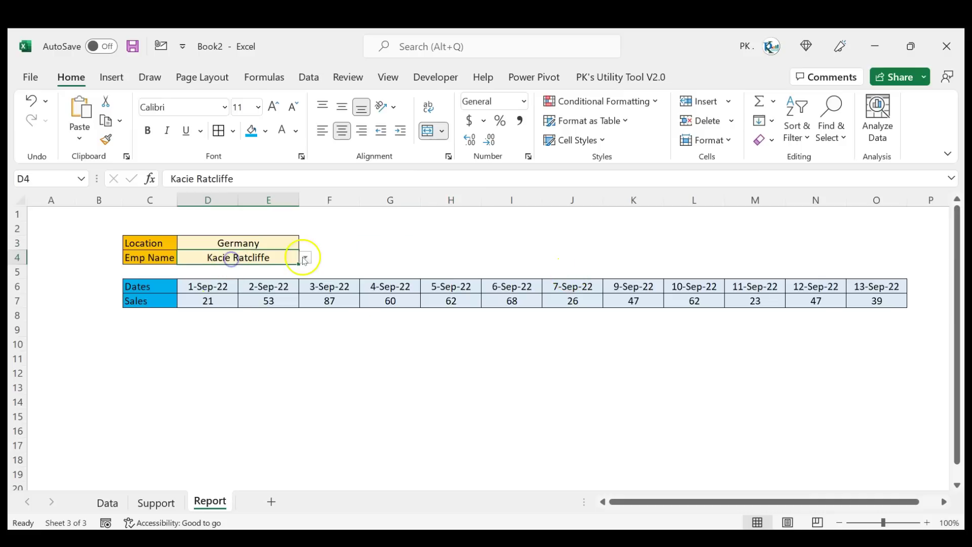
pyautogui.click(305, 258)
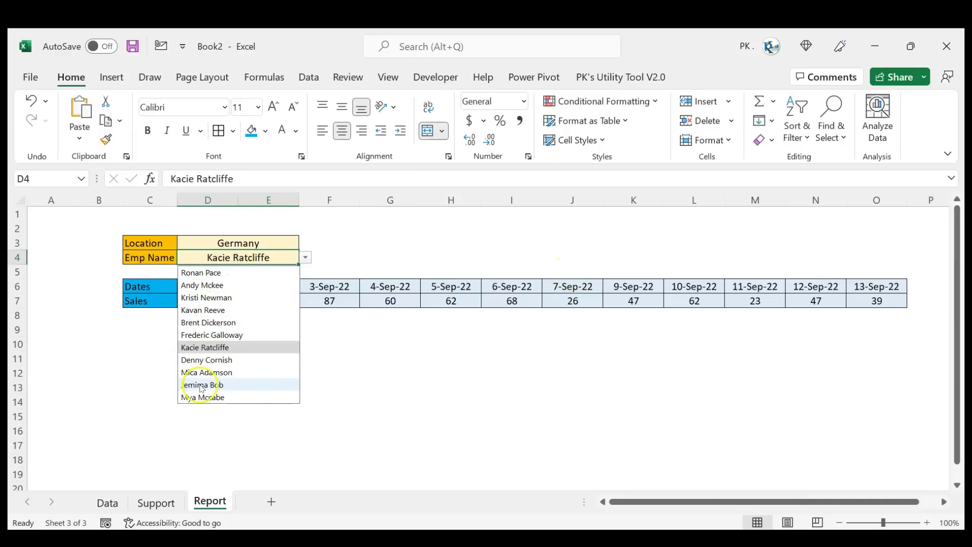
pyautogui.click(383, 244)
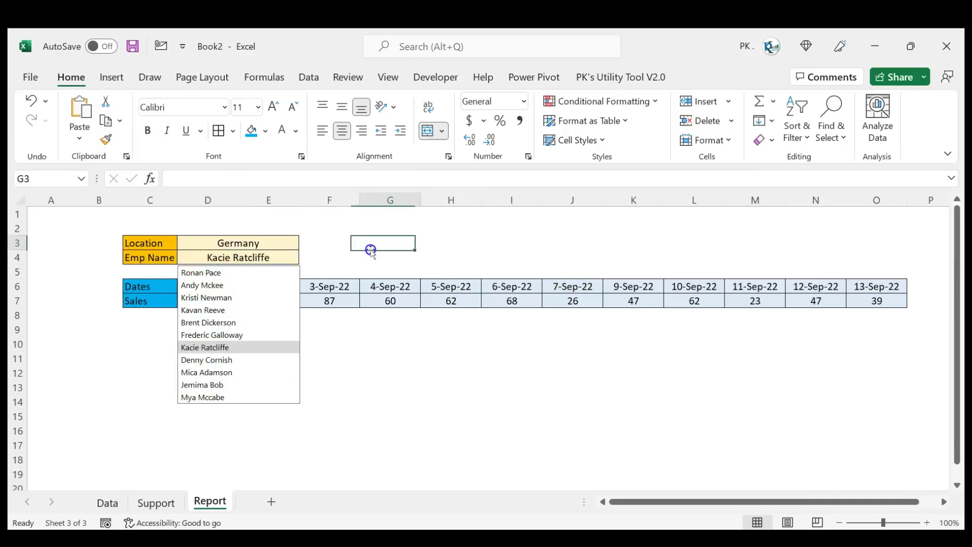
# Wrap the C1 formula on the Support sheet in SORT with sort index 1 and sort order 1.
pyautogui.click(155, 502)
pyautogui.click(385, 328)
pyautogui.click(195, 214)
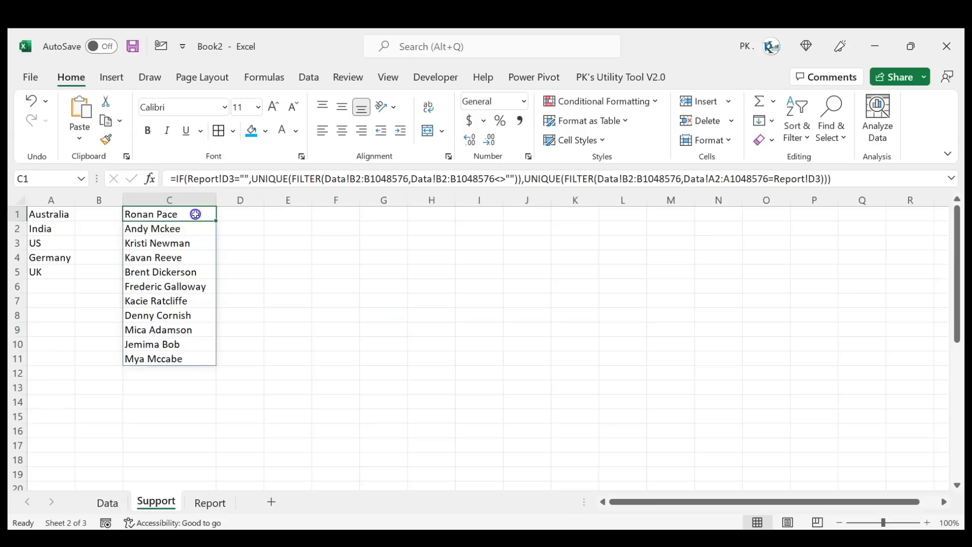
pyautogui.click(177, 179)
pyautogui.write('sor')
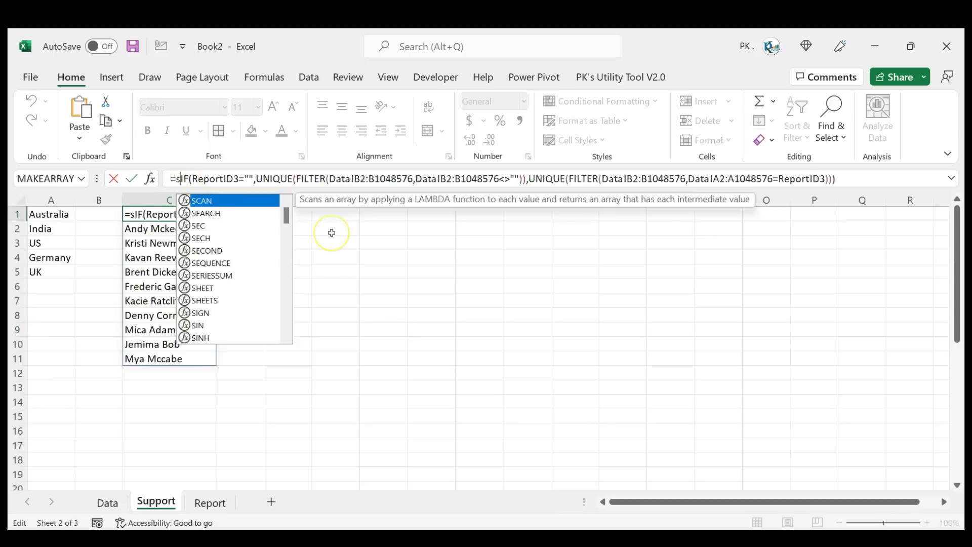
pyautogui.press('Tab')
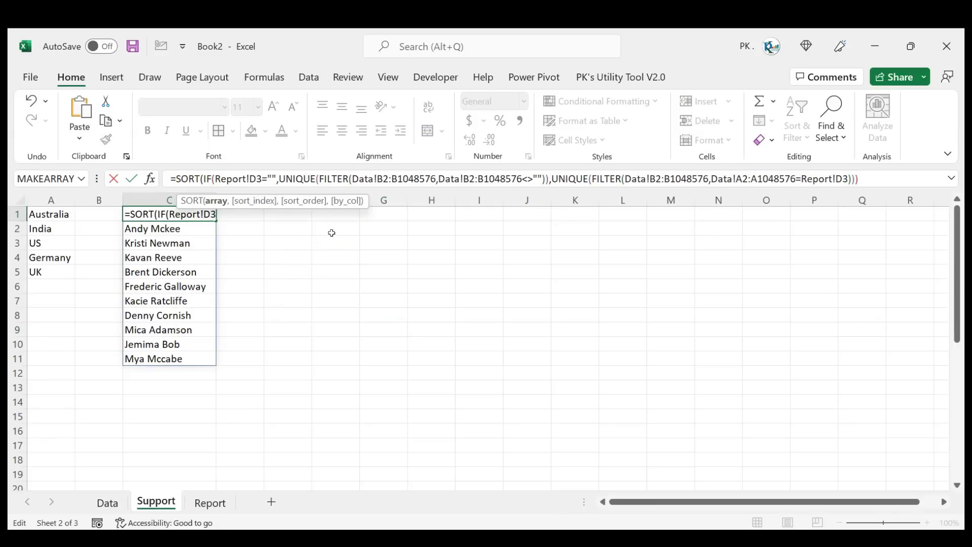
pyautogui.click(885, 180)
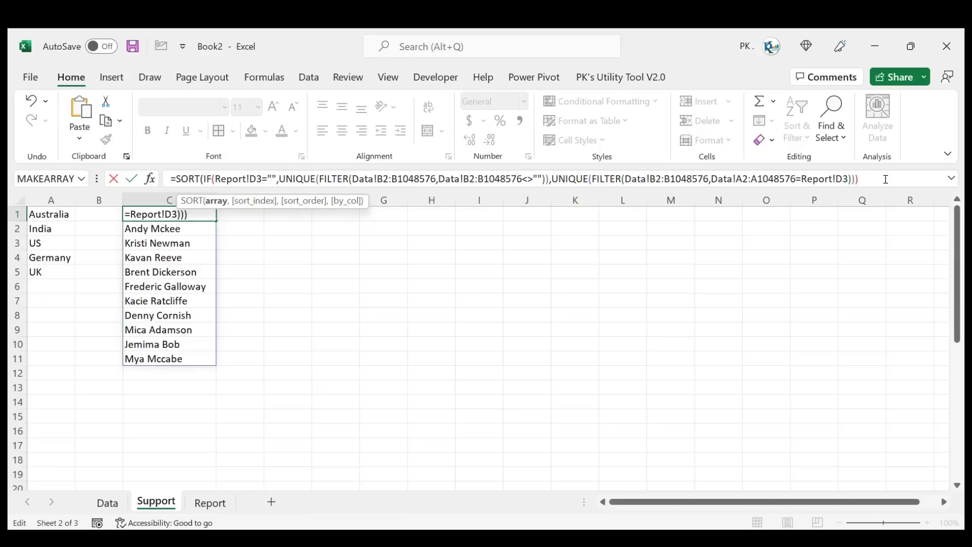
pyautogui.write(',')
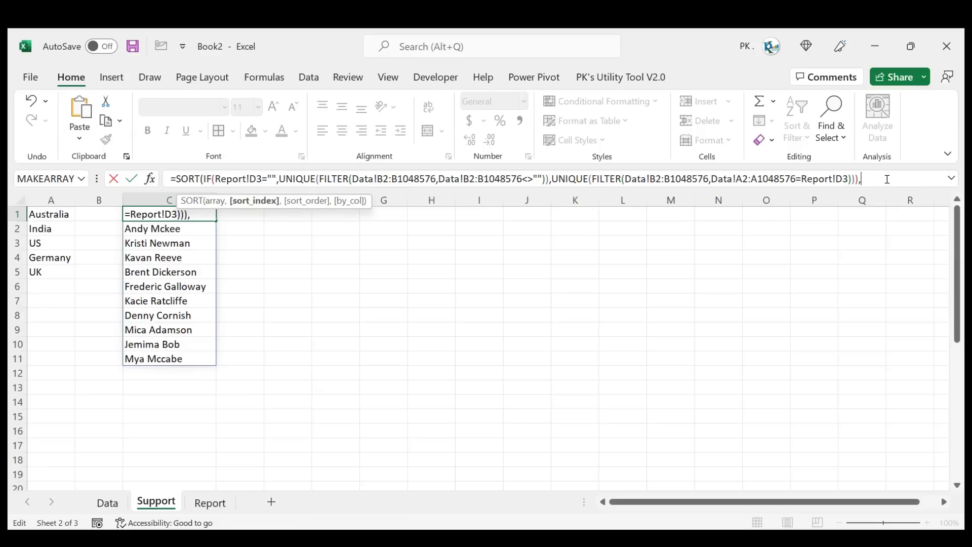
pyautogui.write('1,1')
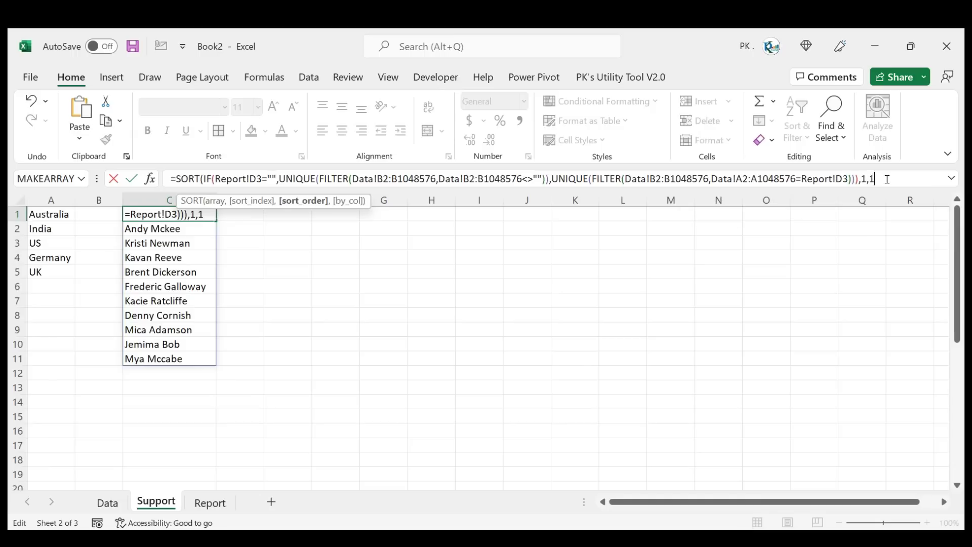
pyautogui.write(')')
pyautogui.hotkey('ctrl', 'Return')
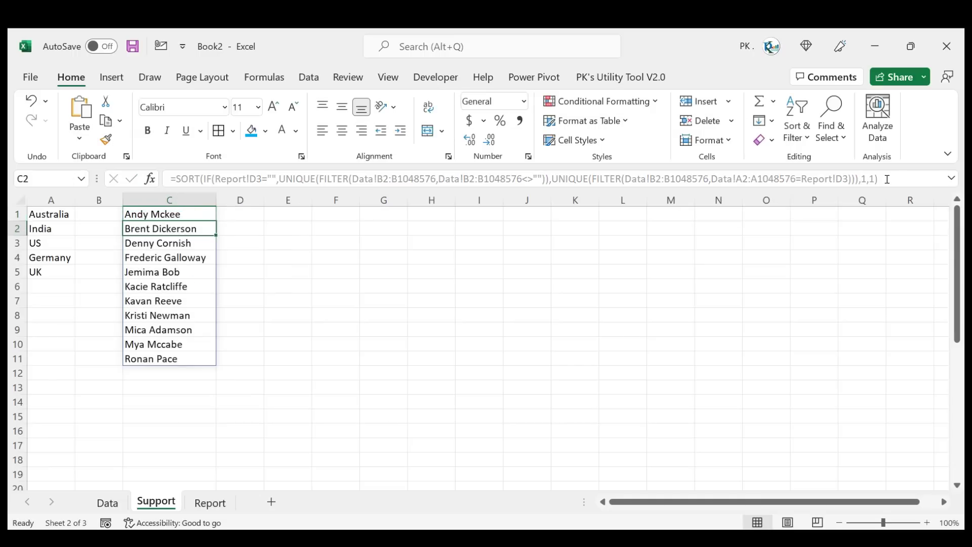
# On the Report sheet, choose the first employee in the sorted Emp Name drop-down for Germany.
pyautogui.click(105, 501)
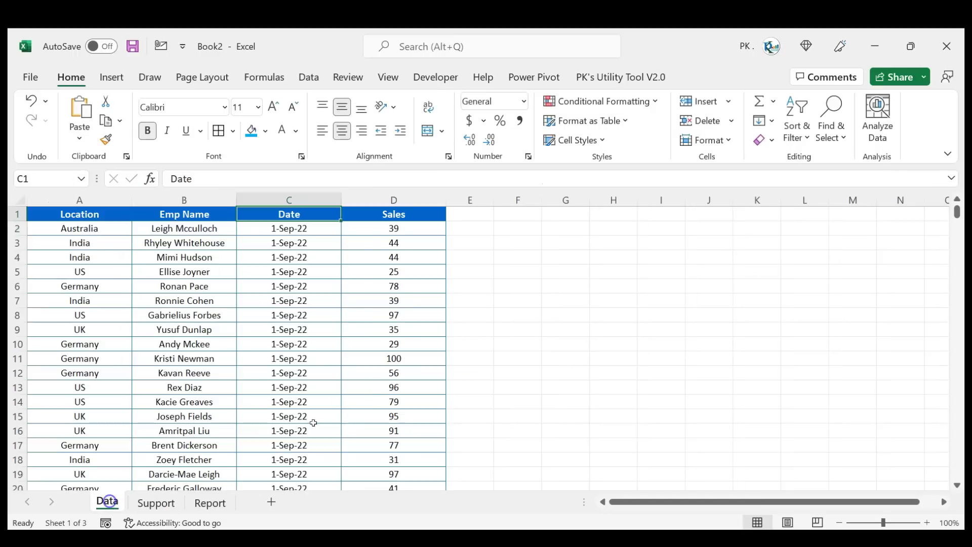
pyautogui.click(202, 505)
pyautogui.click(278, 377)
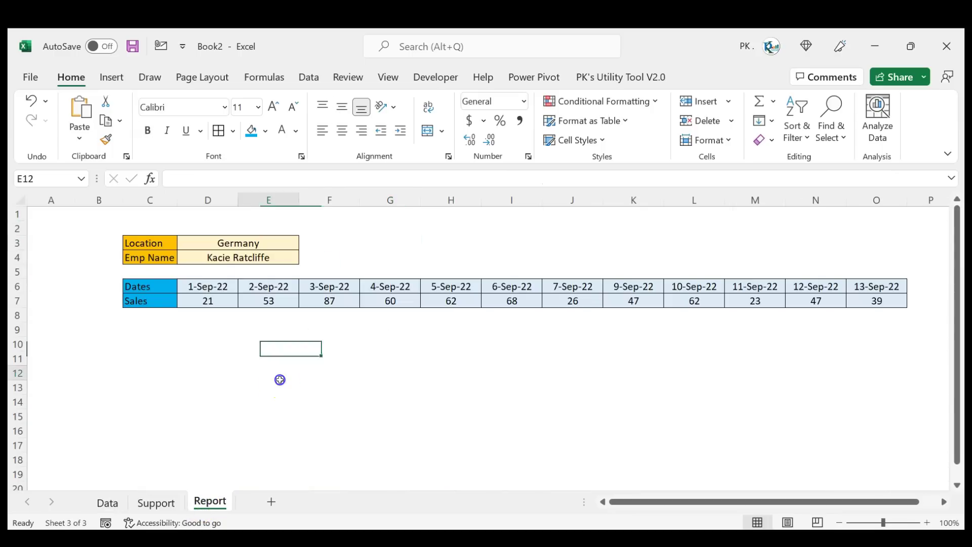
pyautogui.click(276, 256)
pyautogui.click(306, 259)
pyautogui.click(221, 276)
pyautogui.click(306, 258)
# Clear the Location in D3 and look through the whole Emp Name drop-down list.
pyautogui.click(279, 242)
pyautogui.press('Delete')
pyautogui.click(273, 256)
pyautogui.click(307, 258)
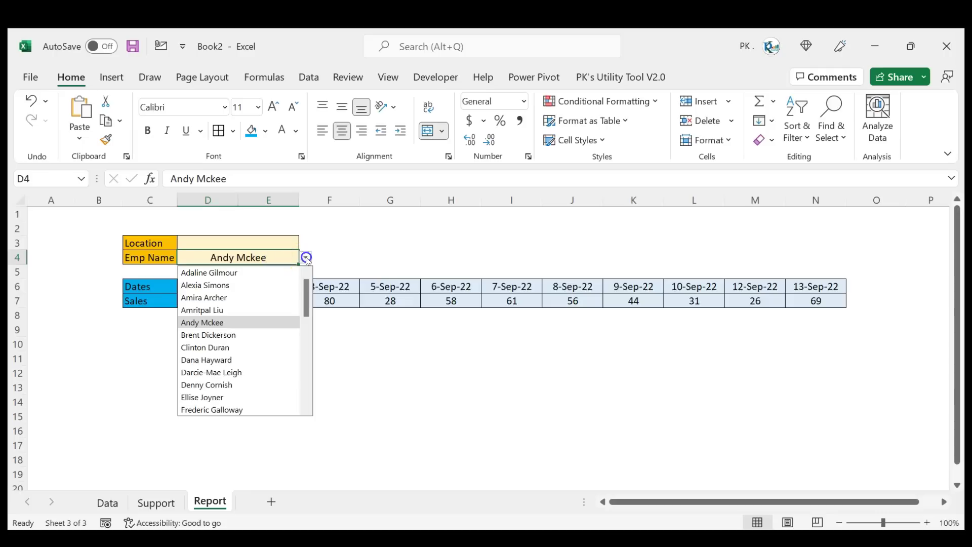
pyautogui.moveTo(303, 285); pyautogui.dragTo(296, 373)
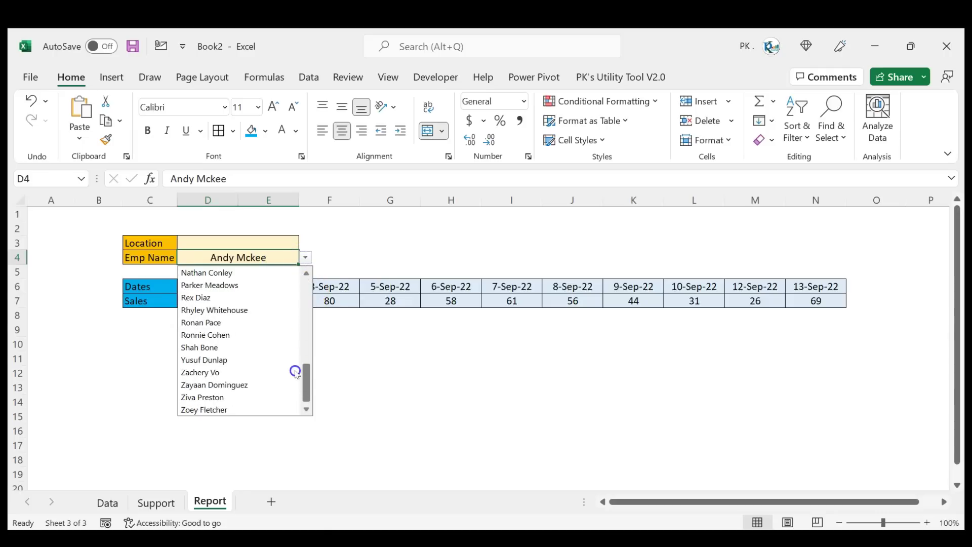
pyautogui.scroll(12, 234, 354)
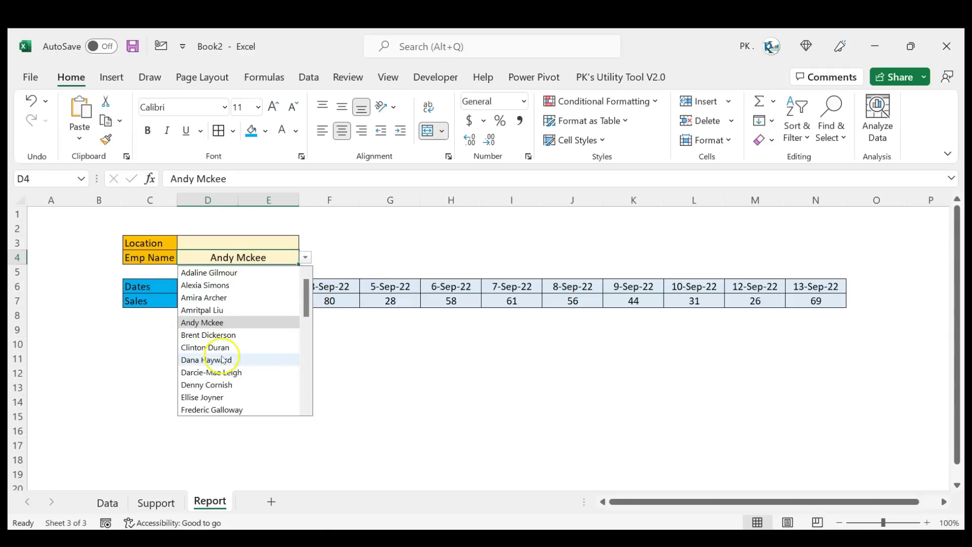
# Choose the eighth employee in the sorted list as the Emp Name in D4.
pyautogui.click(224, 359)
pyautogui.click(362, 252)
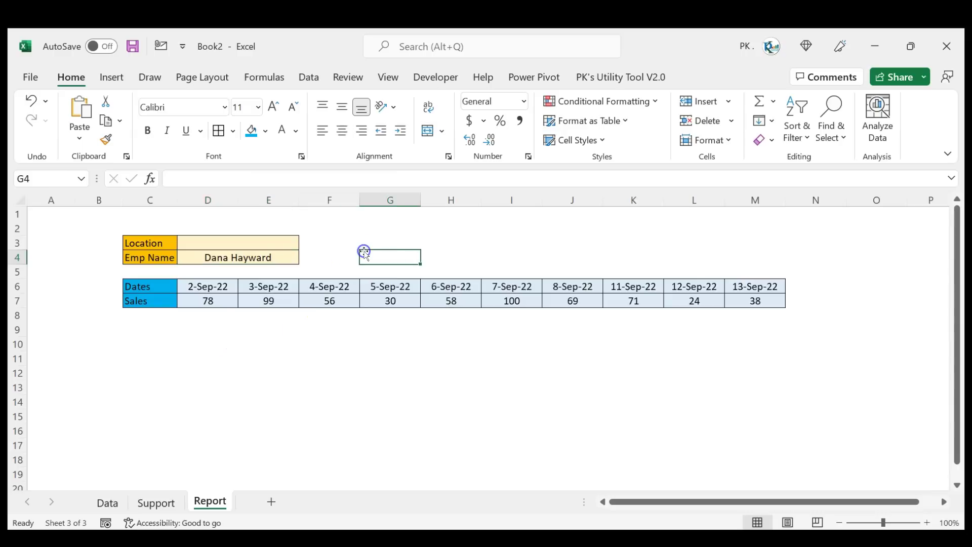
pyautogui.click(246, 253)
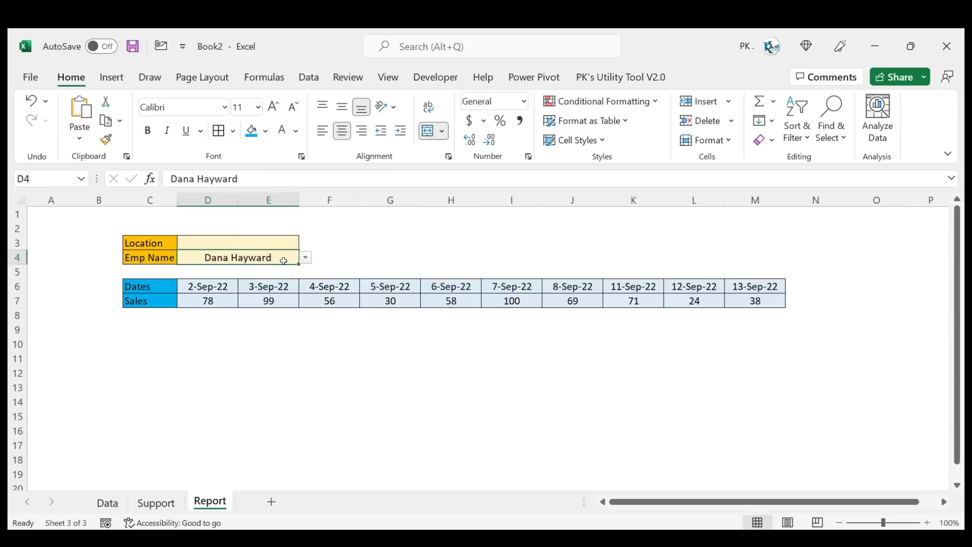